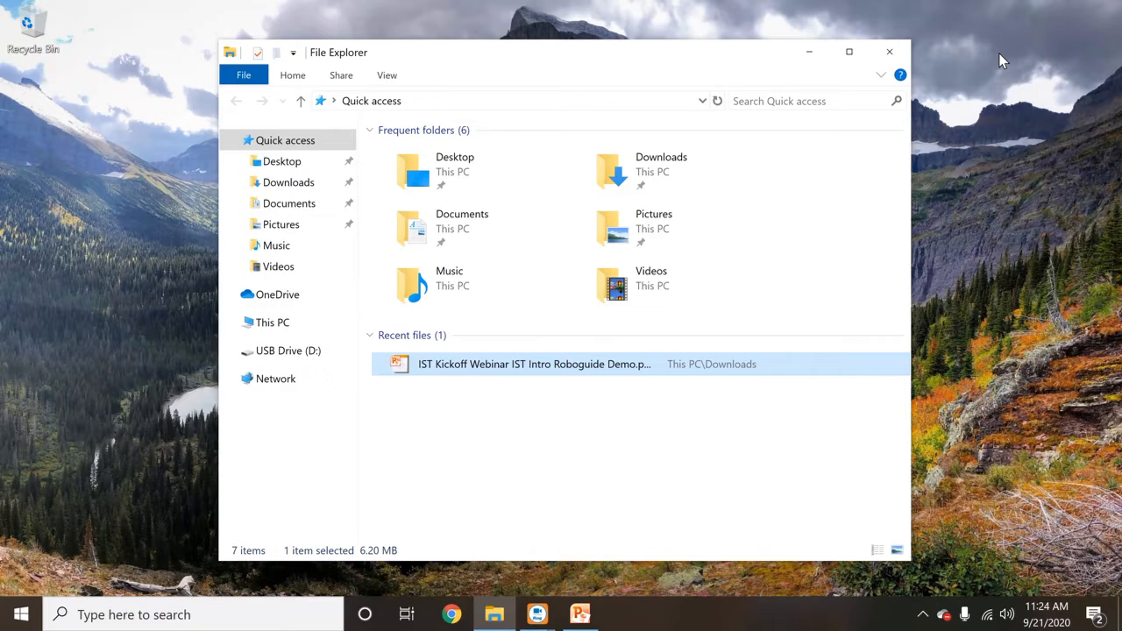
- Minimize File Explorer and open a new Chrome browser window
click(811, 54)
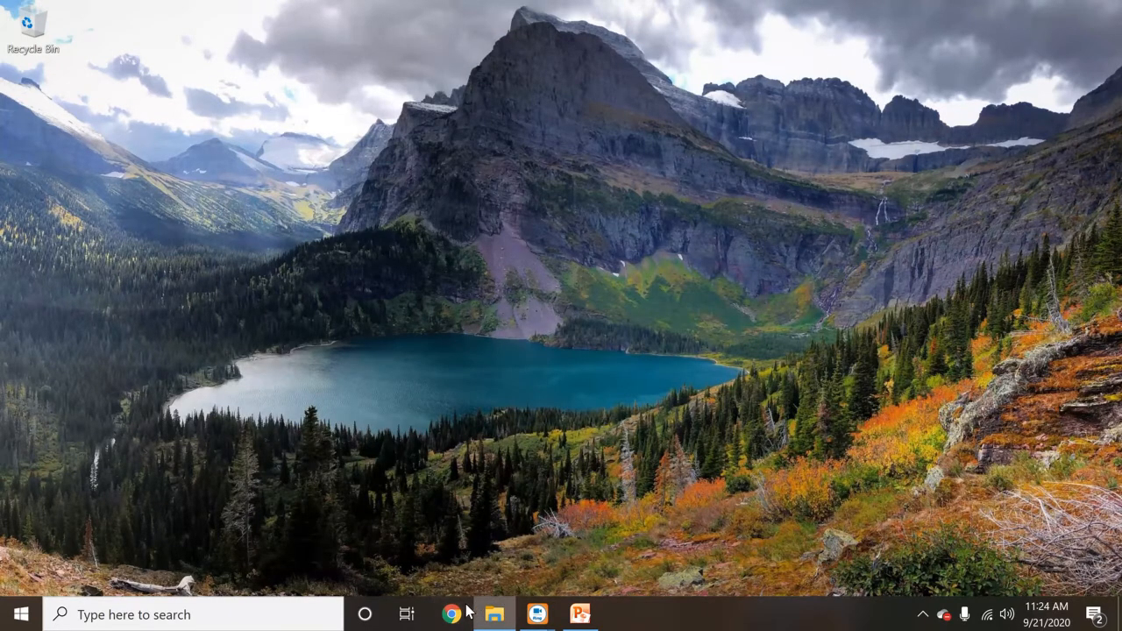
click(464, 614)
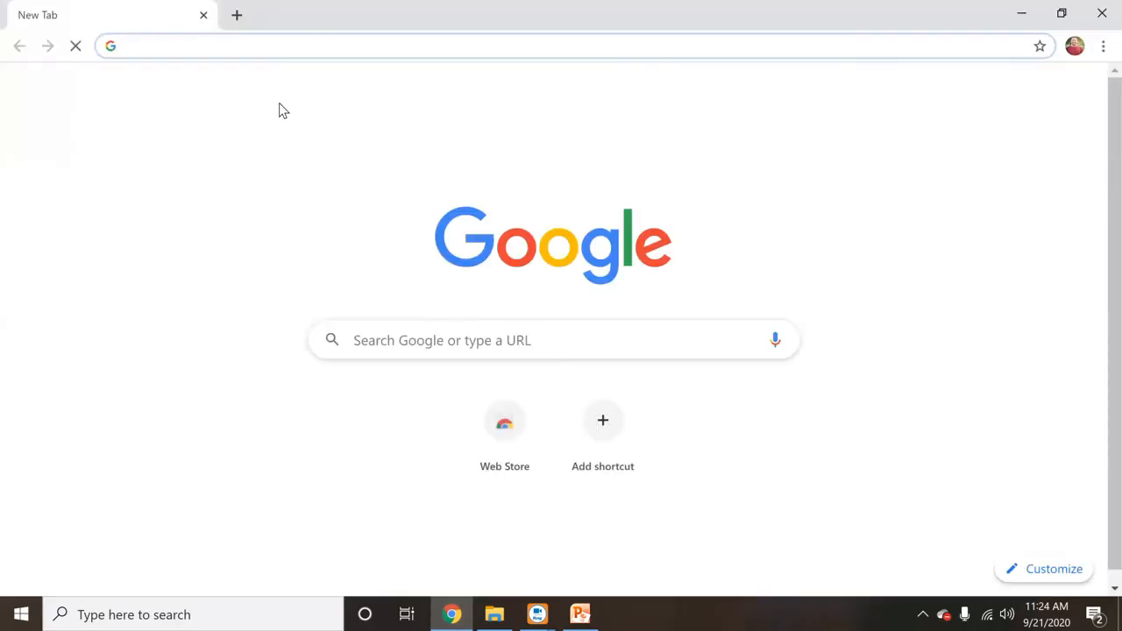
- Go to crc.frc.com and submit the sign-in form with a username and the account password
click(217, 40)
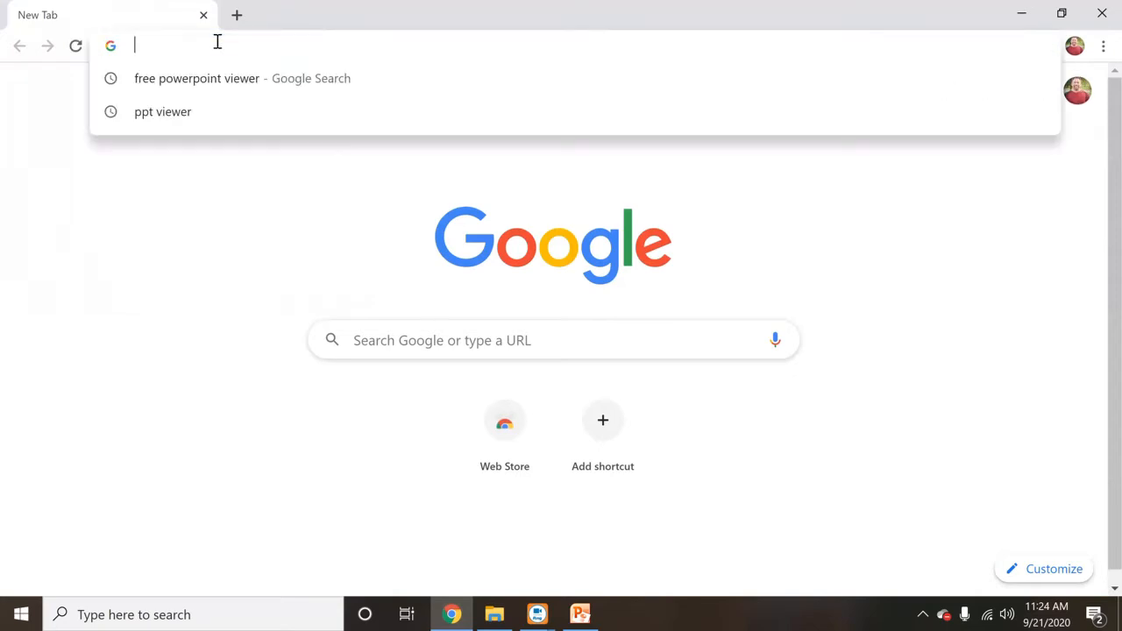
text(crc.Frc.com)
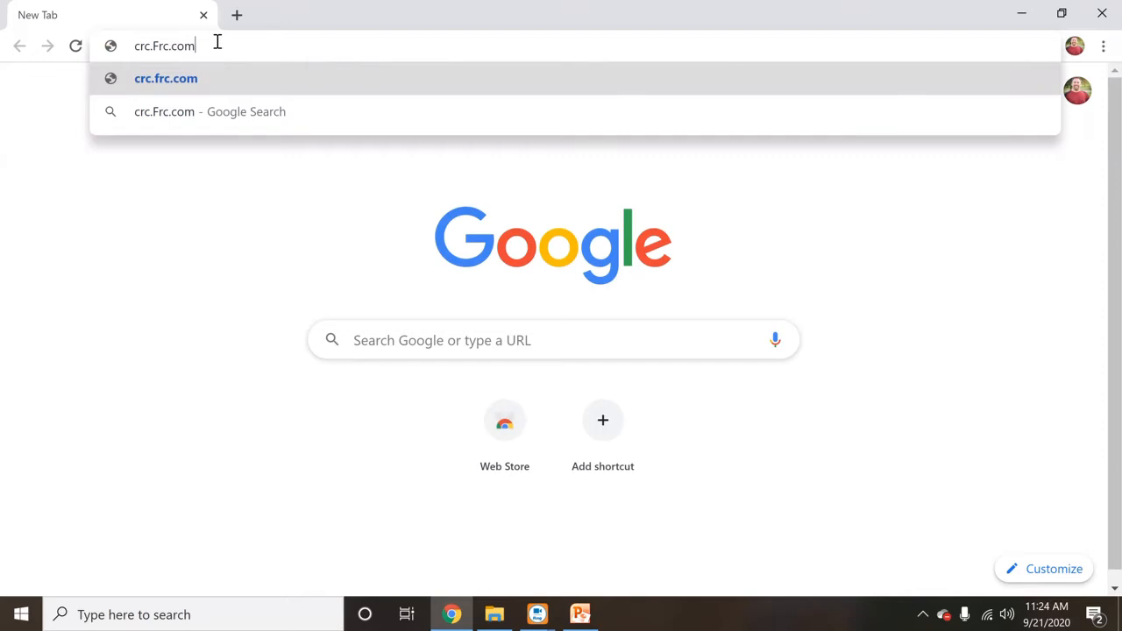
key(Return)
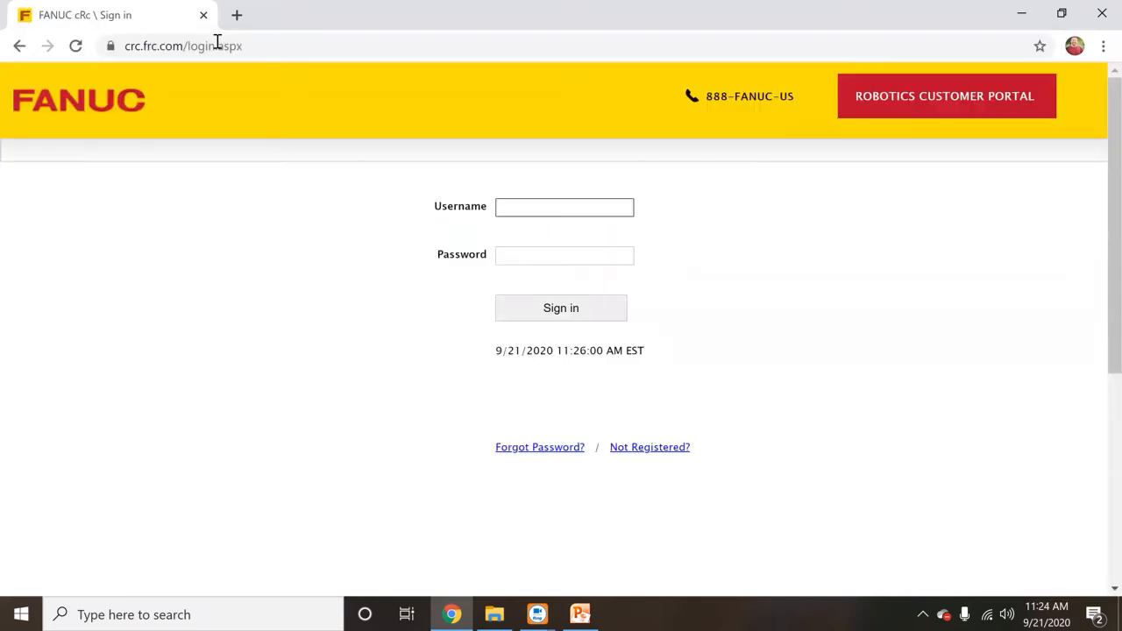
key(Tab)
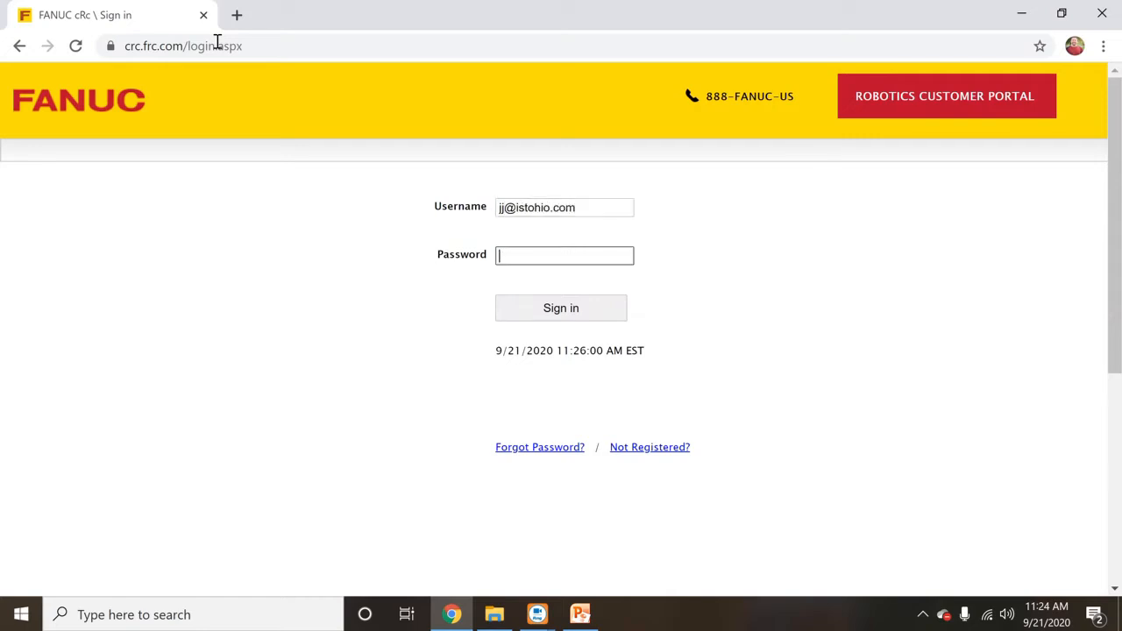
text(•••••••)
key(Return)
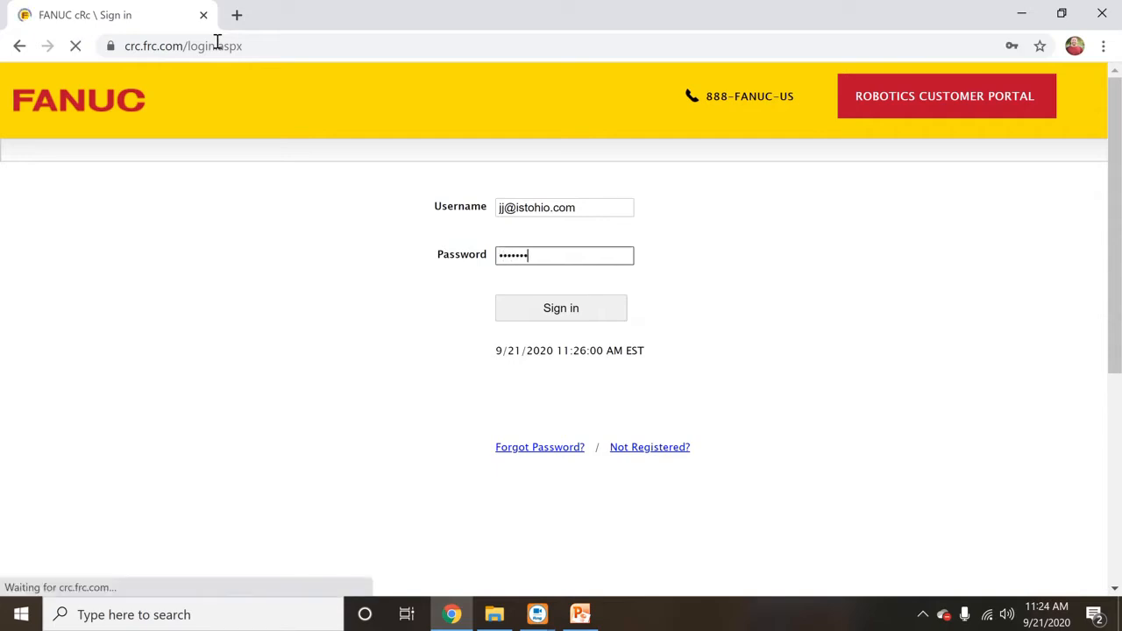
- Sign in again with the corrected username and password, declining to save the password
click(580, 210)
drag(581, 210, 501, 226)
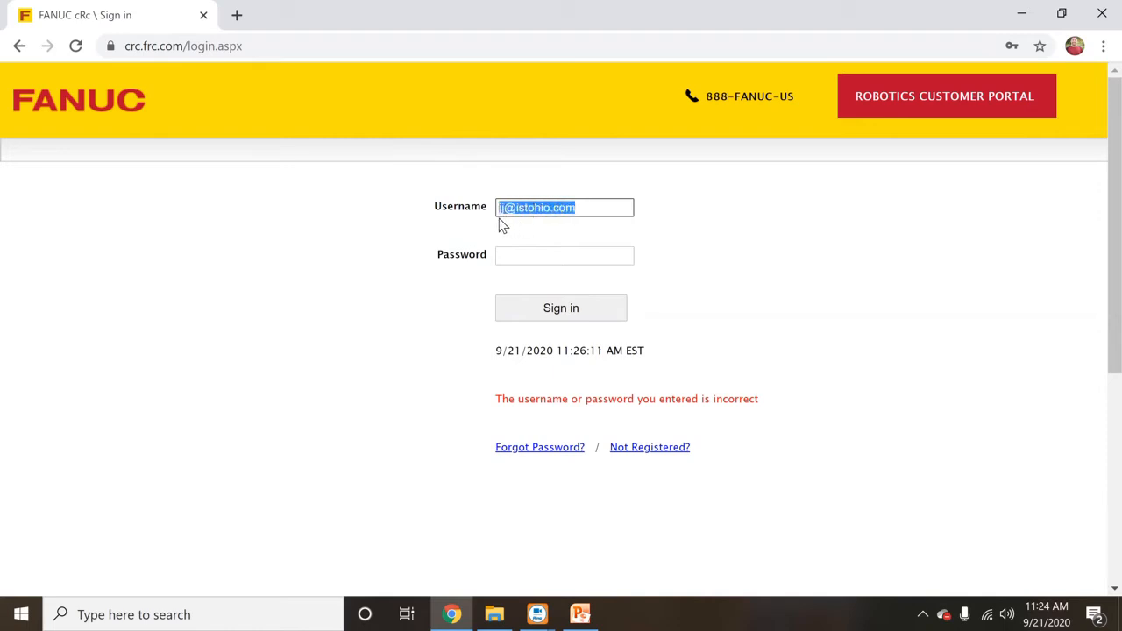
key(Tab)
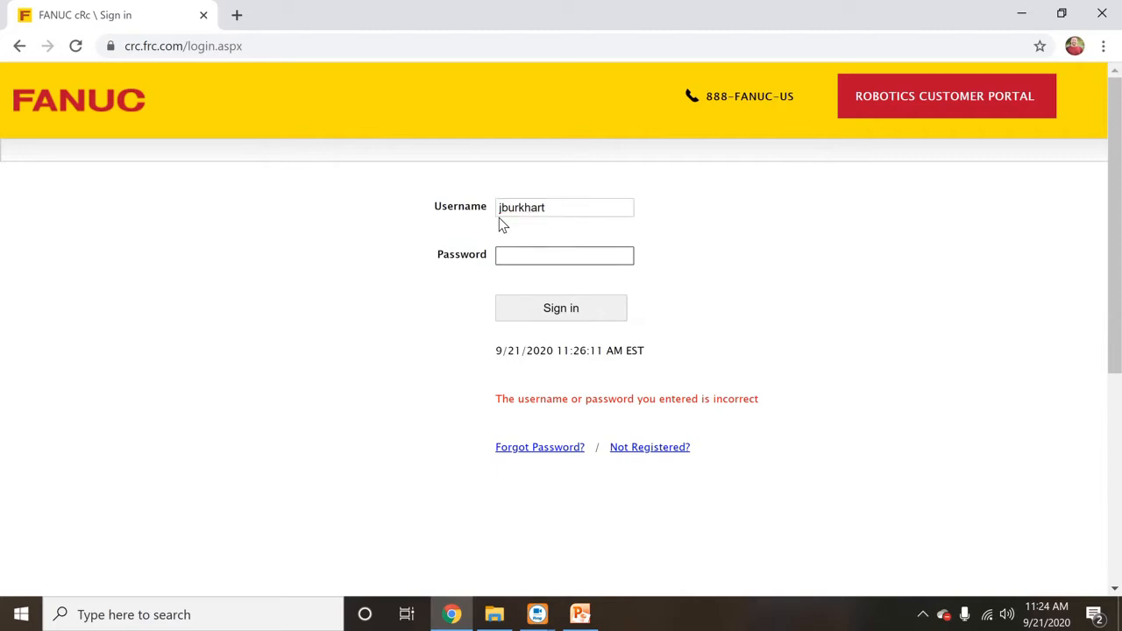
text(*******)
key(Return)
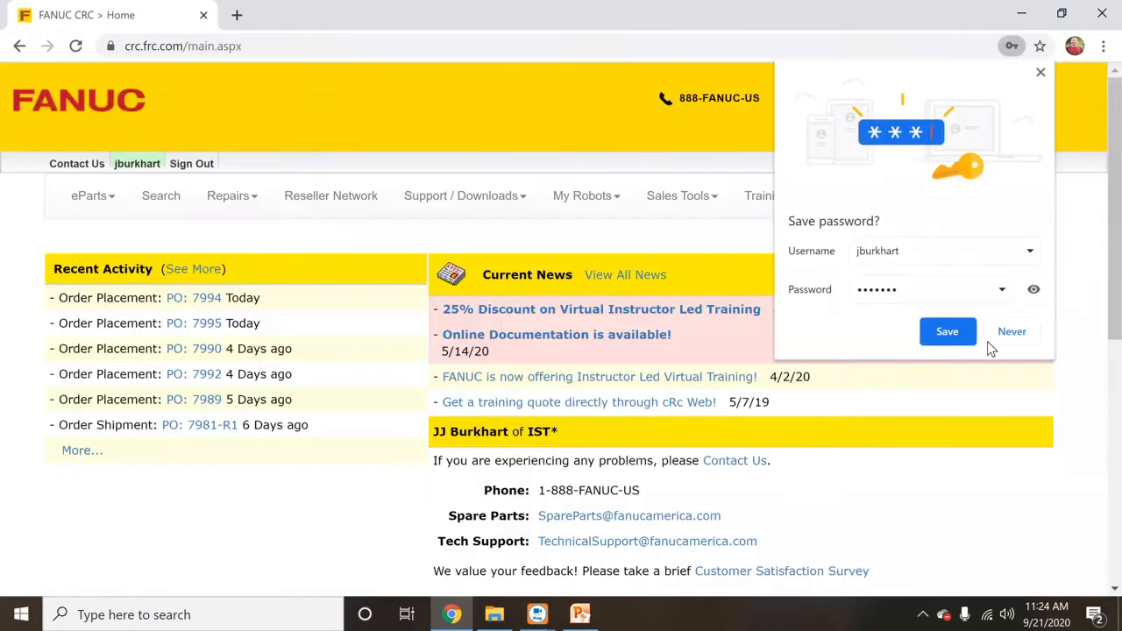
click(1036, 330)
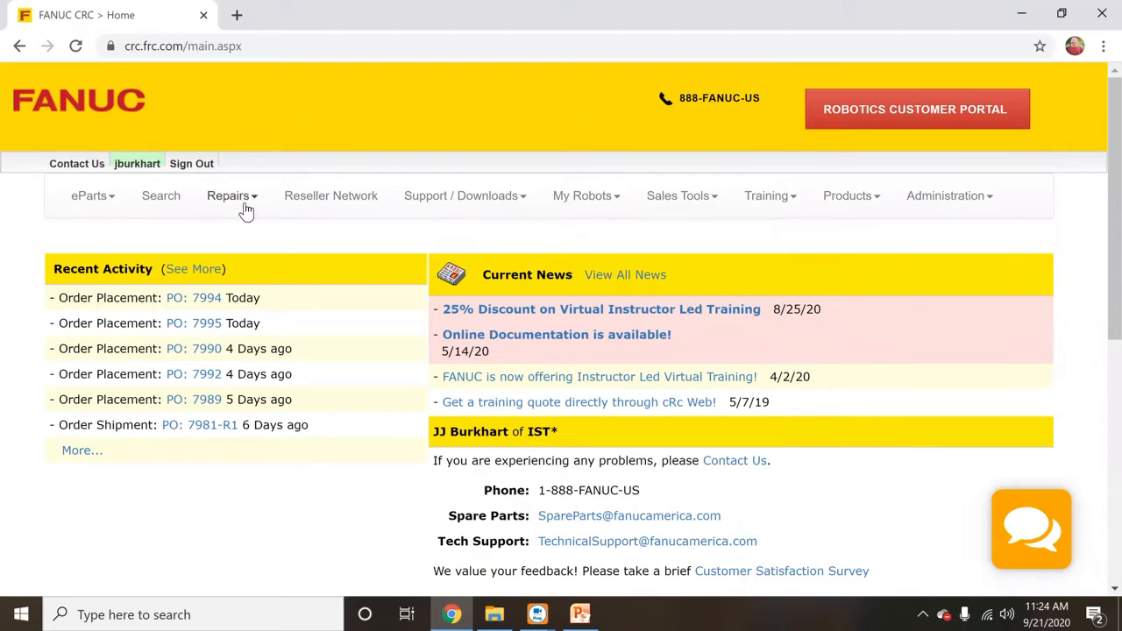
- Open the Download PC Software page via Support / Downloads > Software Downloads
click(578, 199)
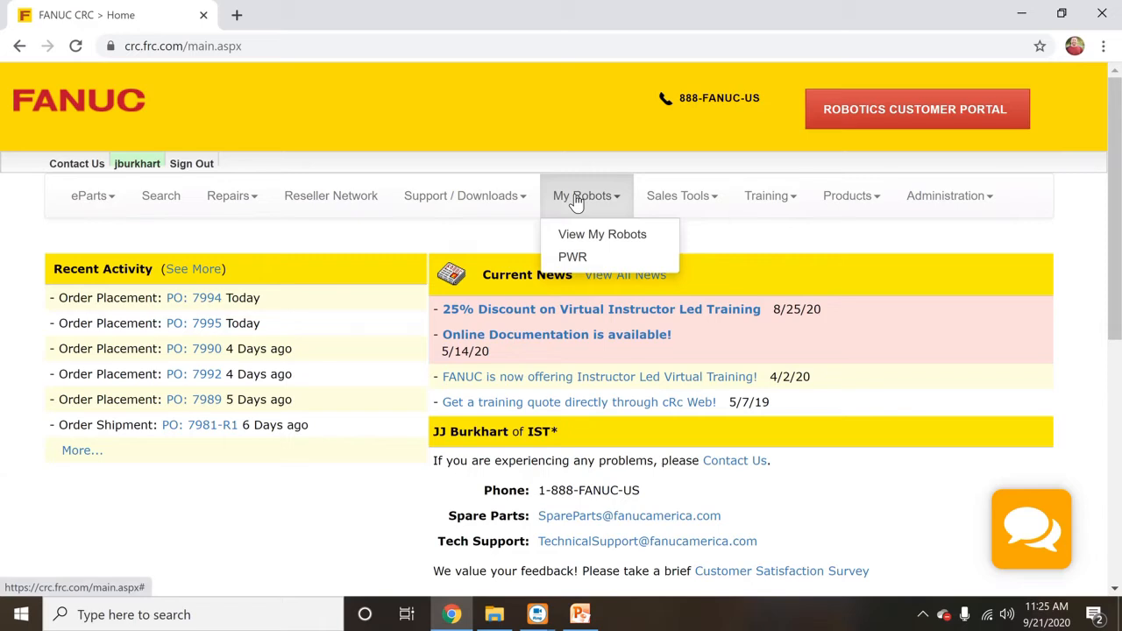
click(469, 198)
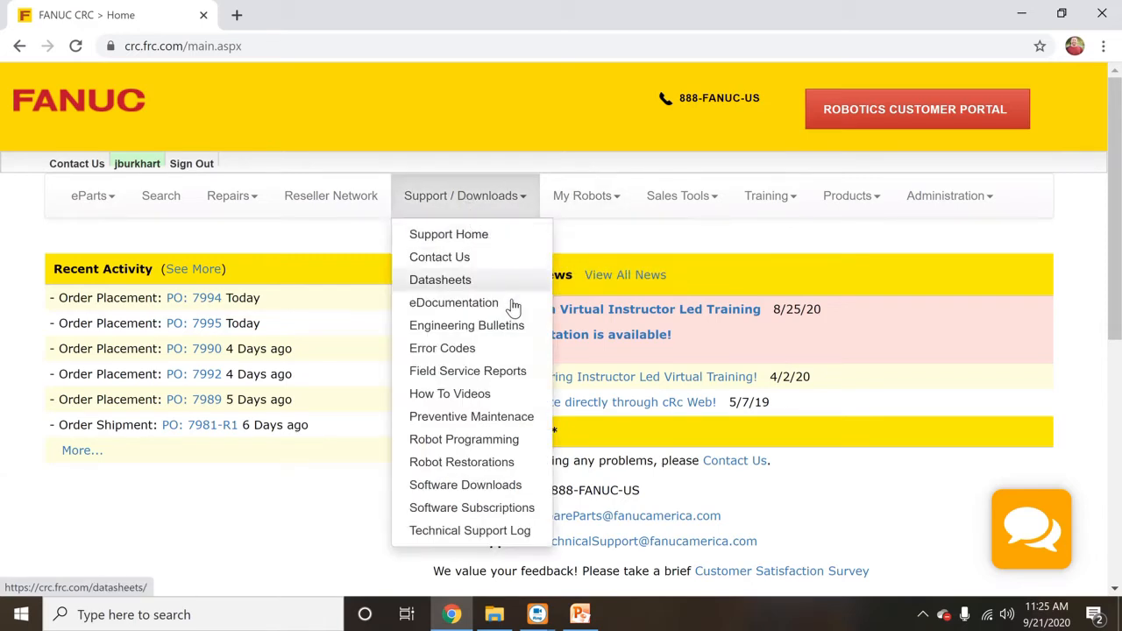
click(505, 489)
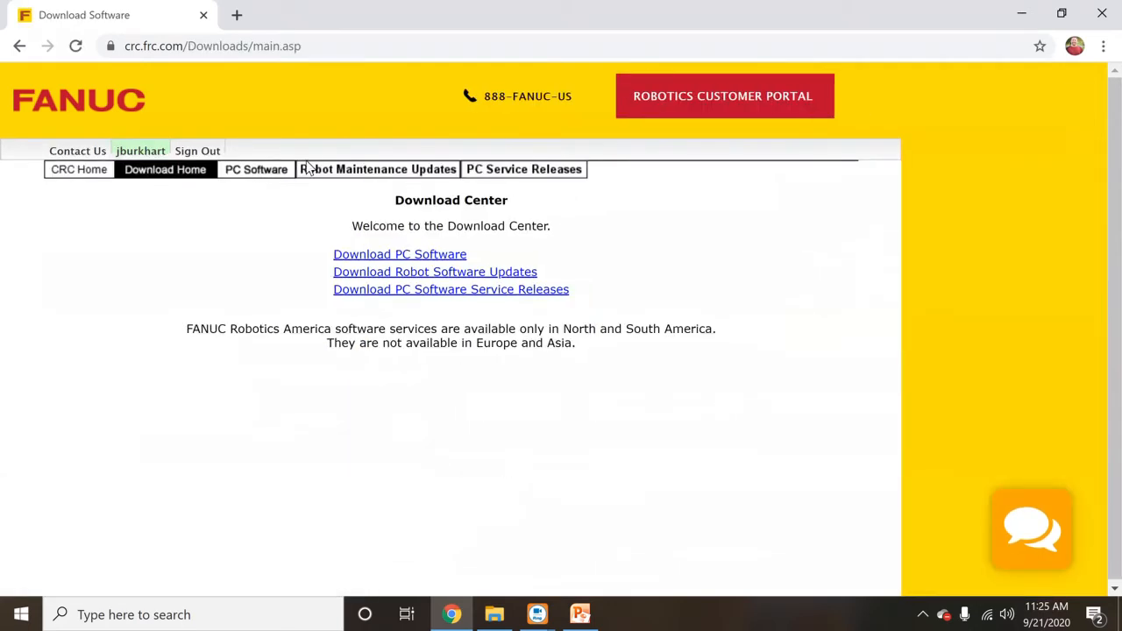
click(383, 254)
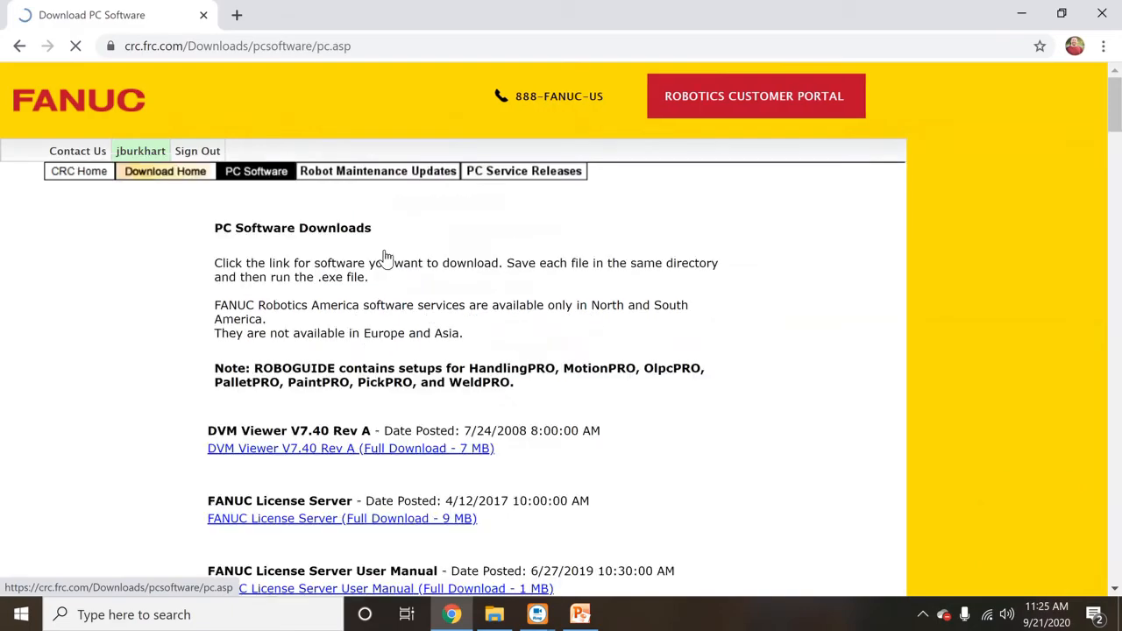
- Scroll to the ROBOGUIDE V9 Rev M download parts and restore File Explorer
scroll(383, 257, down, 10)
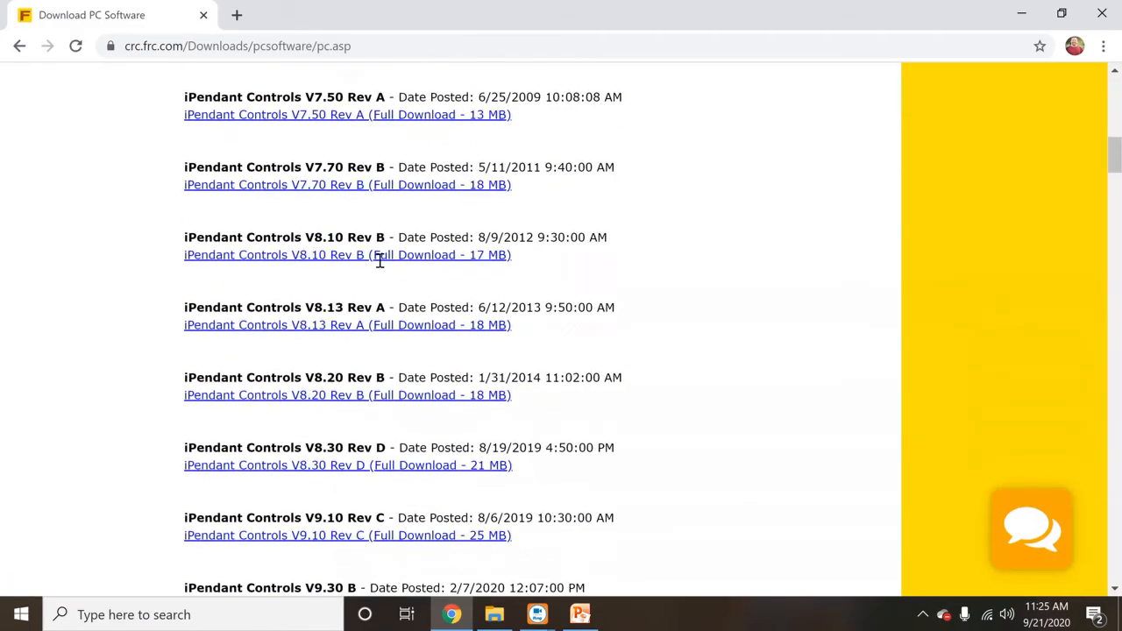
scroll(379, 261, down, 13)
scroll(380, 261, down, 15)
scroll(379, 259, down, 15)
scroll(380, 260, down, 8)
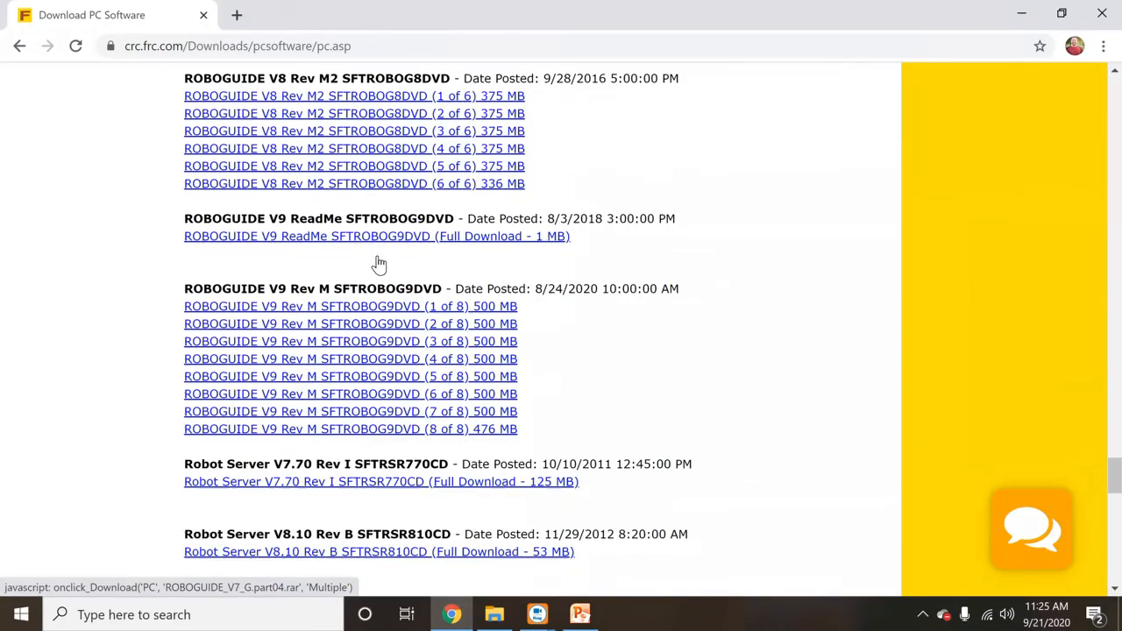
scroll(380, 263, down, 1)
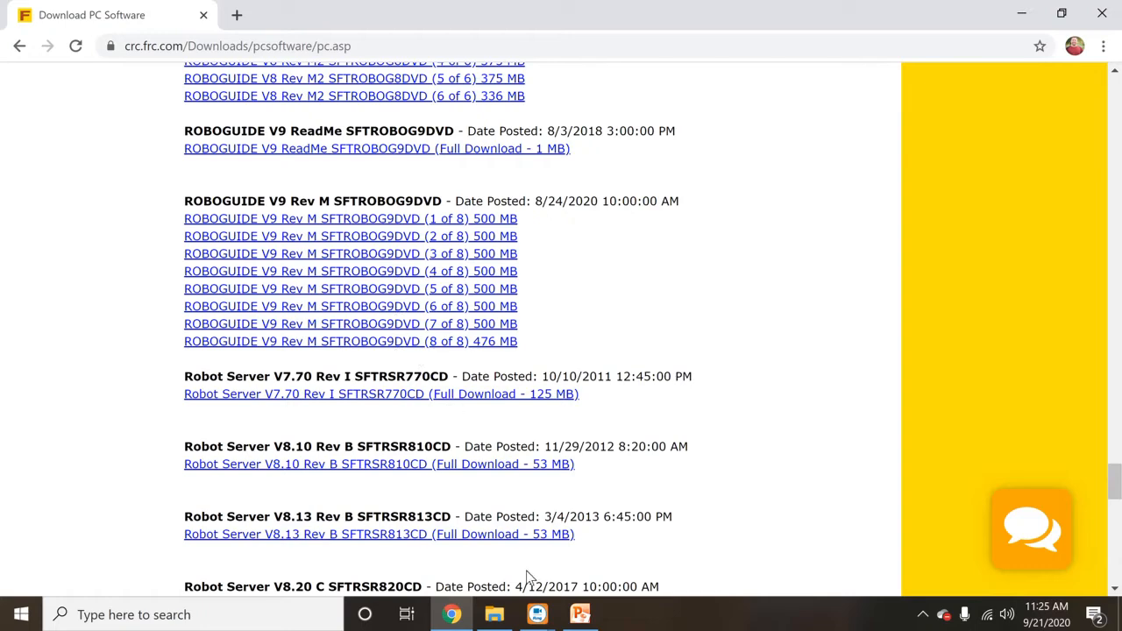
click(495, 614)
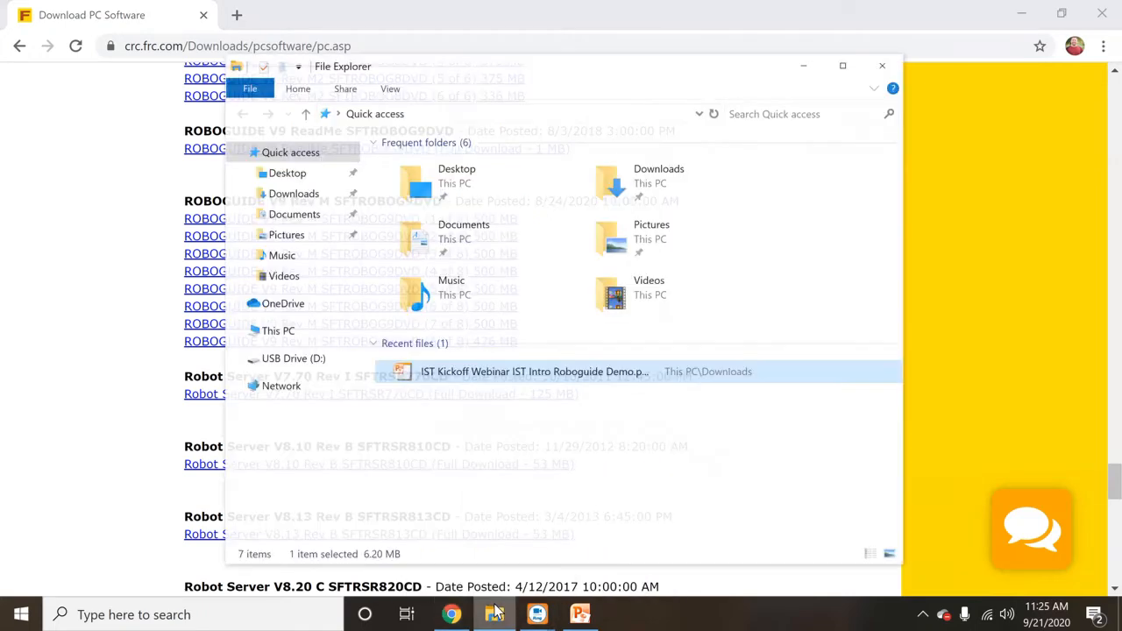
- Run SFTROBOG9DVD_Rev.M.part01.exe from USB Drive (D:)
click(289, 350)
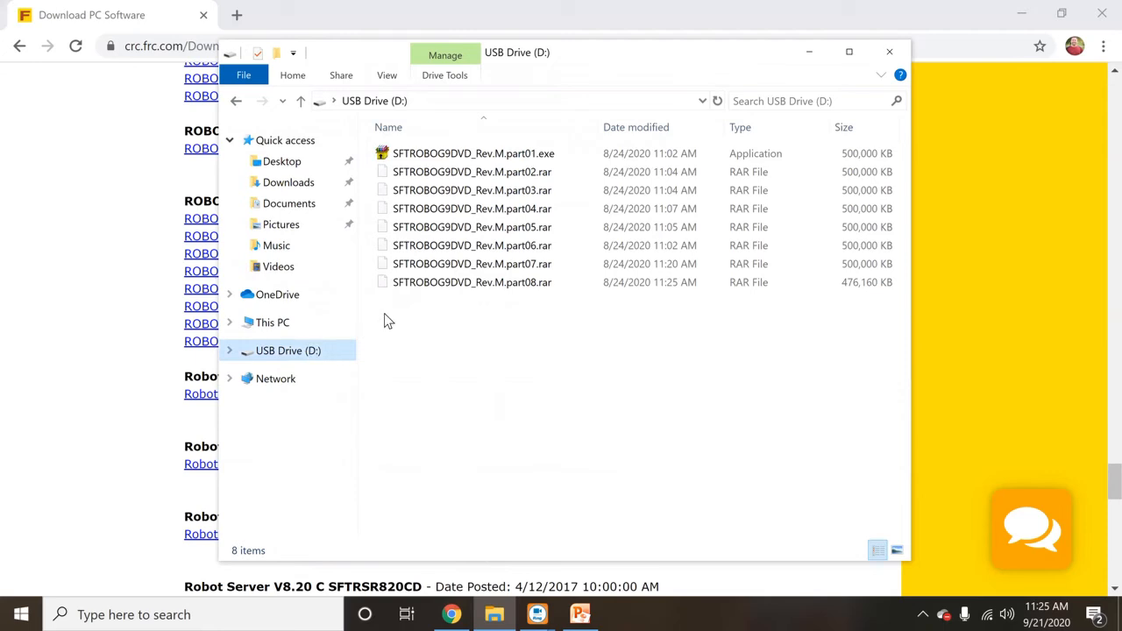
double_click(465, 156)
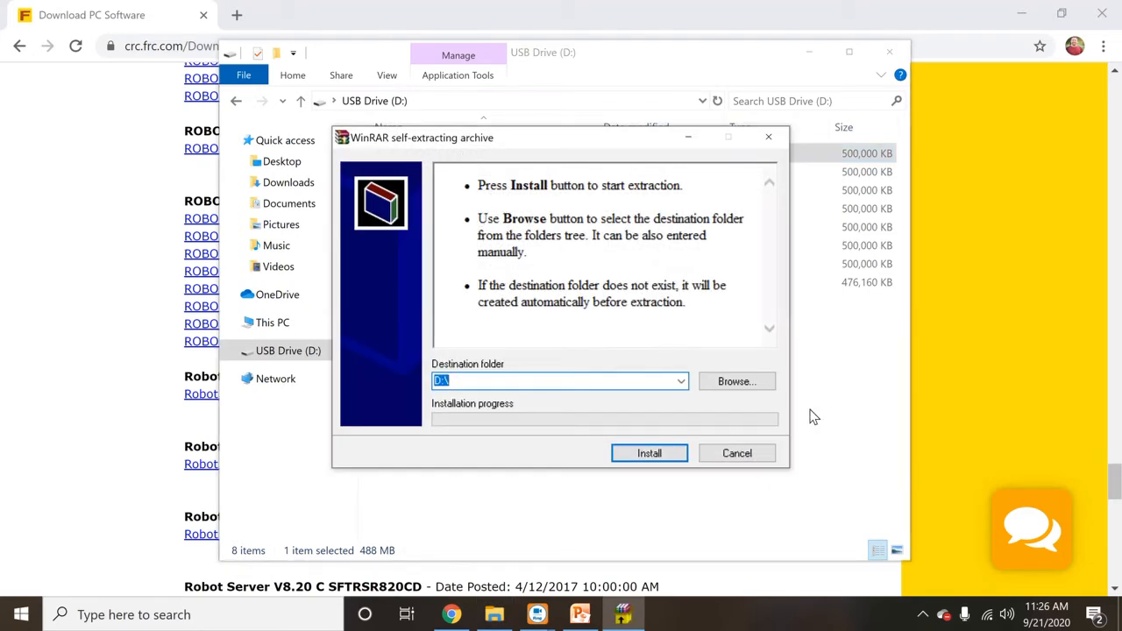
- Extract the ROBOGUIDE archive into a new 'RoboGuide 9' folder created under Downloads
click(741, 389)
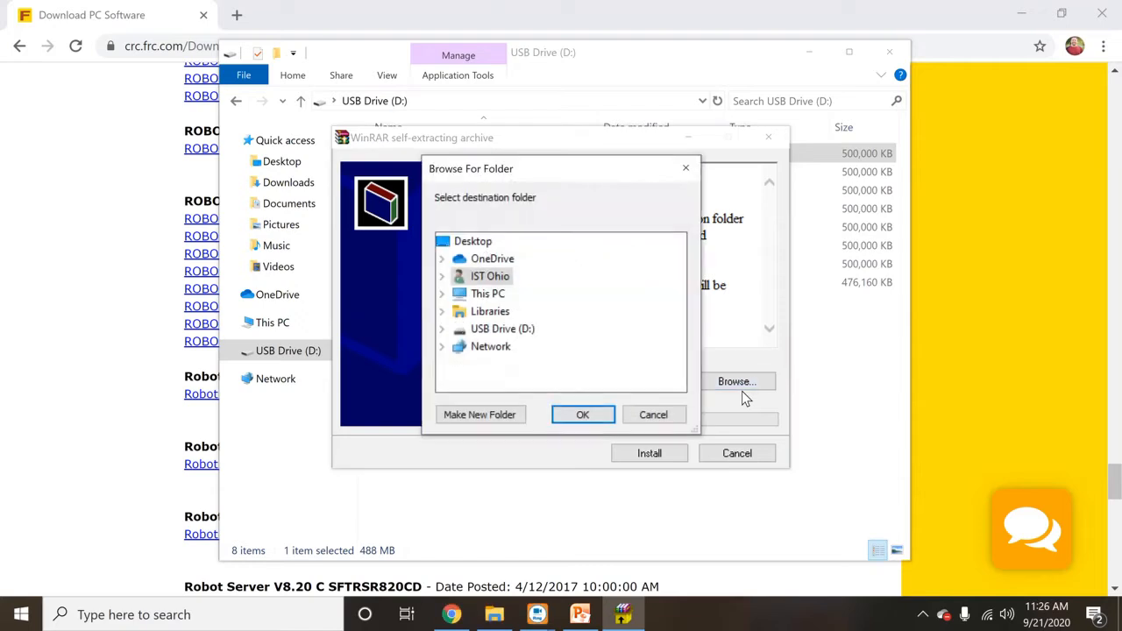
click(454, 279)
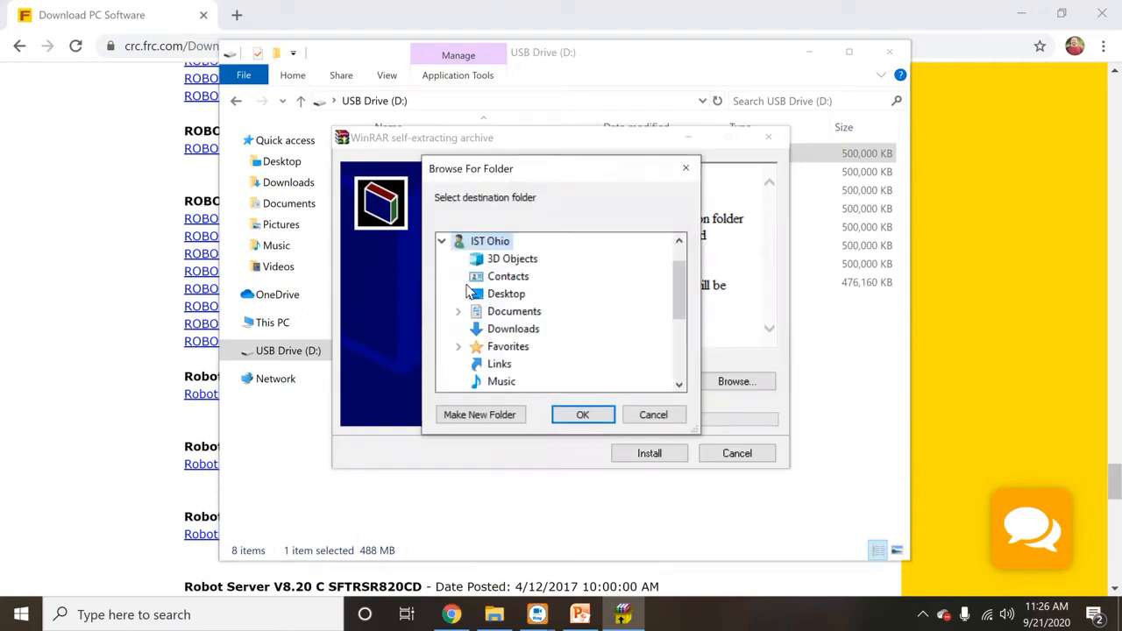
click(498, 329)
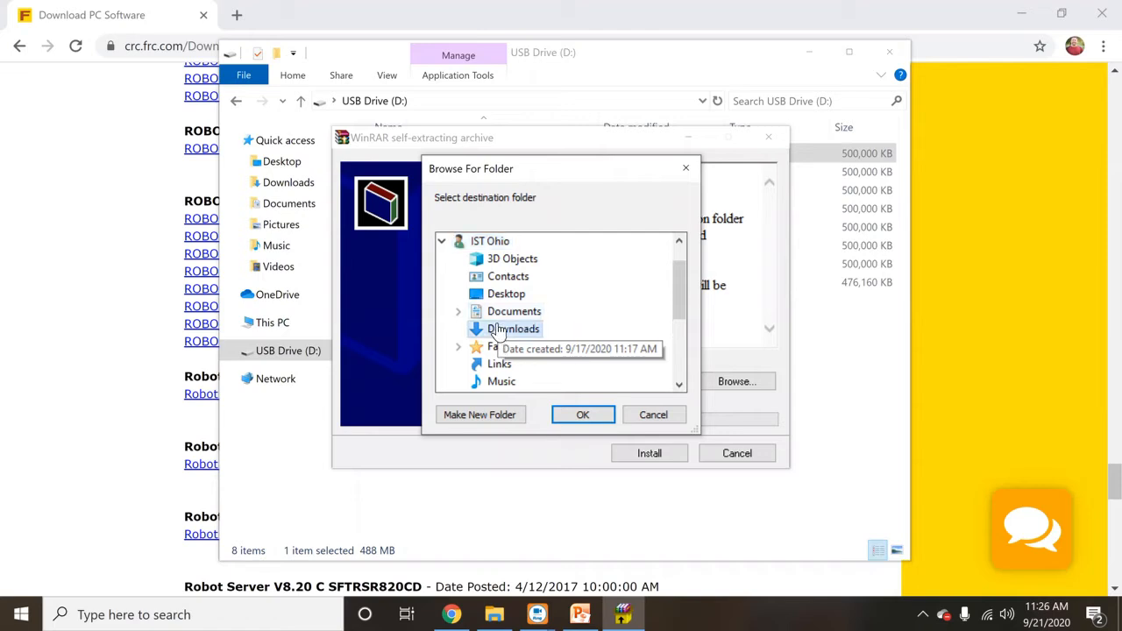
click(480, 415)
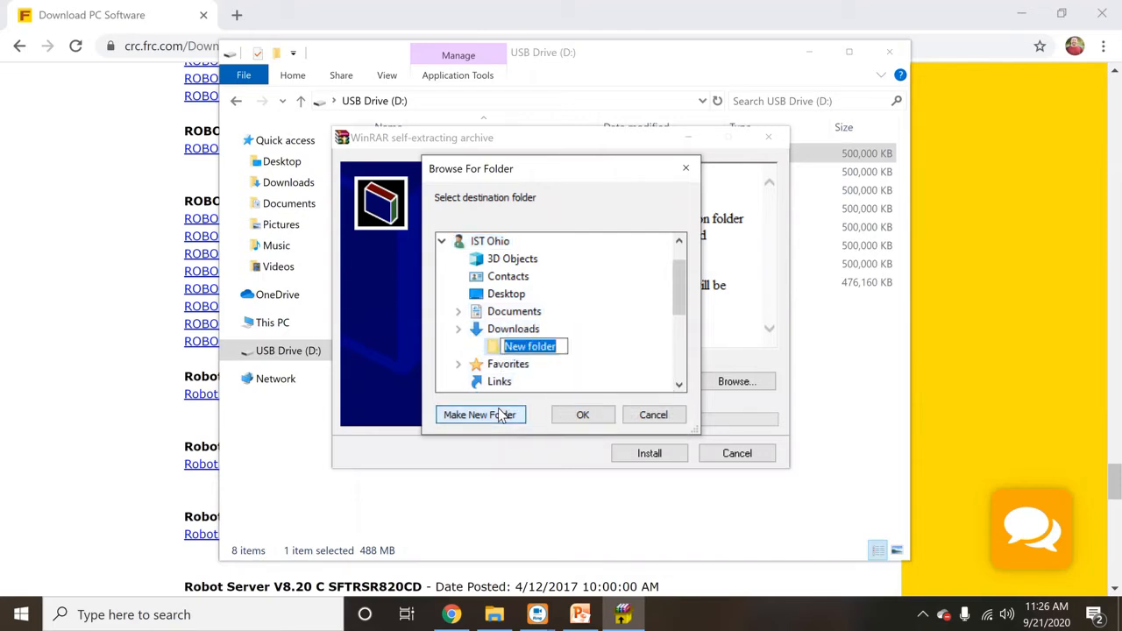
text(Robo)
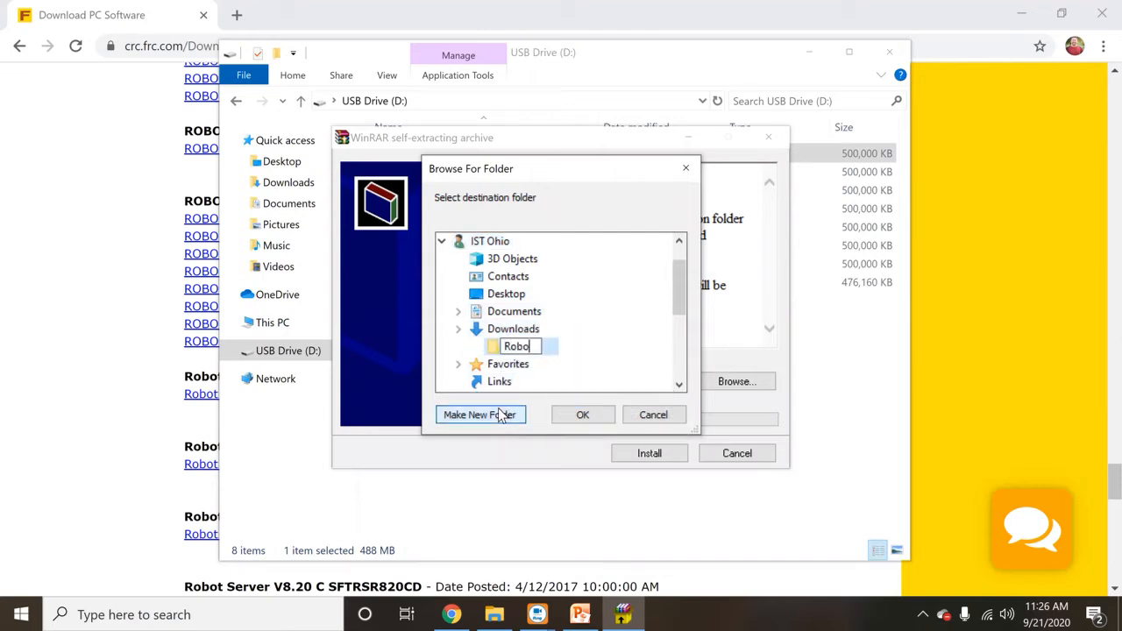
text(Guide 9)
key(Return)
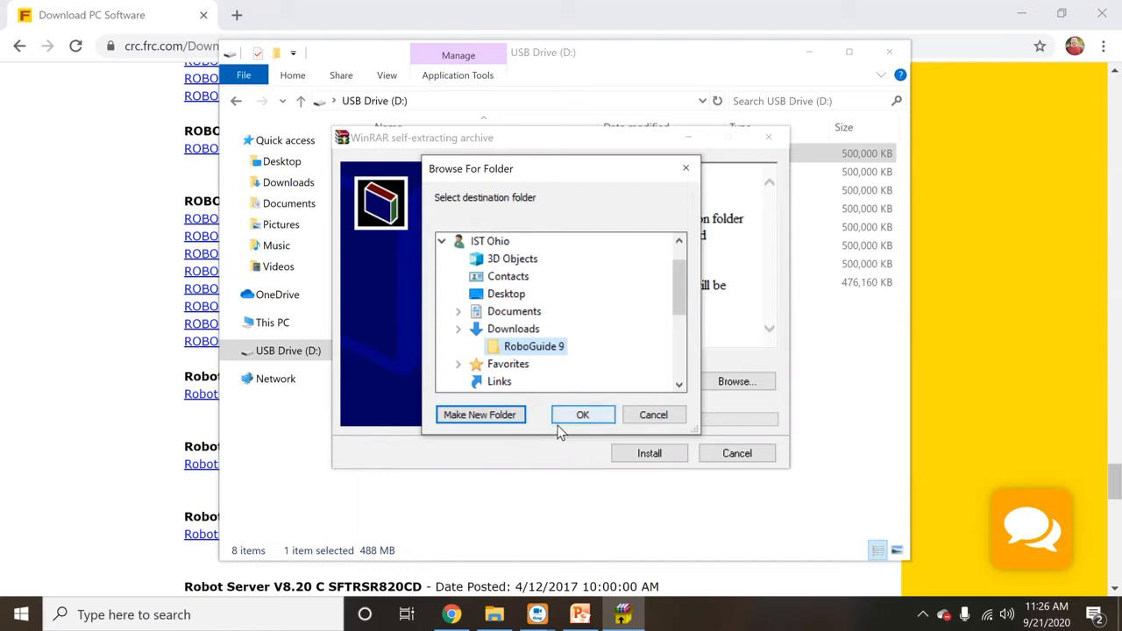
click(581, 419)
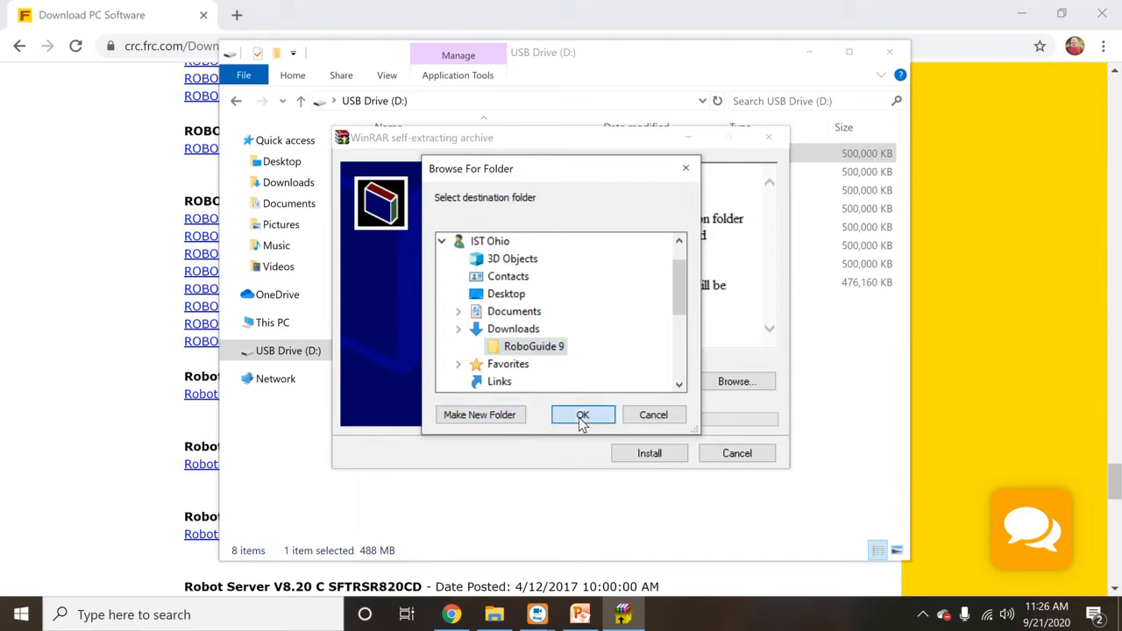
click(650, 454)
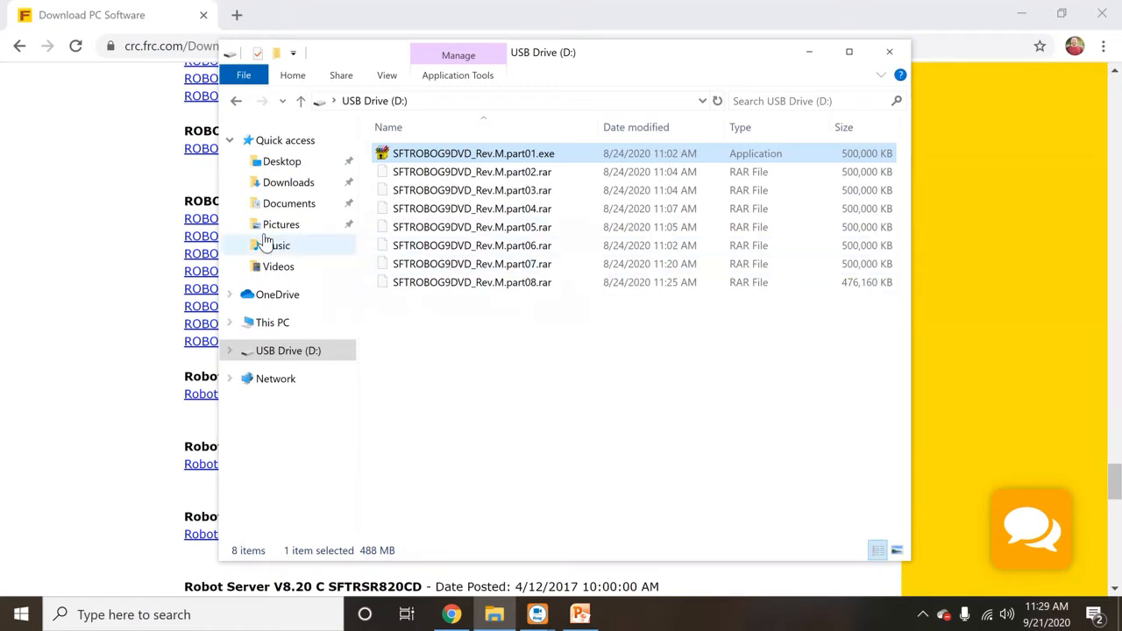
- Open Downloads\RoboGuide 9 and run setup.exe
click(278, 205)
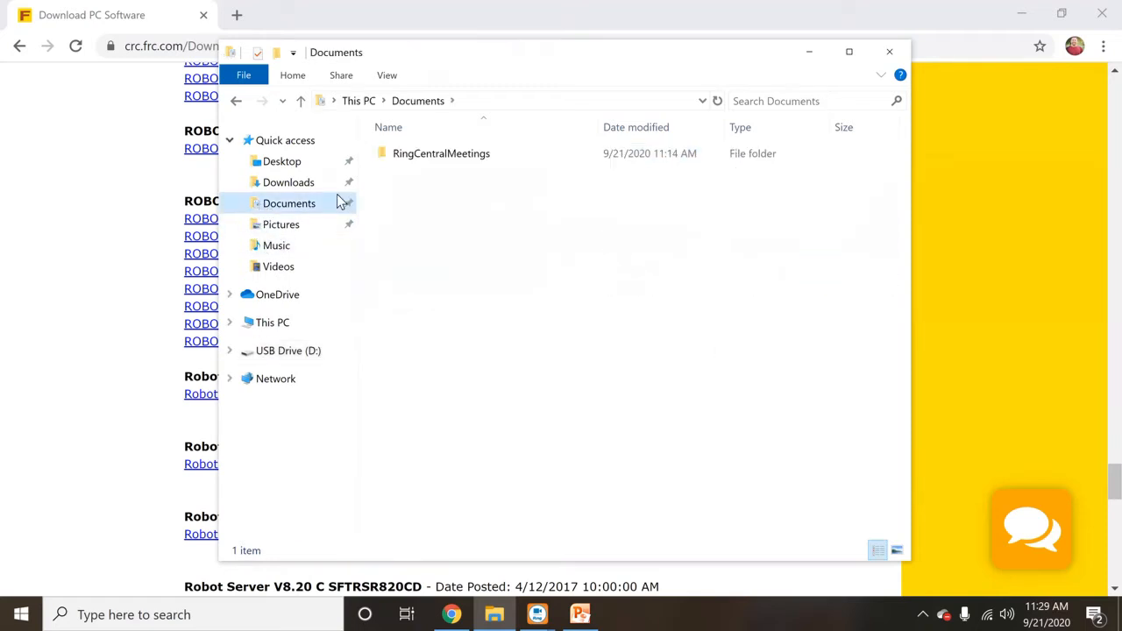
click(307, 186)
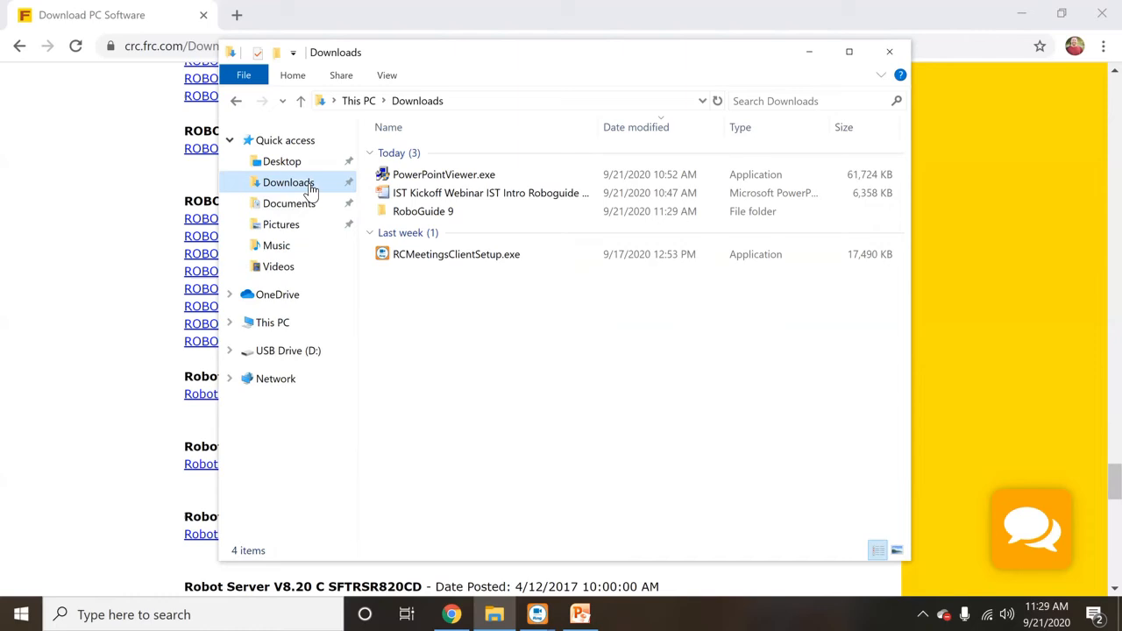
double_click(471, 211)
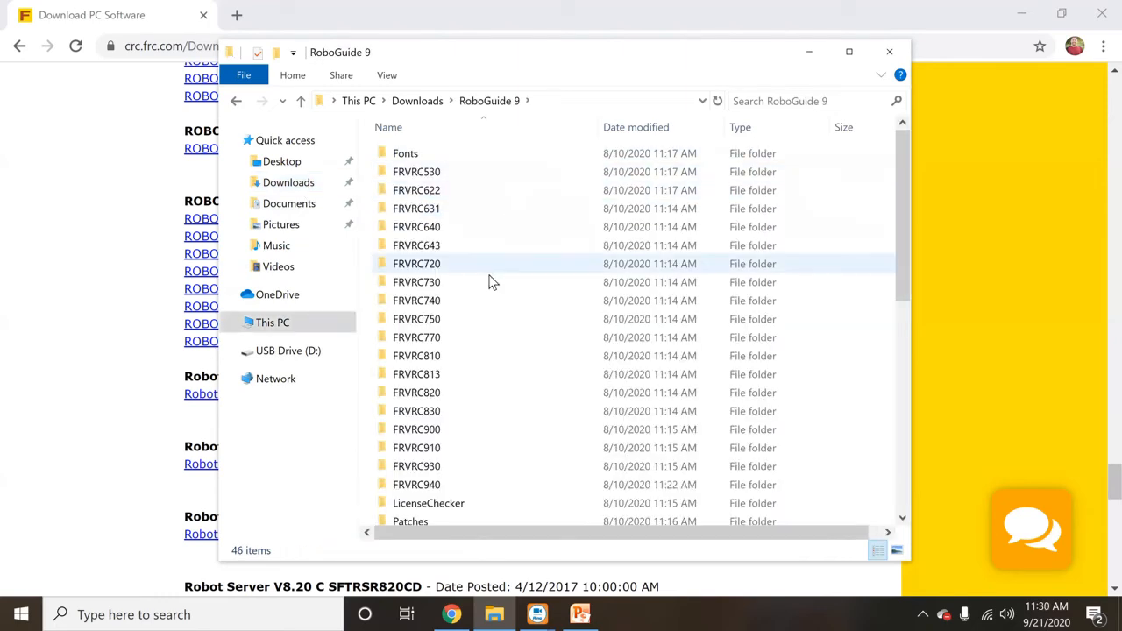
scroll(475, 422, down, 3)
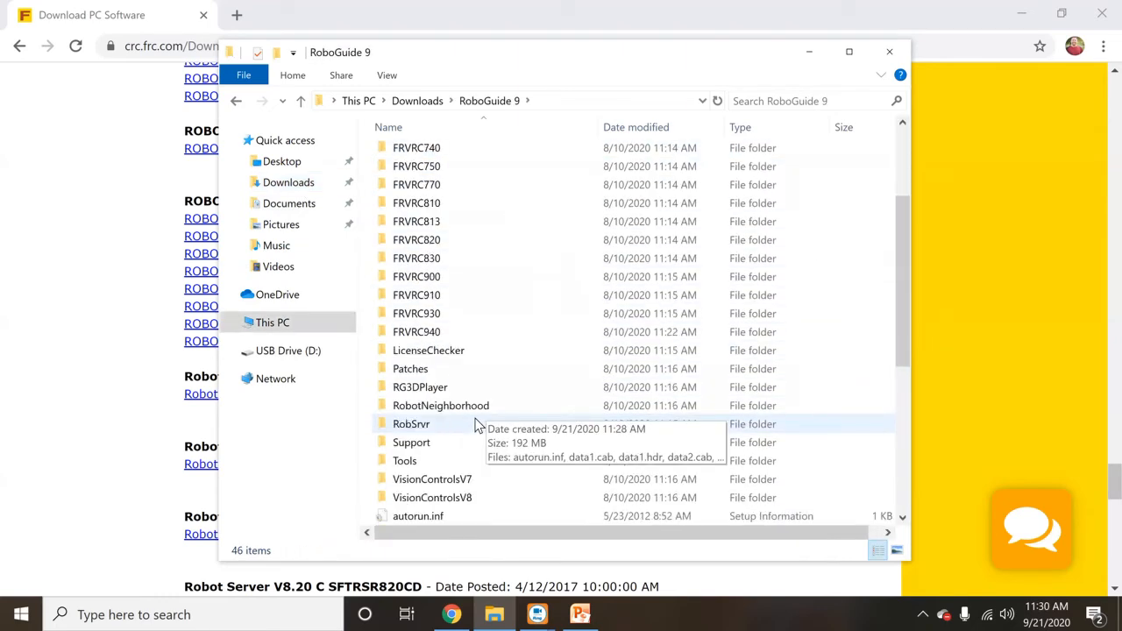
scroll(476, 425, up, 2)
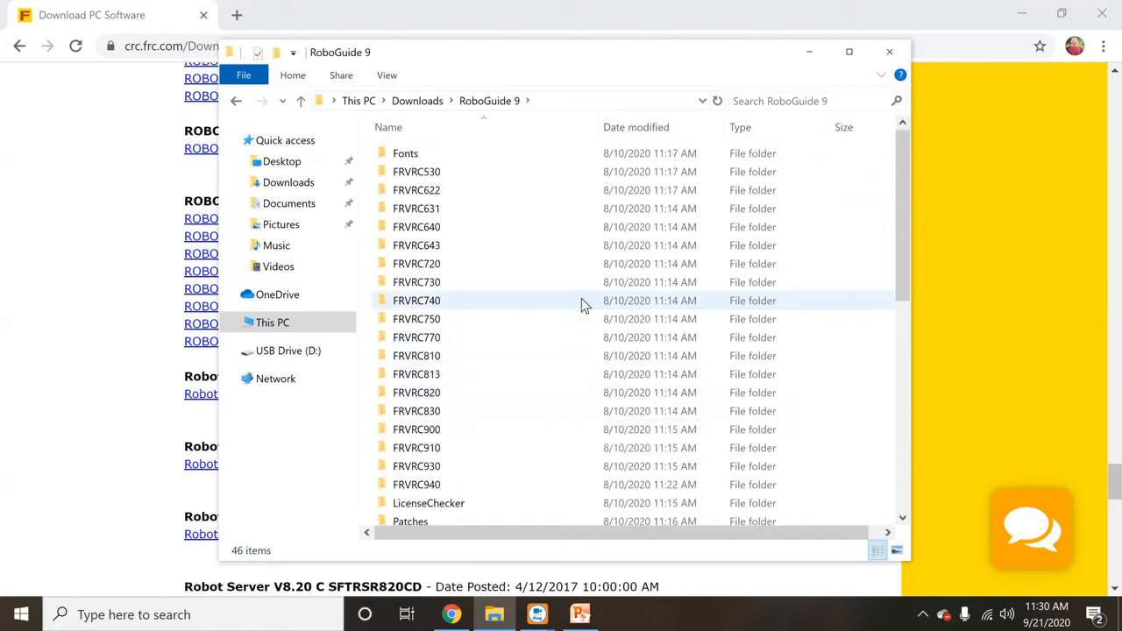
scroll(581, 298, down, 3)
scroll(581, 298, down, 5)
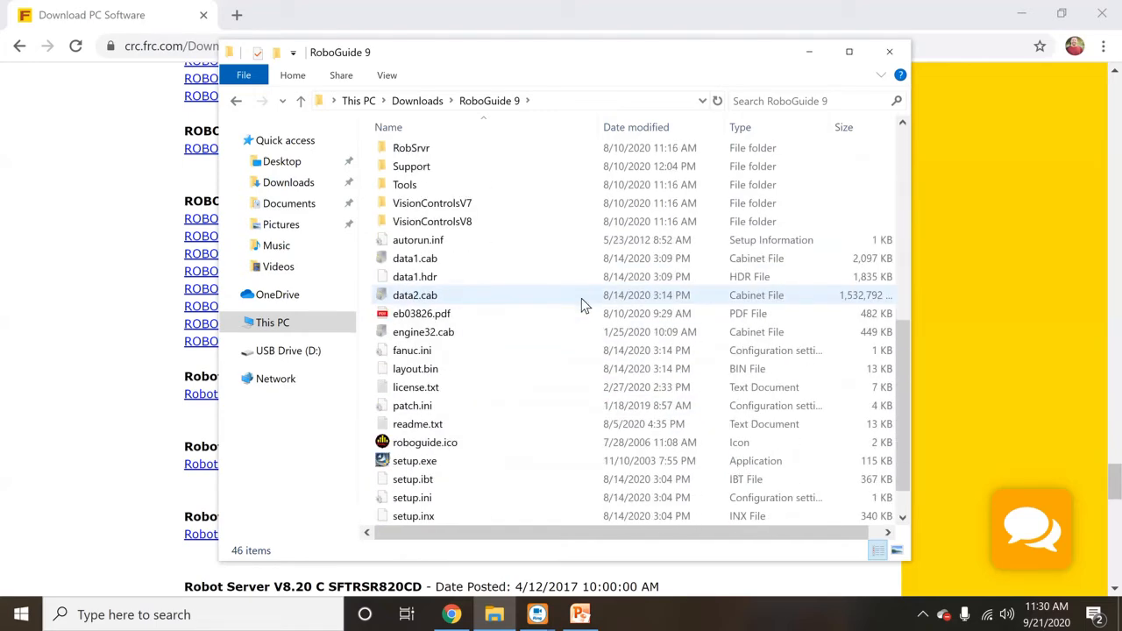
scroll(565, 324, down, 1)
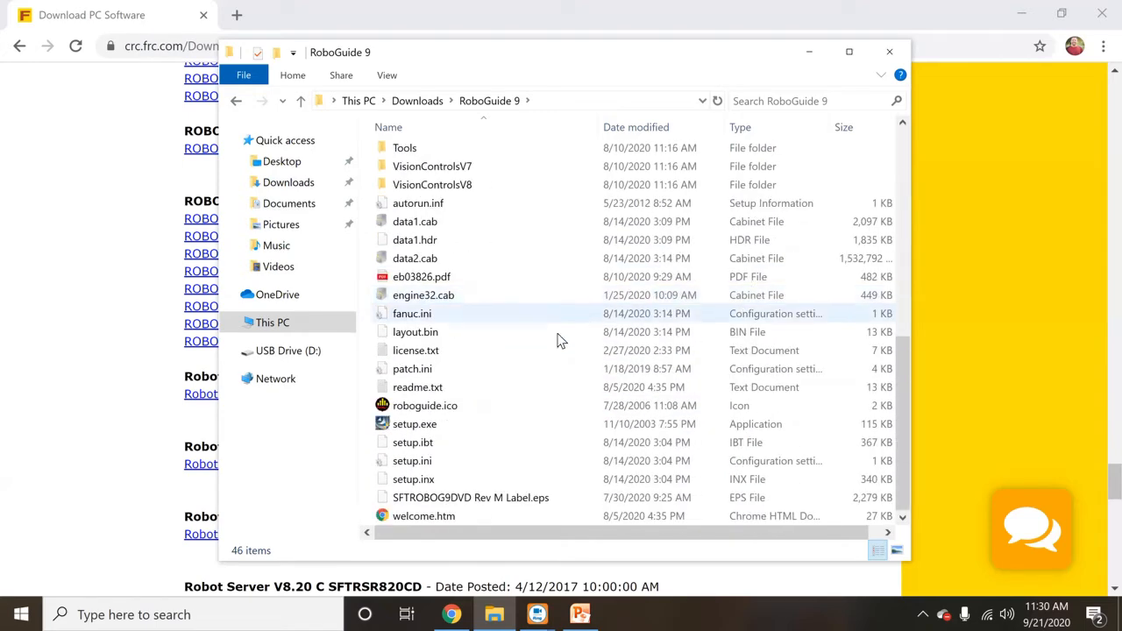
double_click(420, 425)
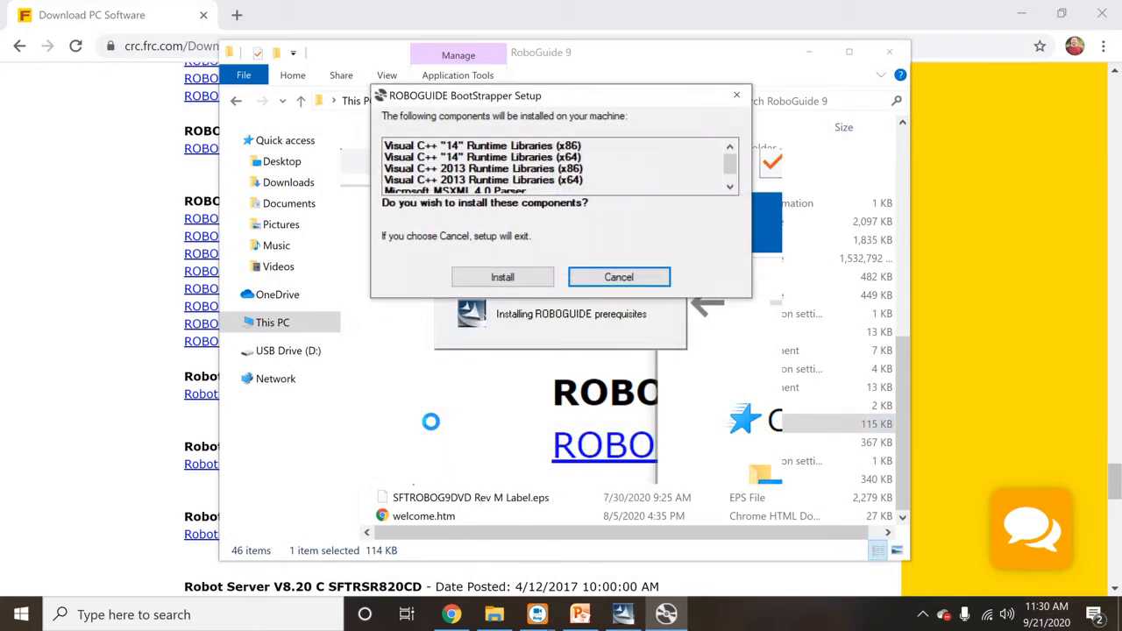
- Install the Visual C++ prerequisites, accept the licence, and keep C:\Program Files (x86)\FANUC as destination
click(517, 280)
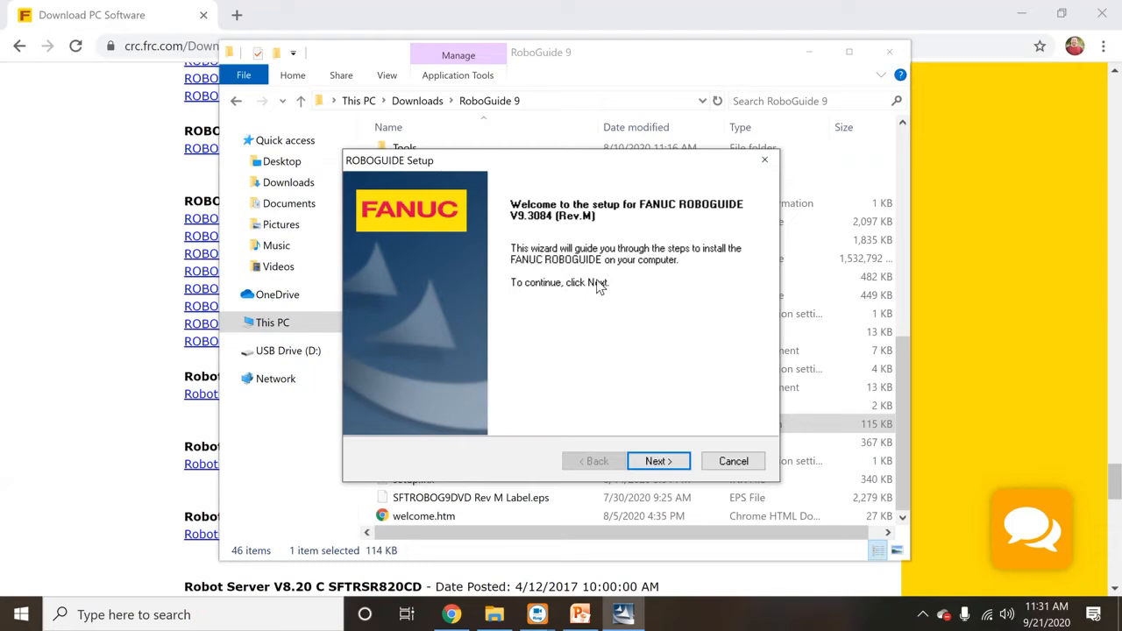
click(663, 471)
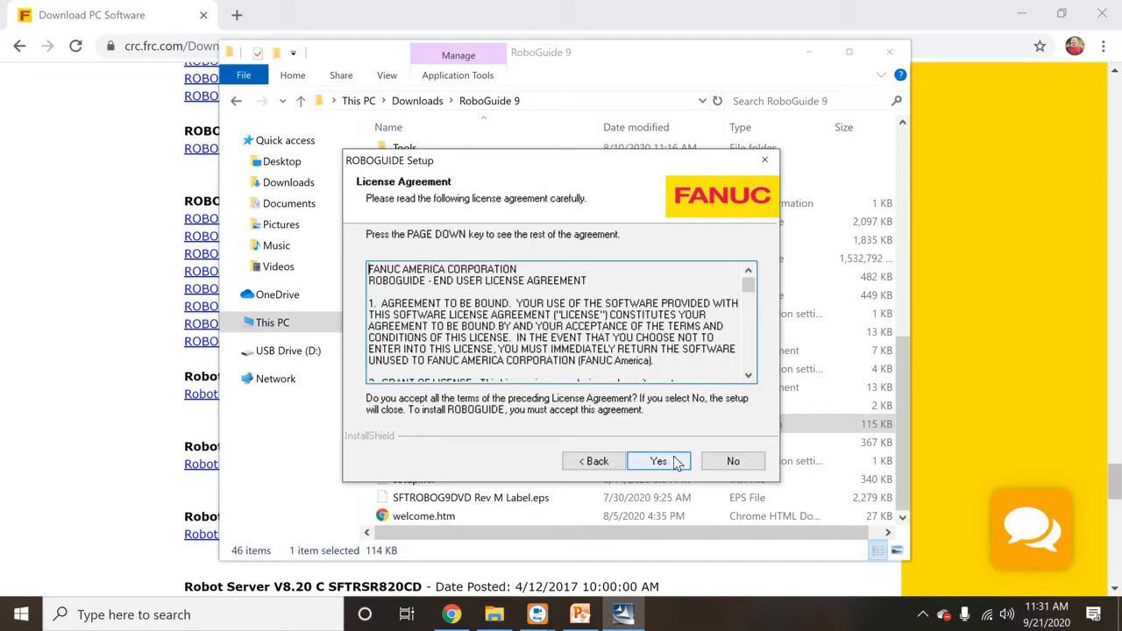
click(676, 465)
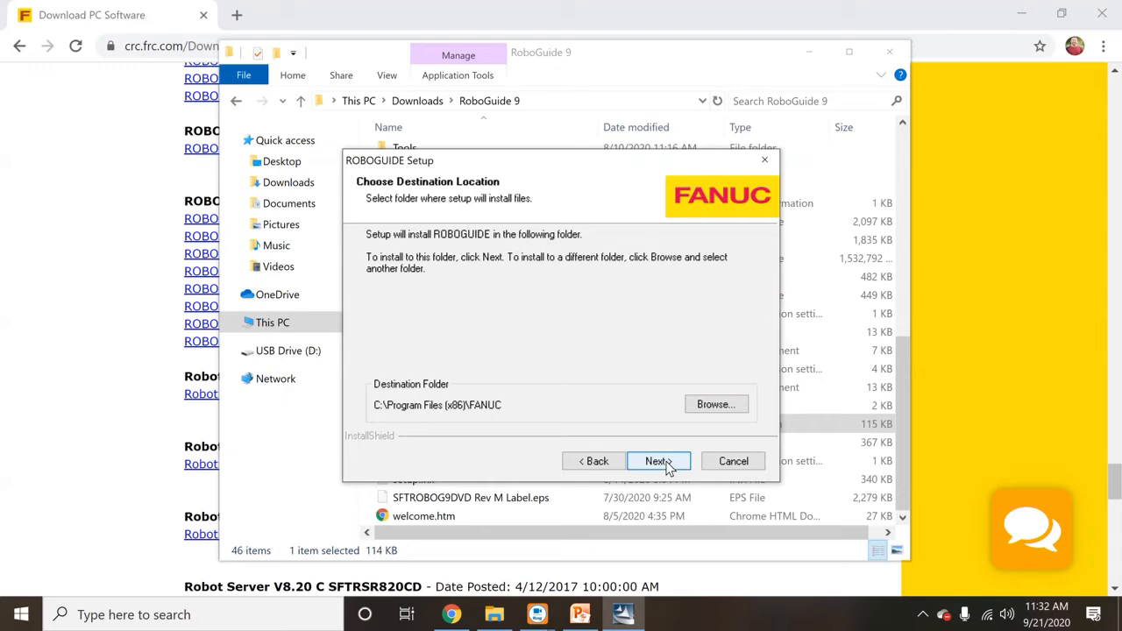
click(661, 461)
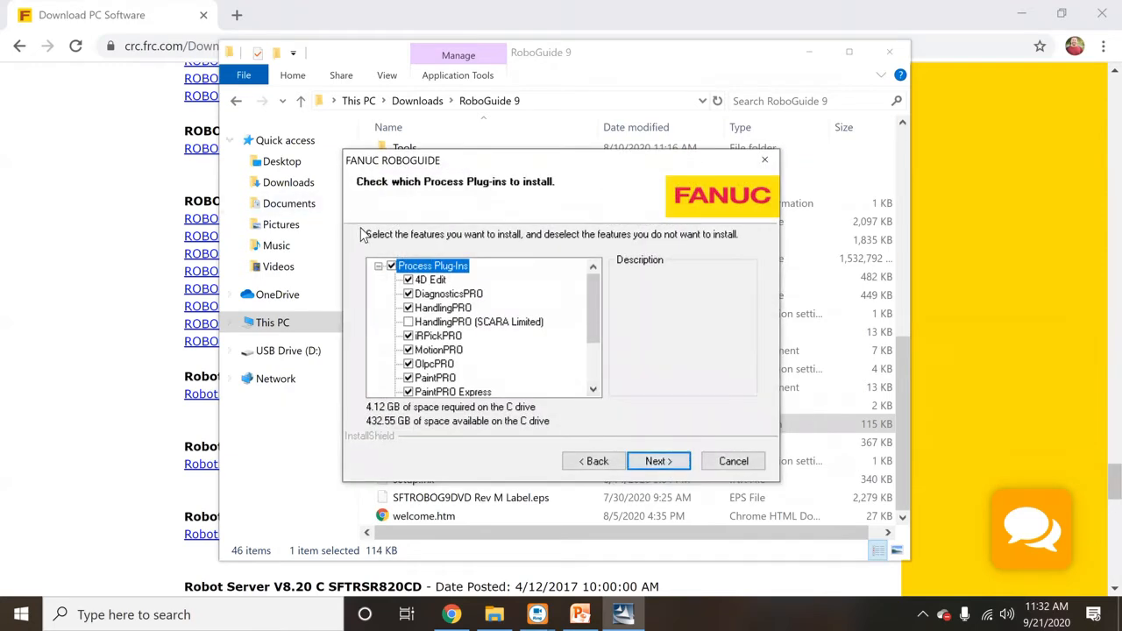
- Clear all process plug-ins except HandlingPRO and continue
click(392, 267)
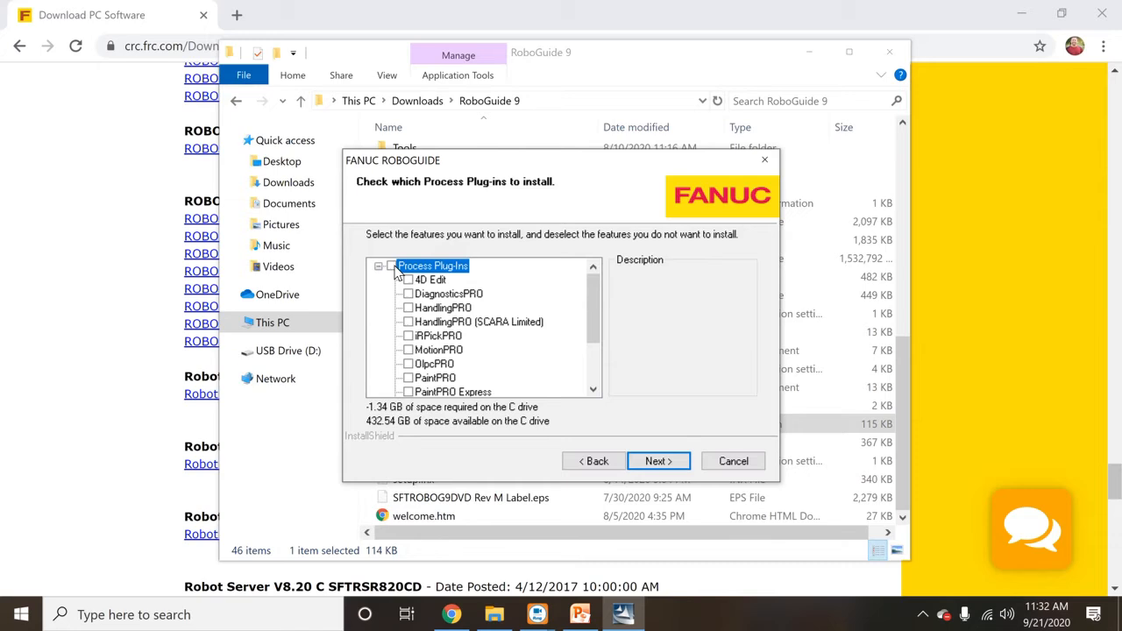
click(415, 311)
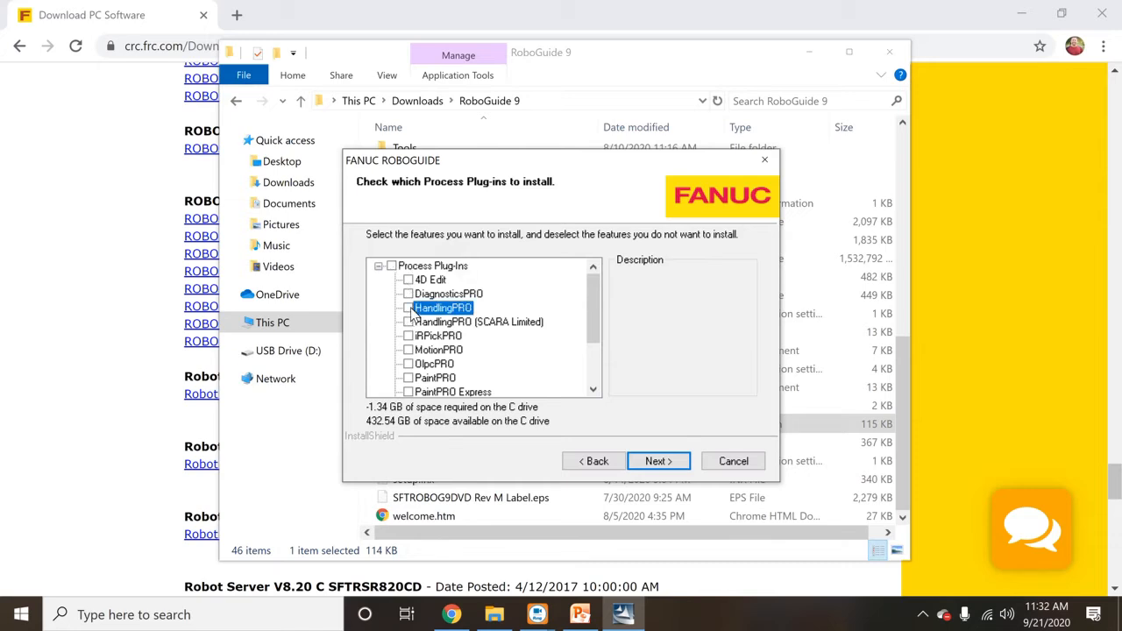
click(408, 309)
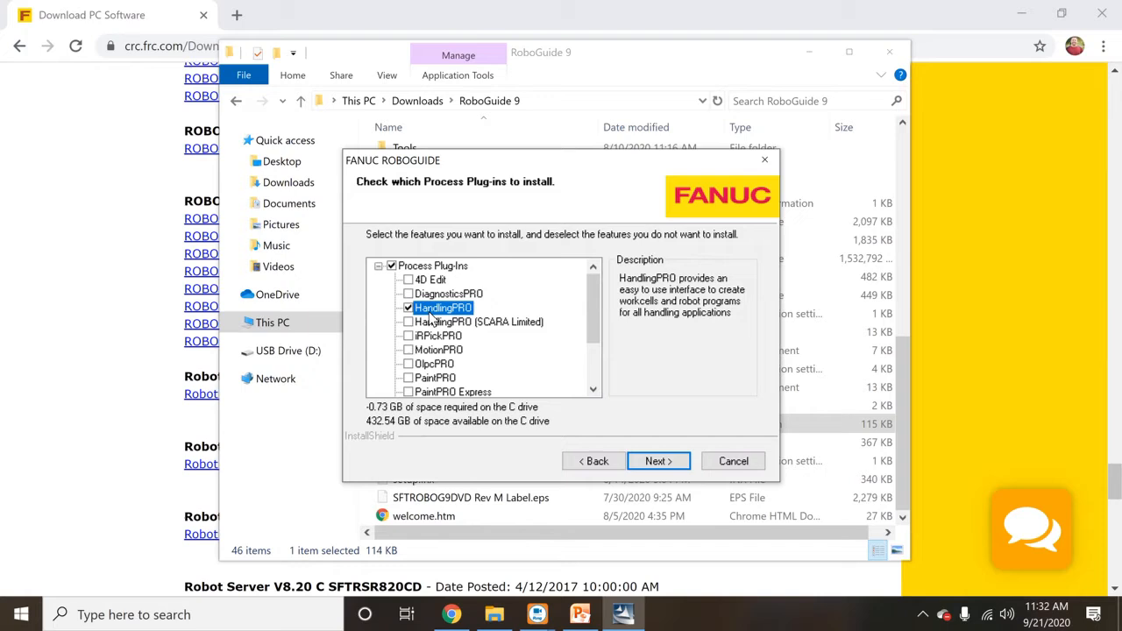
click(676, 462)
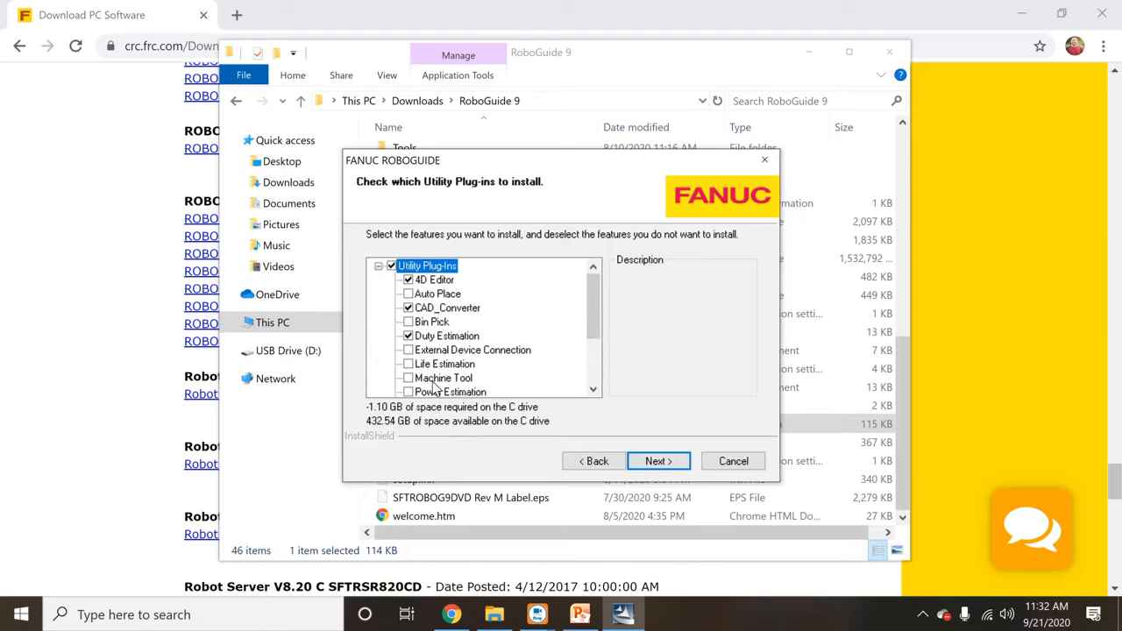
- Keep default utility plug-ins, excluding Sample Workcells and the ROBOGUIDE desktop shortcut
click(662, 463)
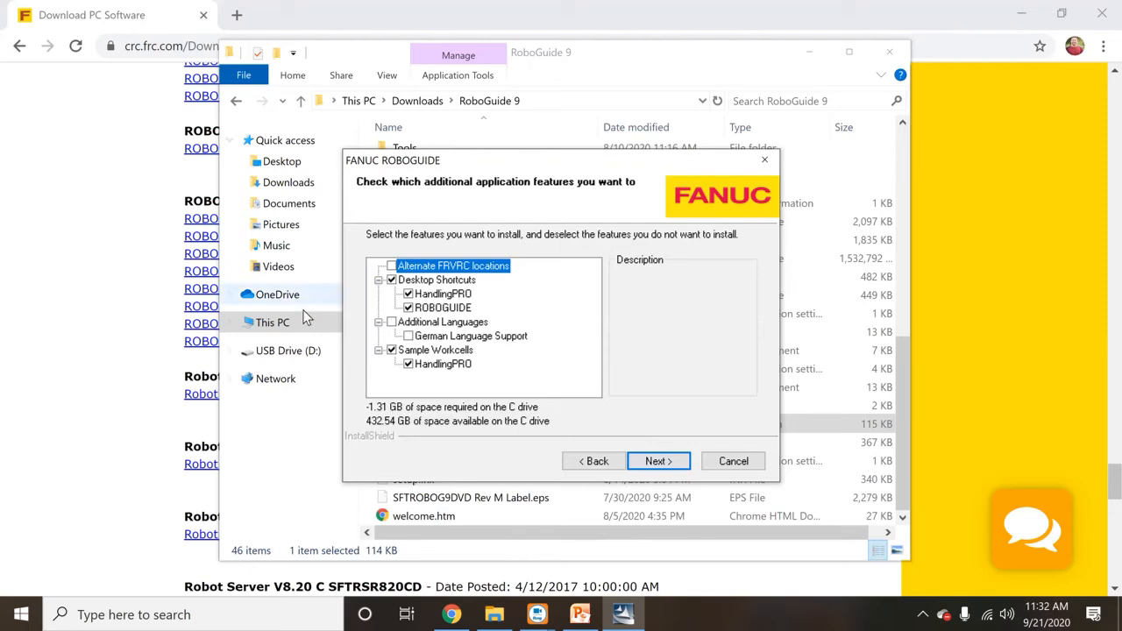
click(391, 349)
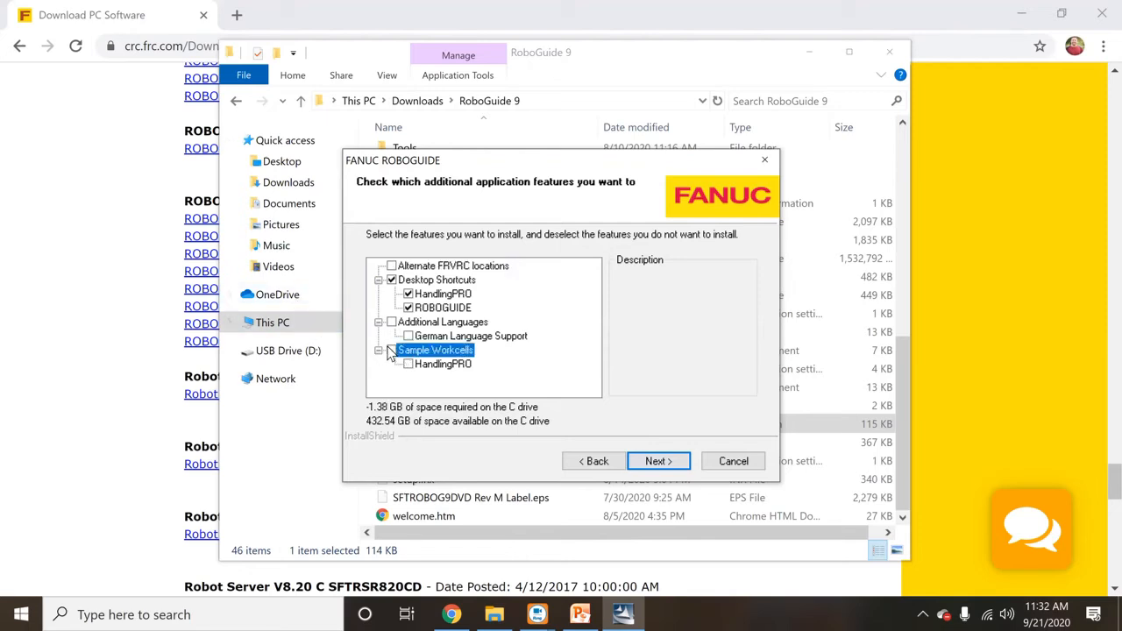
click(409, 308)
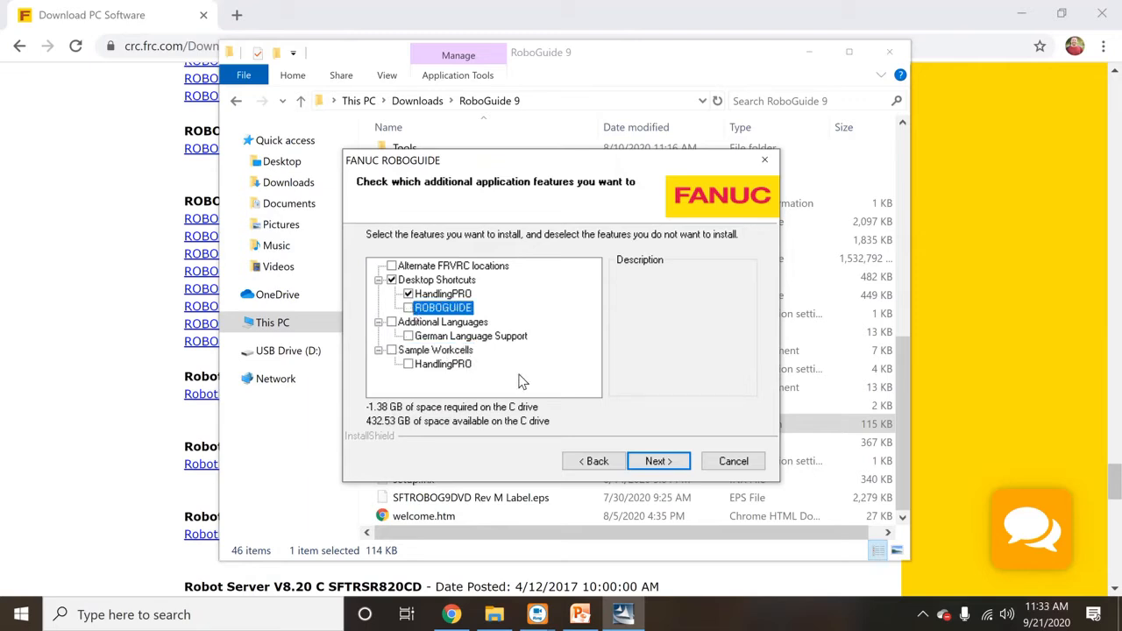
click(664, 461)
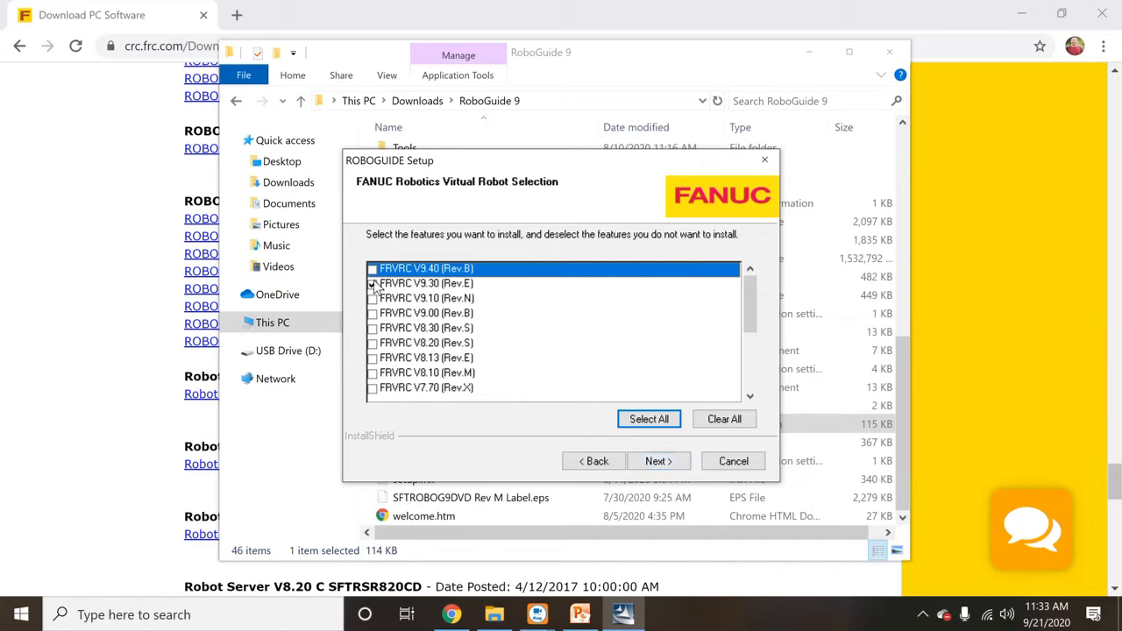
- Add the FRVRC V9.40 (Rev.B) virtual robot and proceed to the file-copy summary
click(379, 270)
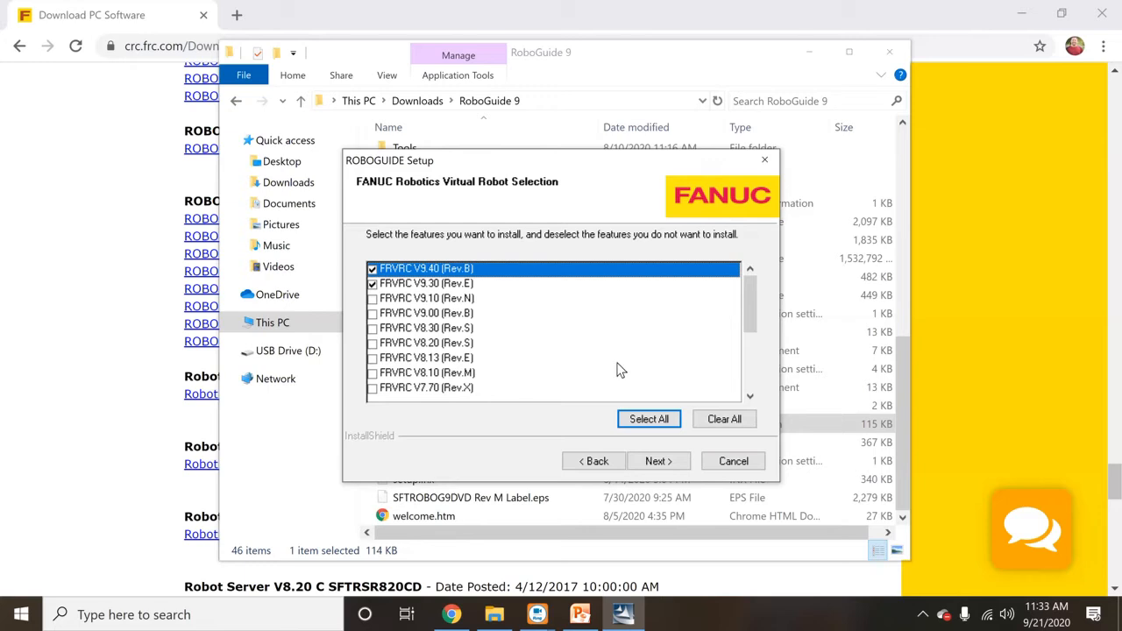
click(670, 466)
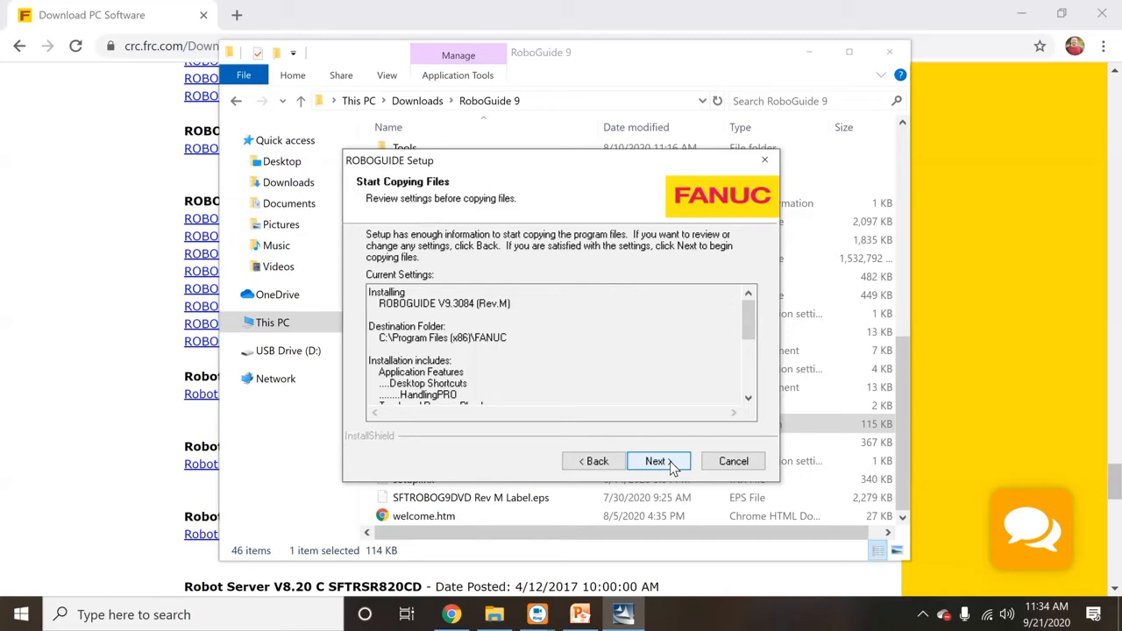
- Complete the ROBOGUIDE install with the ReadMe unchecked and the restart postponed until later
click(670, 464)
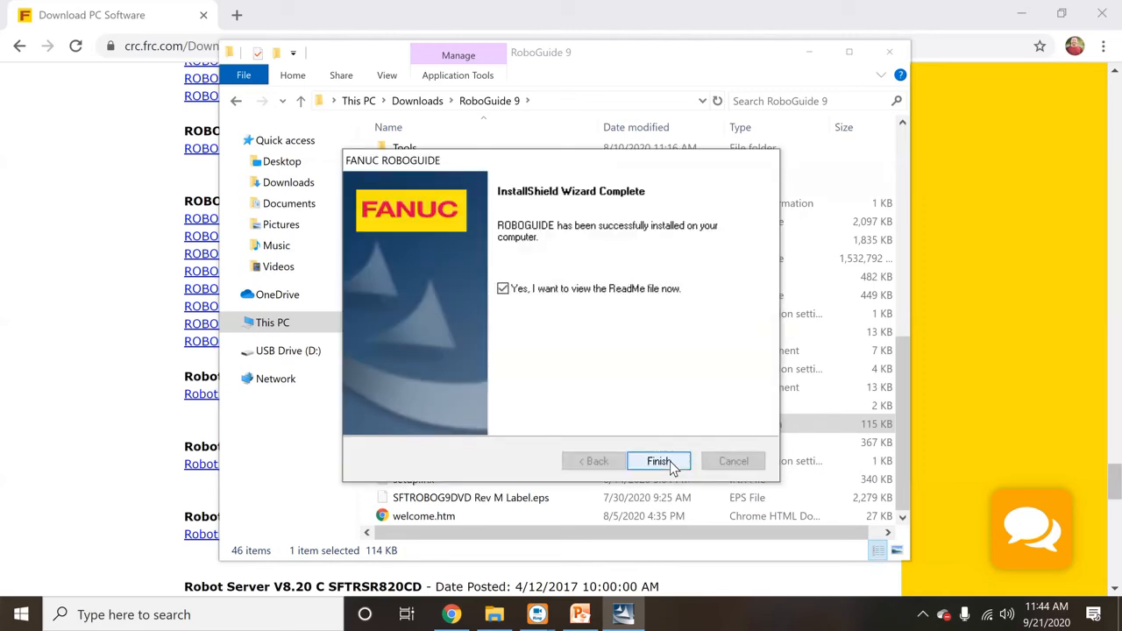
click(503, 292)
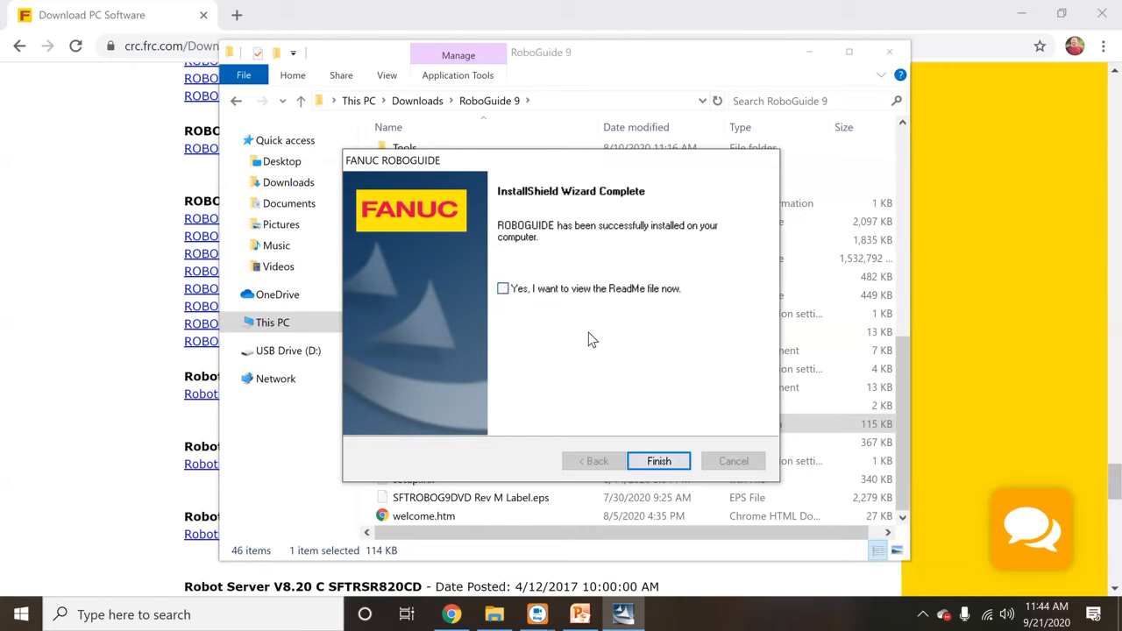
click(658, 461)
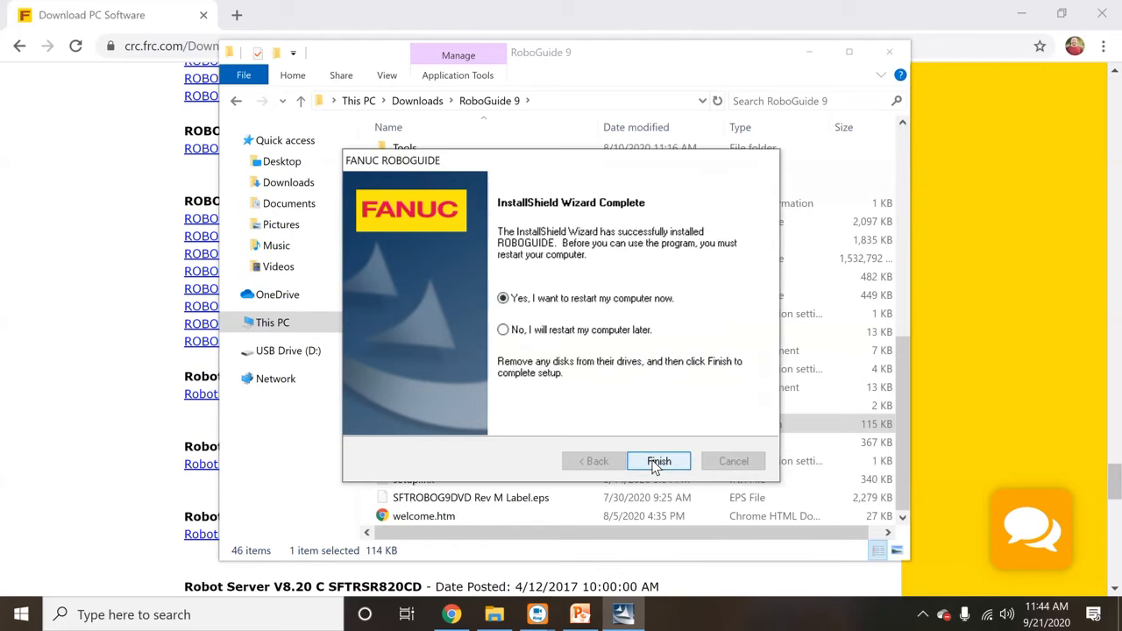
click(502, 330)
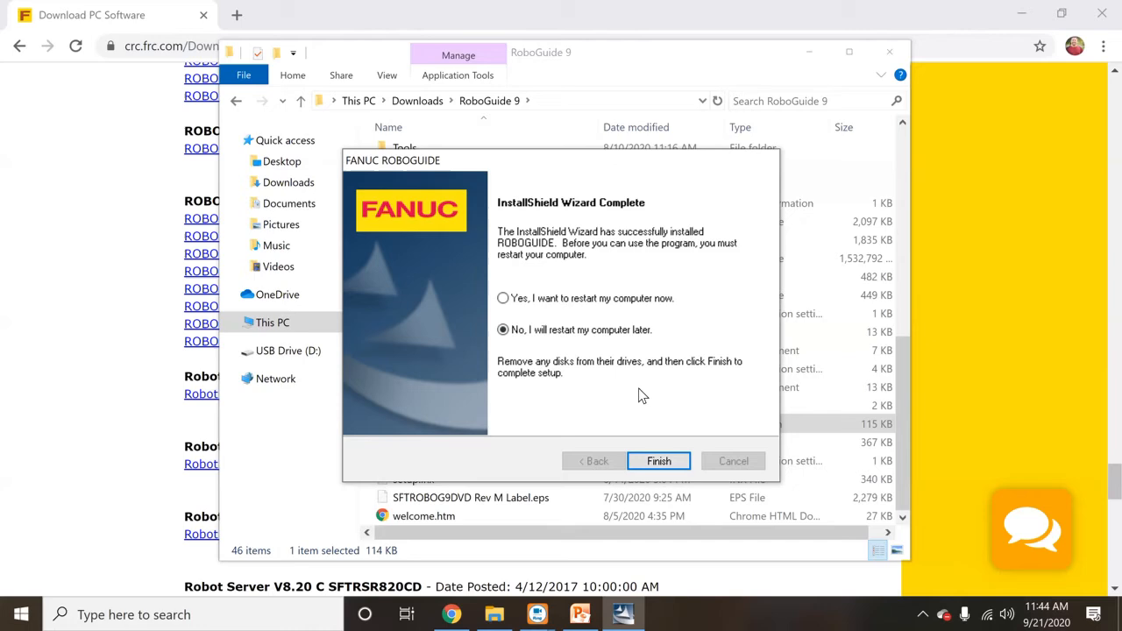
click(678, 461)
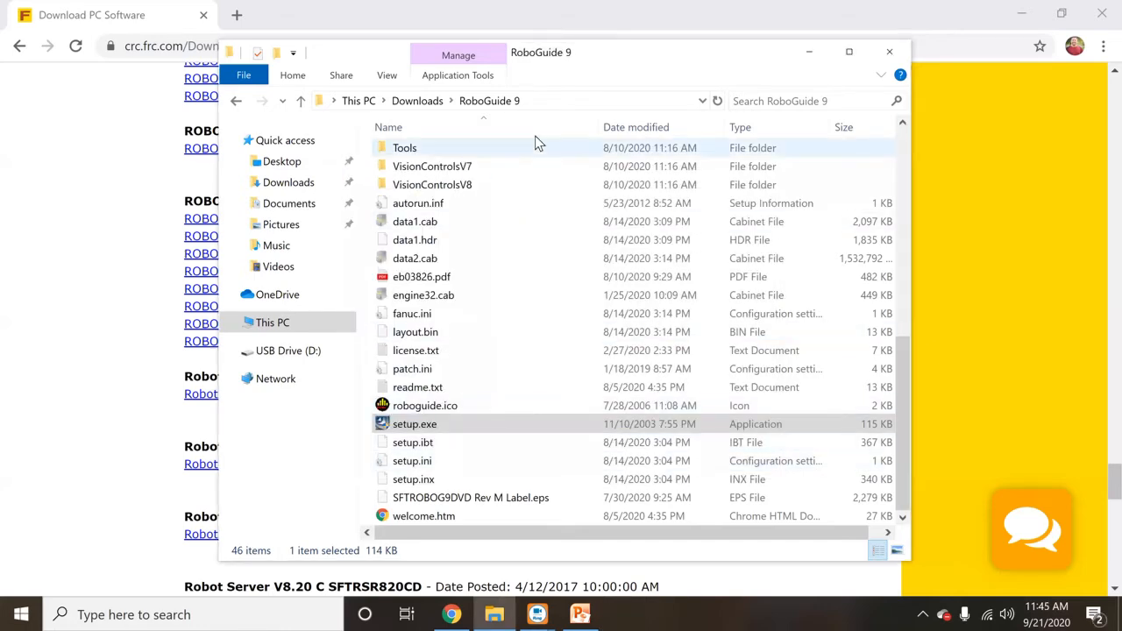
- Close the installation folder and go from CRC Home through Support / Downloads to Software Subscriptions
click(889, 52)
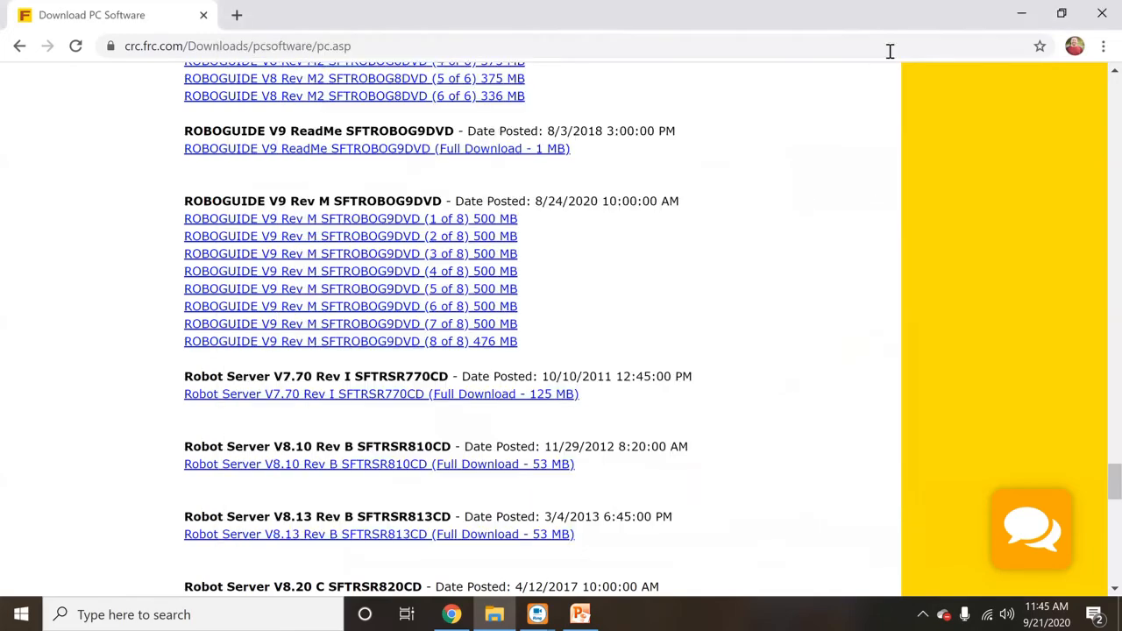
scroll(768, 213, up, 20)
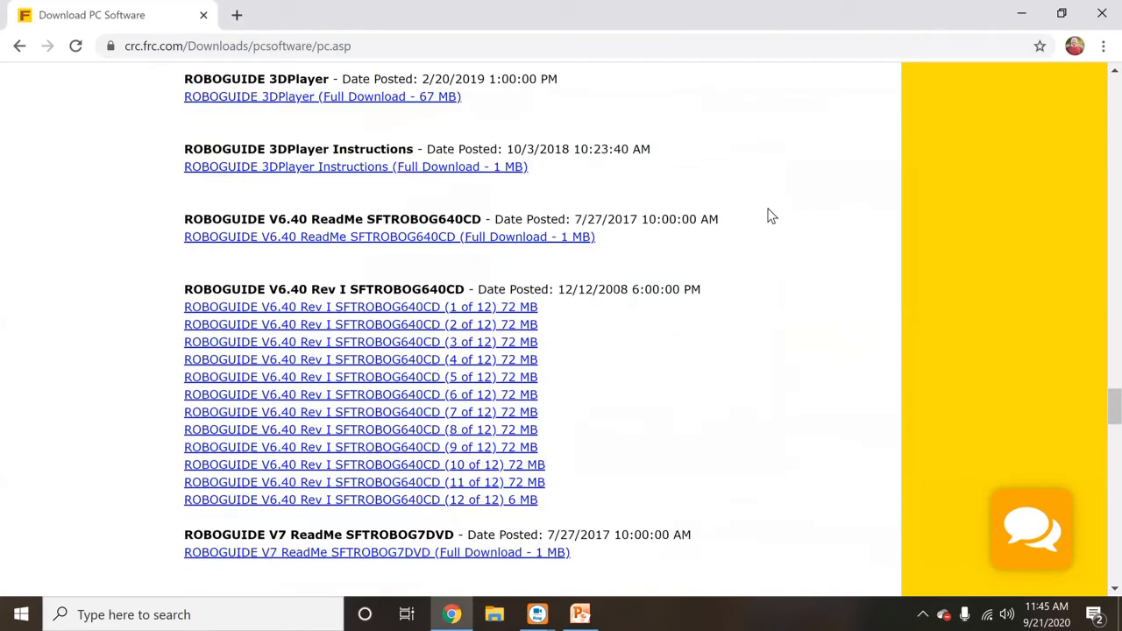
scroll(736, 215, up, 20)
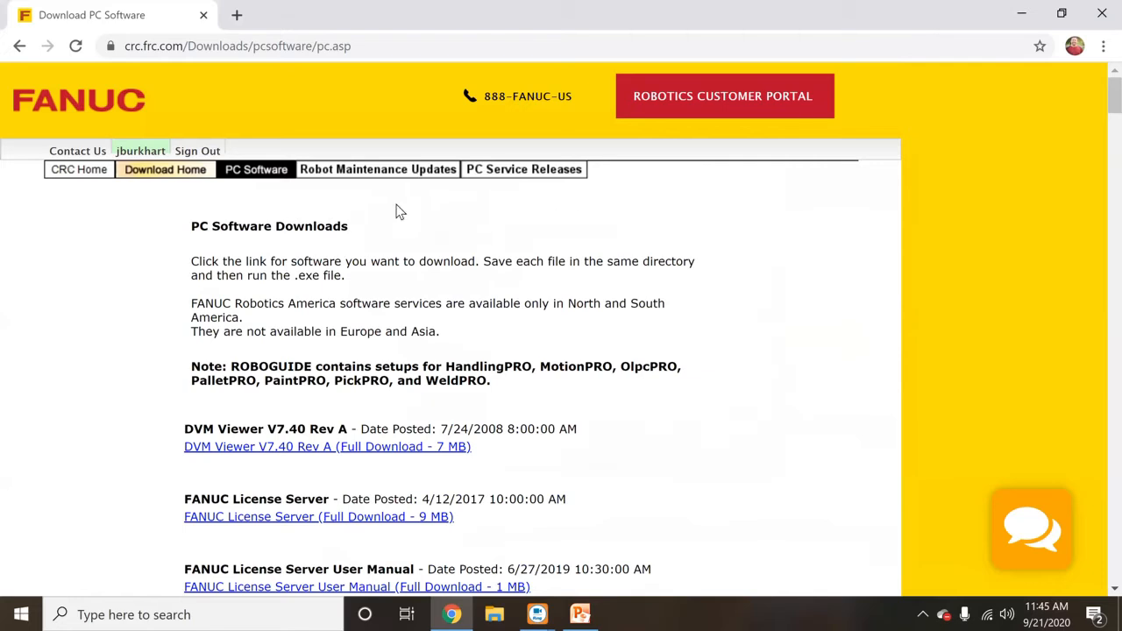
click(76, 169)
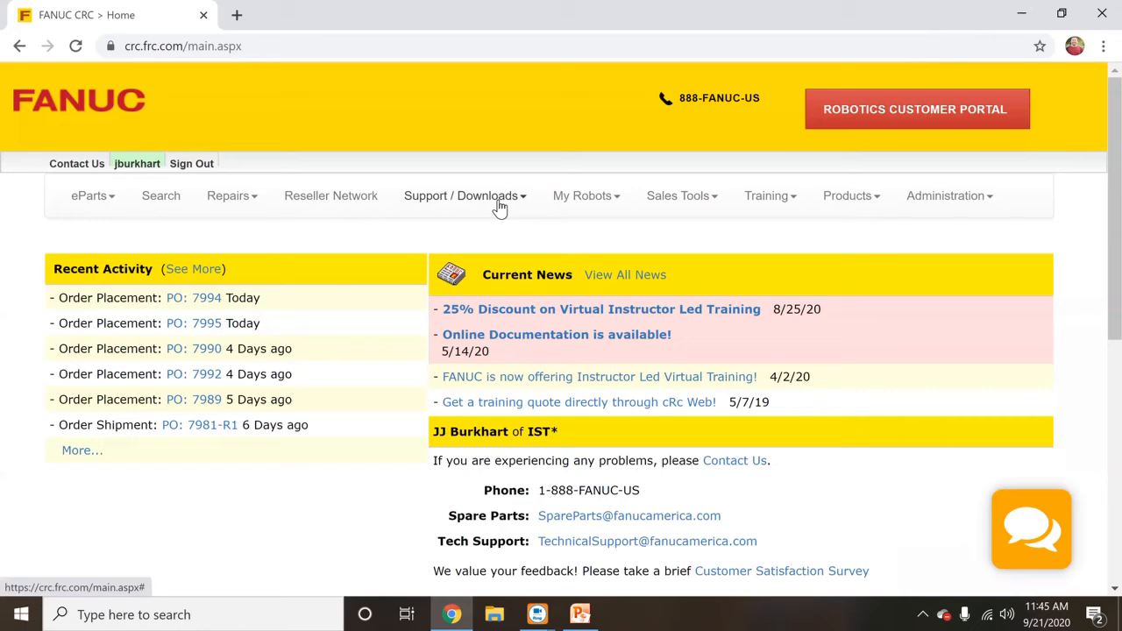
click(498, 201)
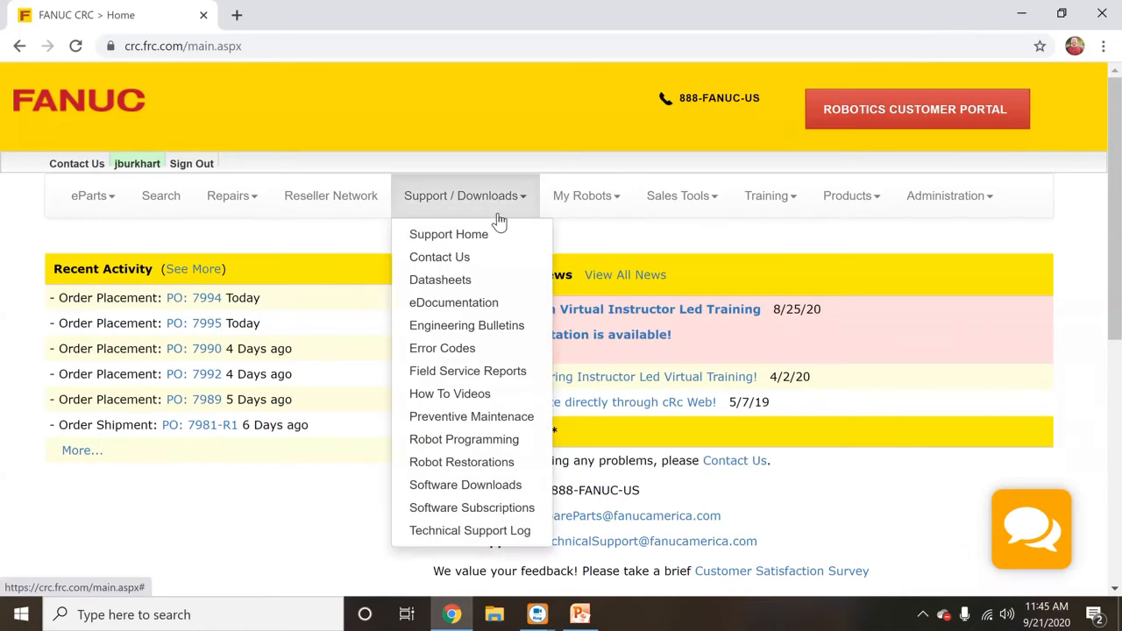
click(506, 519)
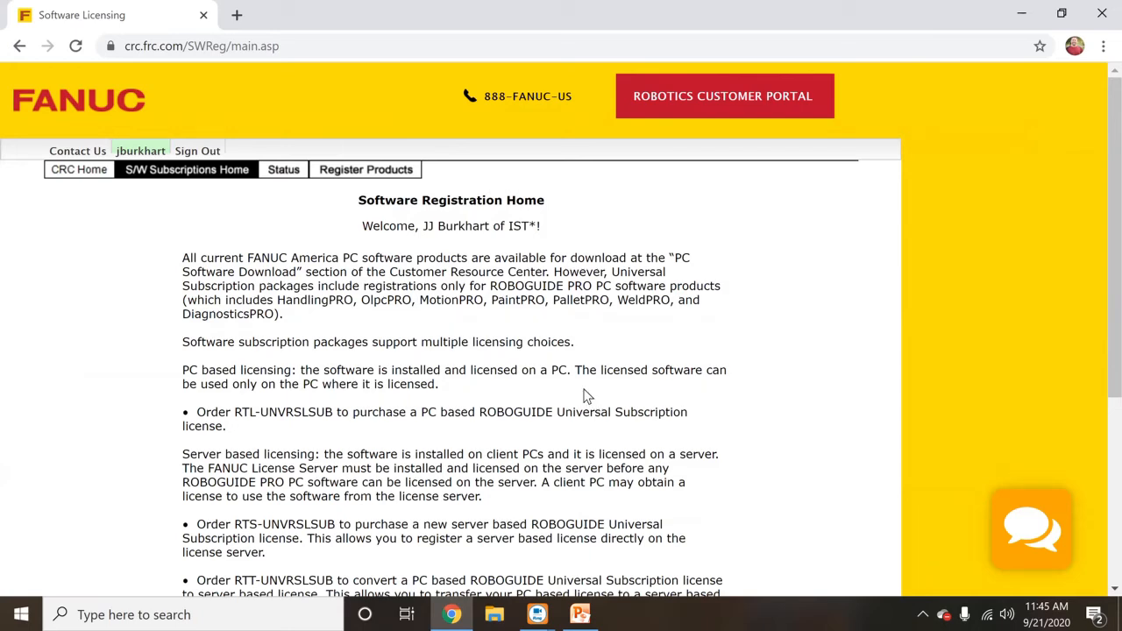
- Show the registration Status page for the first CERT PROGRAM subscription
click(286, 172)
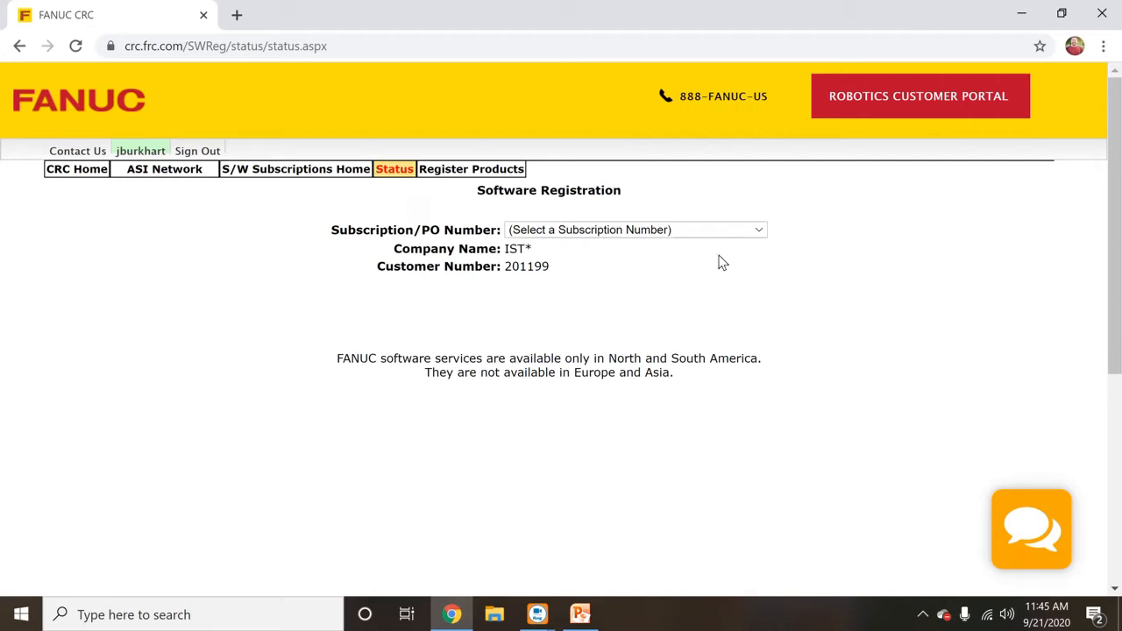
click(763, 234)
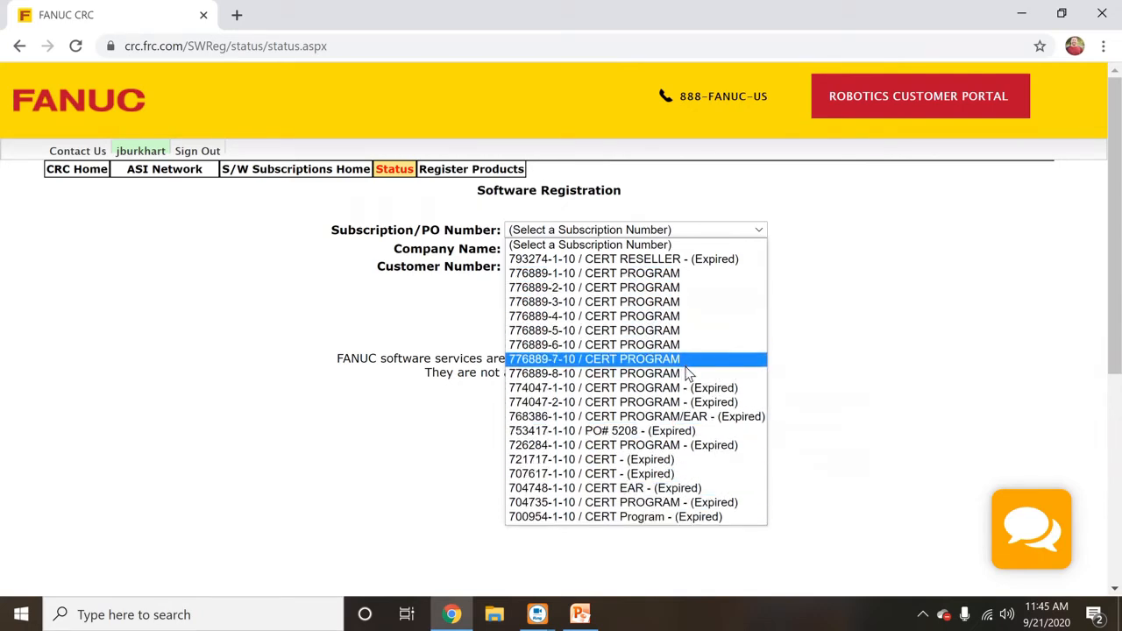
click(678, 277)
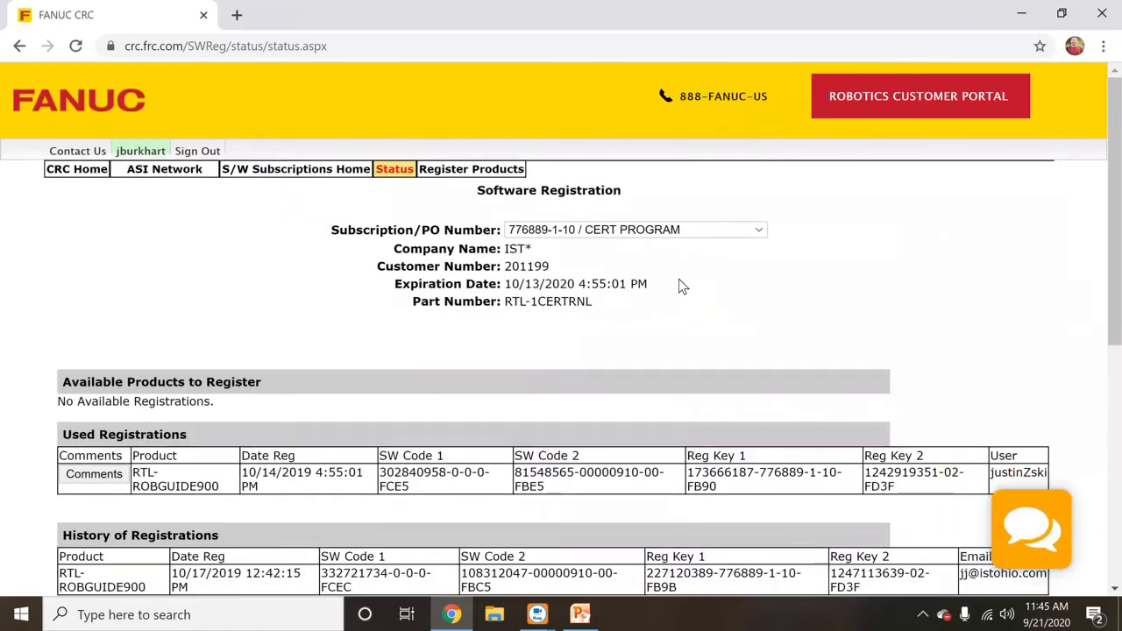
scroll(606, 366, down, 1)
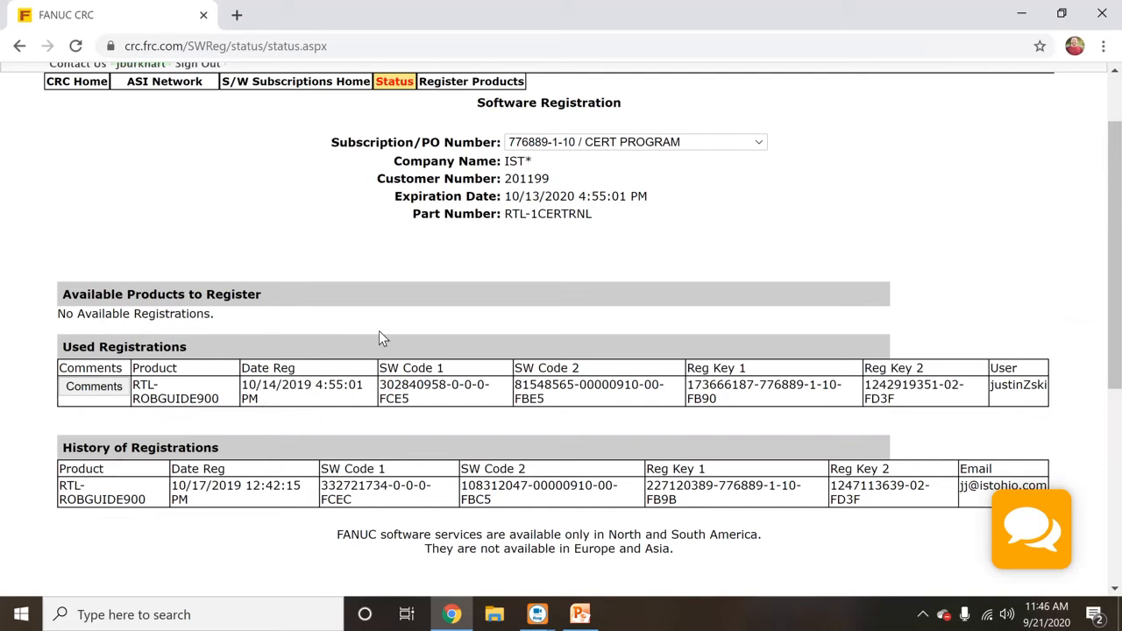
- Compare the second and third CERT PROGRAM subscriptions, then bring up the Register Products form
click(758, 143)
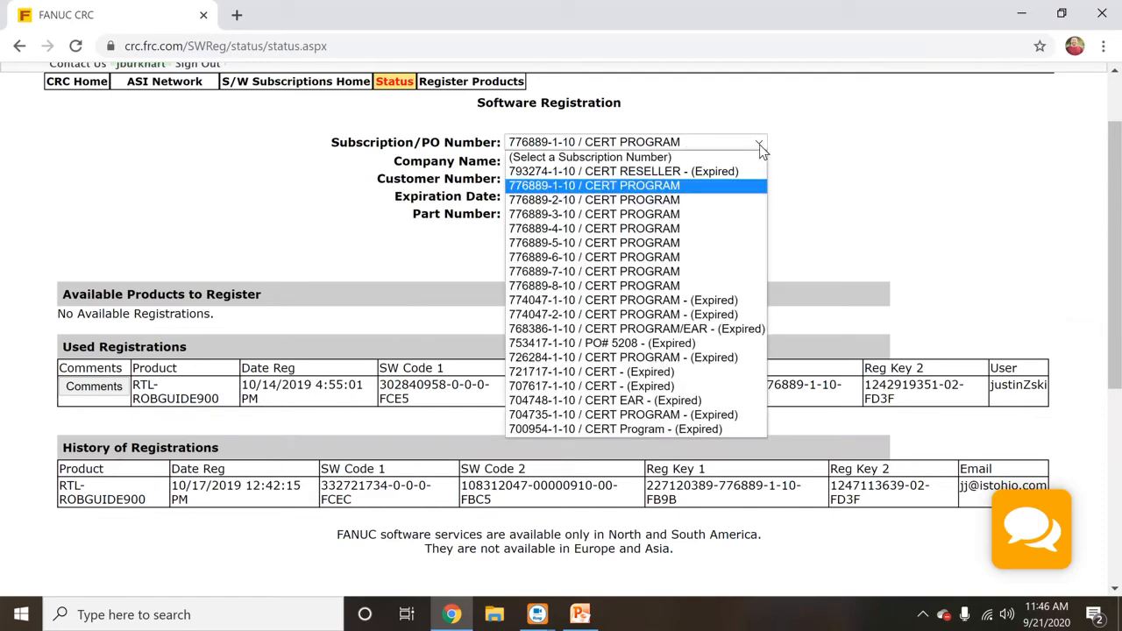
click(731, 201)
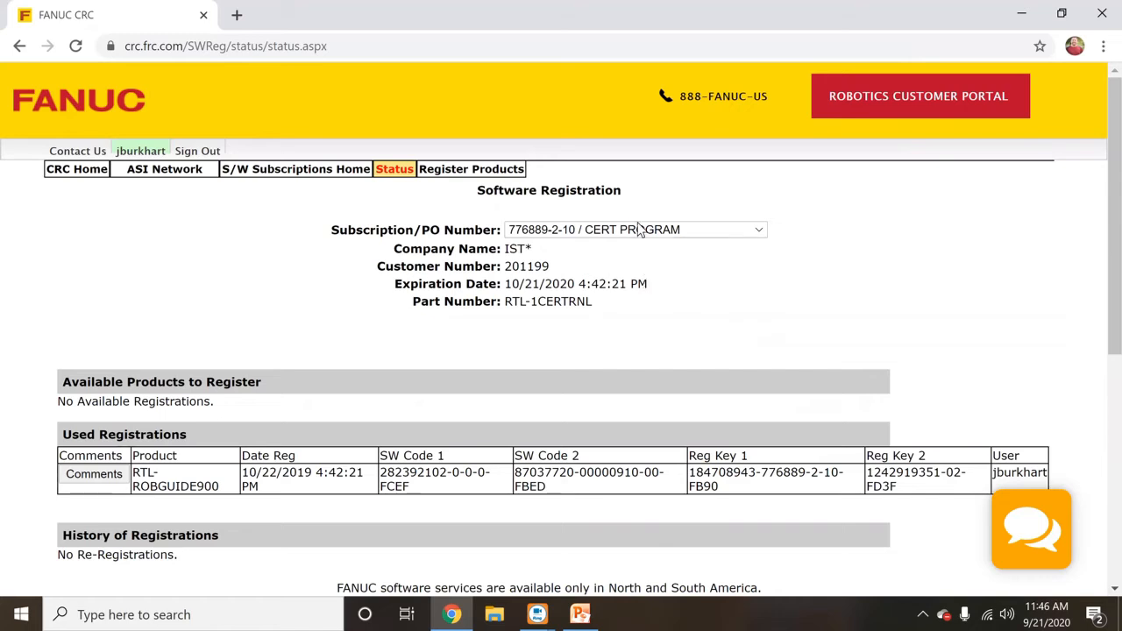
click(756, 229)
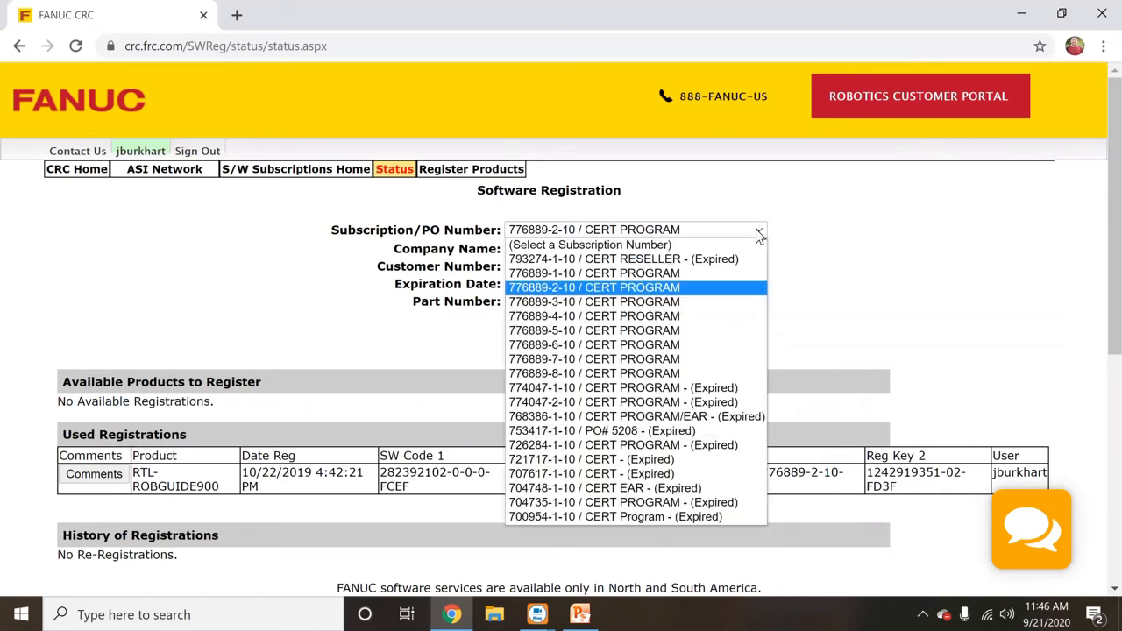
click(694, 302)
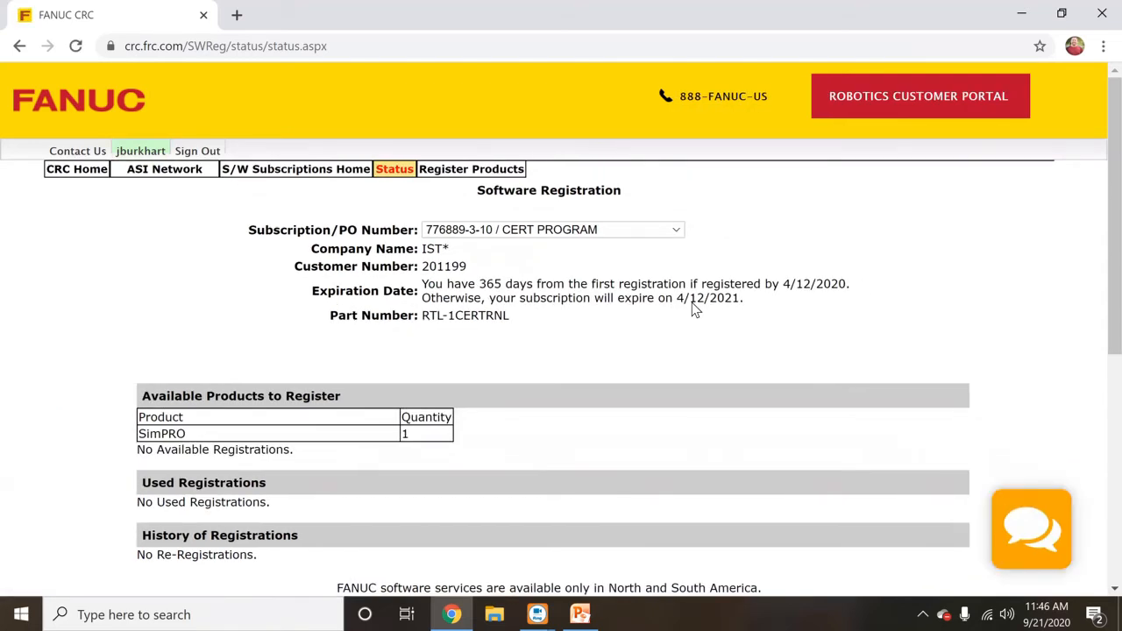
click(684, 233)
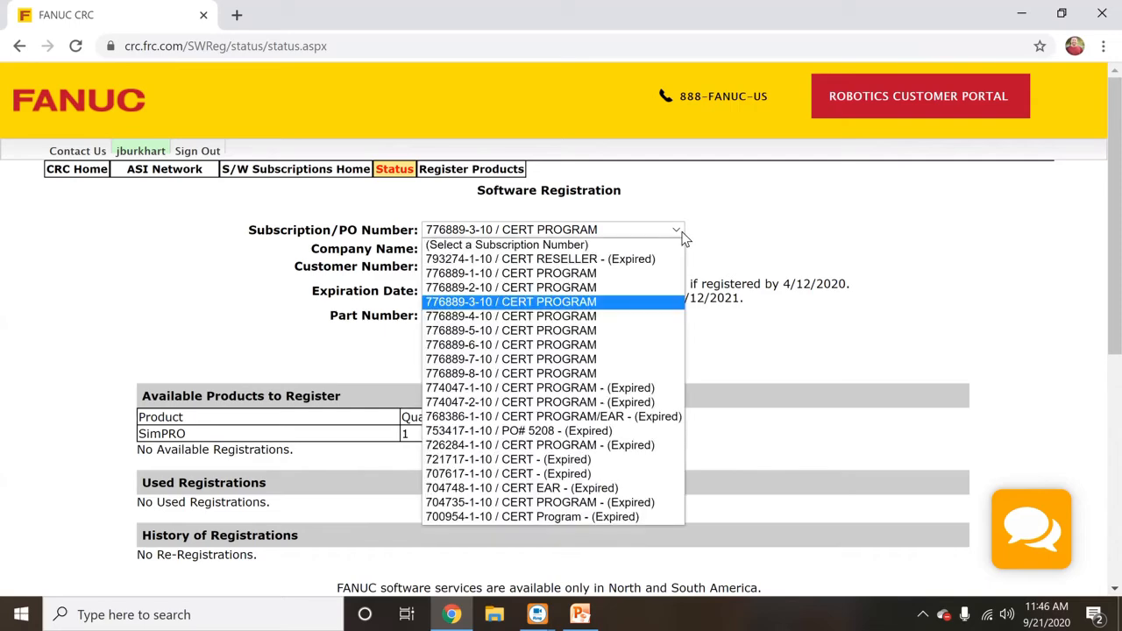
click(632, 289)
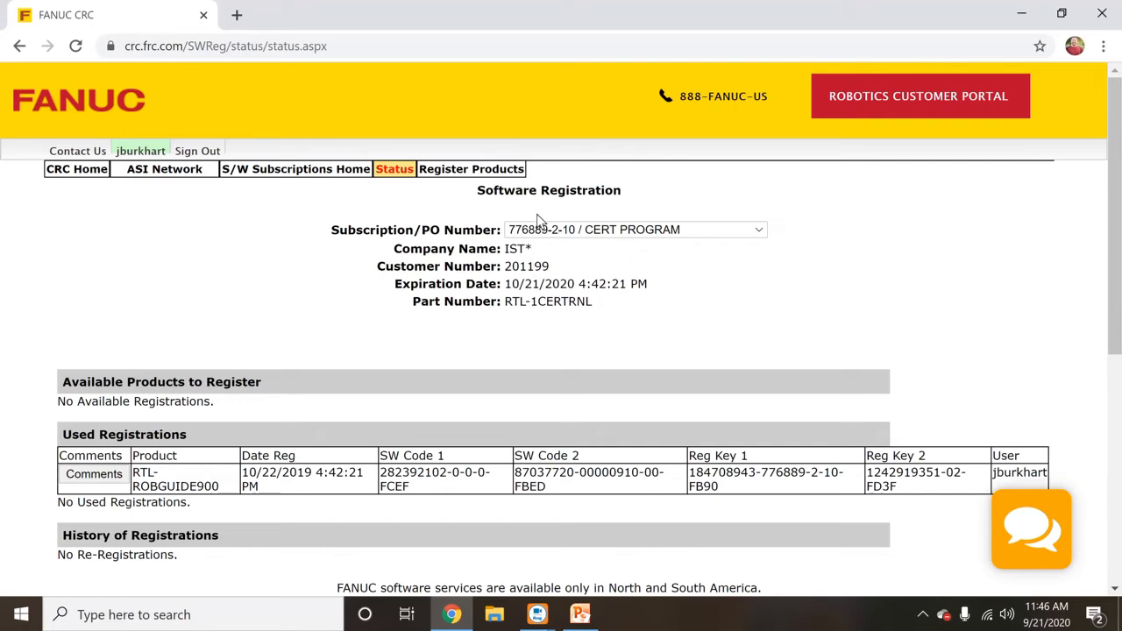
click(519, 171)
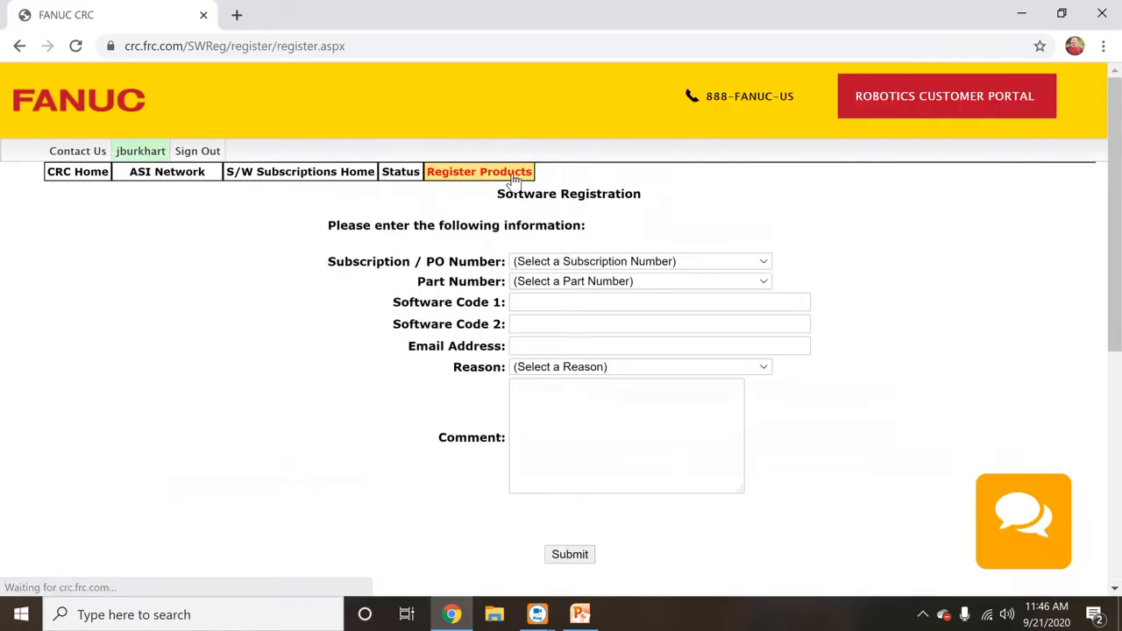
click(616, 257)
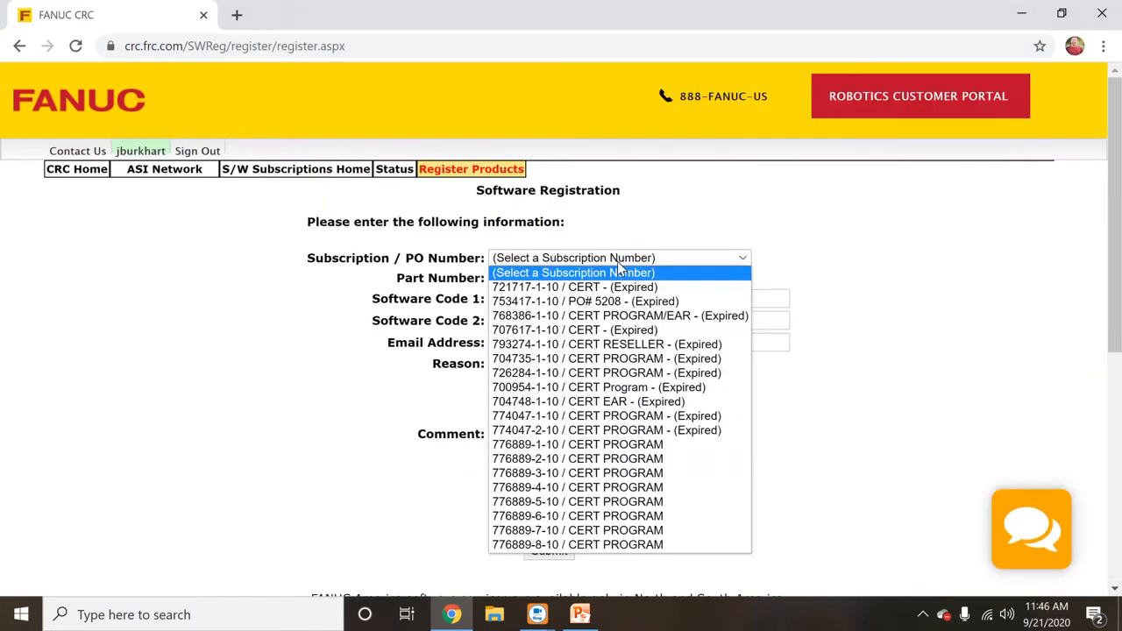
click(664, 473)
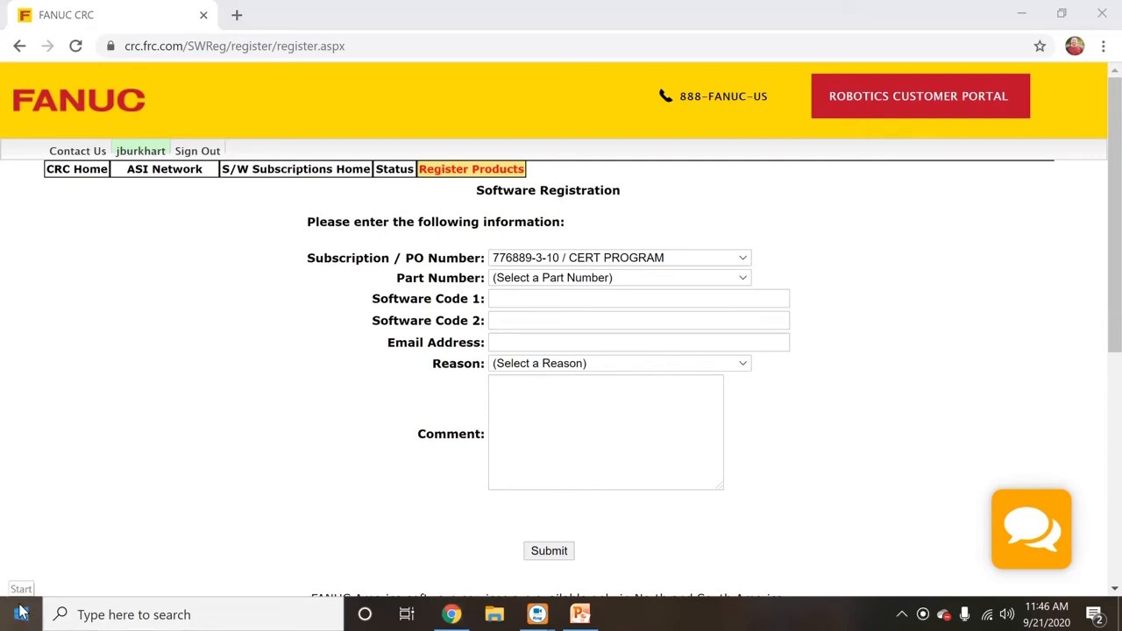
click(24, 614)
- Run License Manager as administrator from the FANUC Robotics Start menu group
click(134, 527)
scroll(140, 552, down, 2)
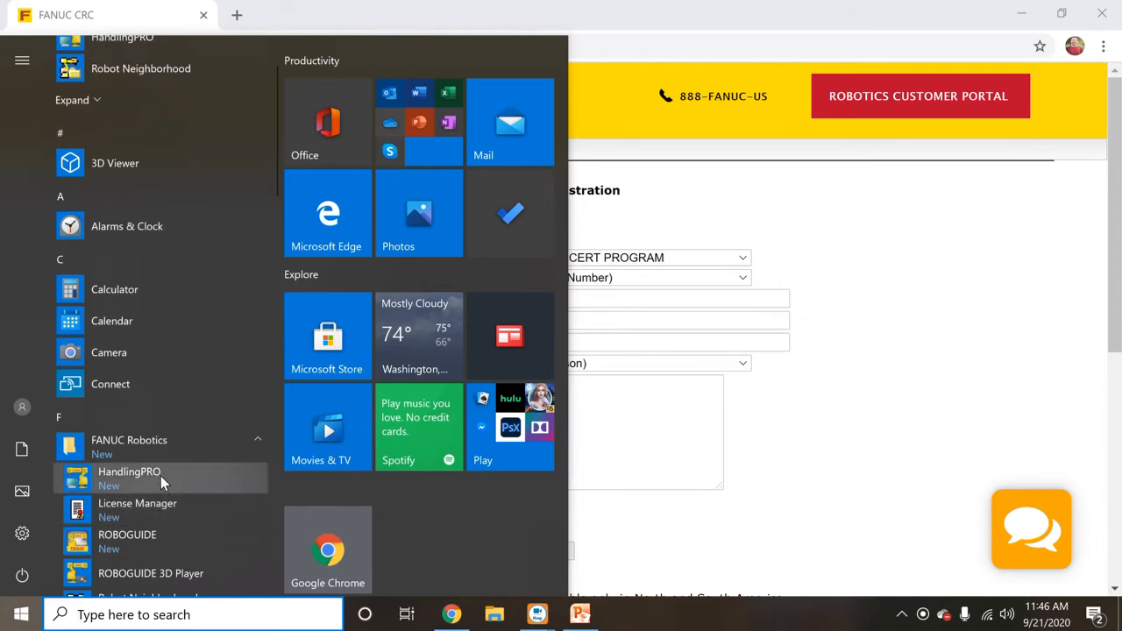
right_click(153, 502)
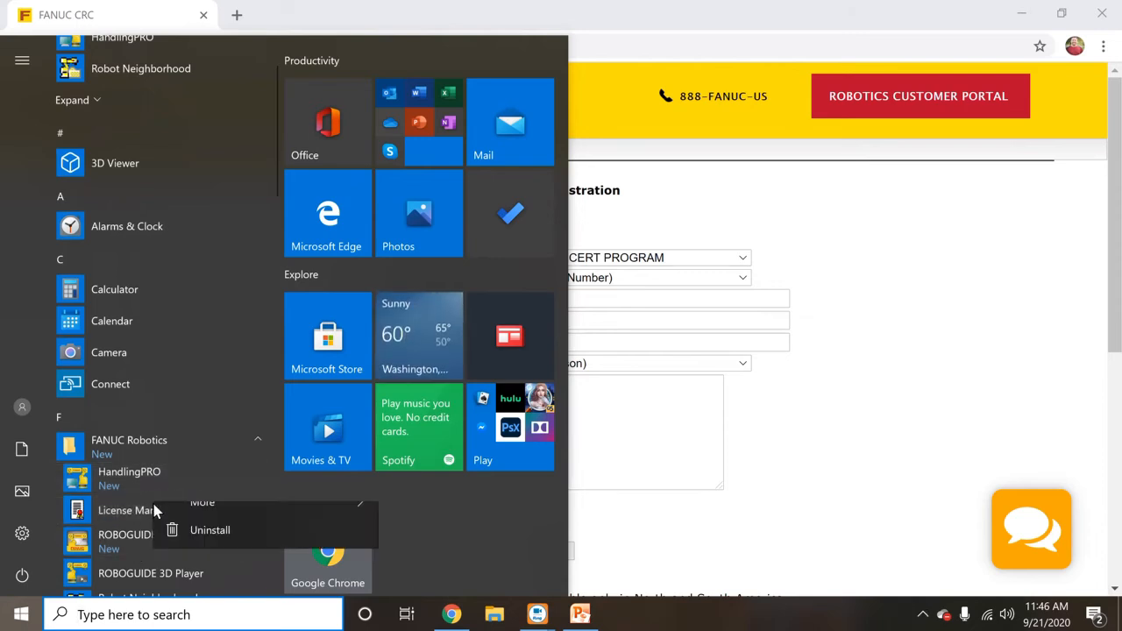
mouse_move(268, 550)
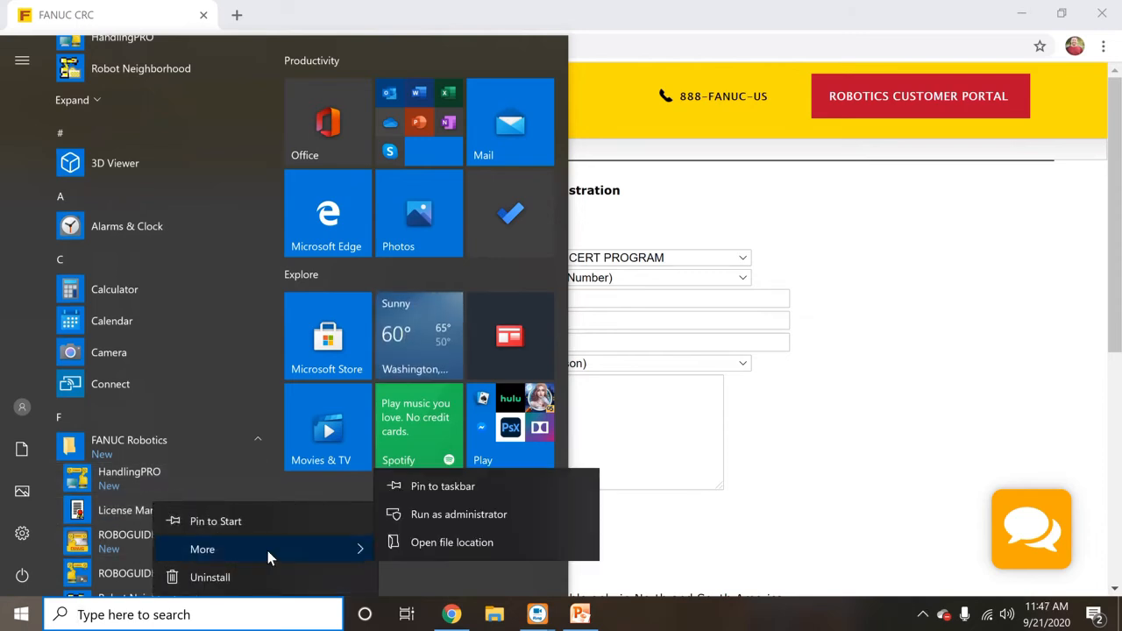
click(415, 524)
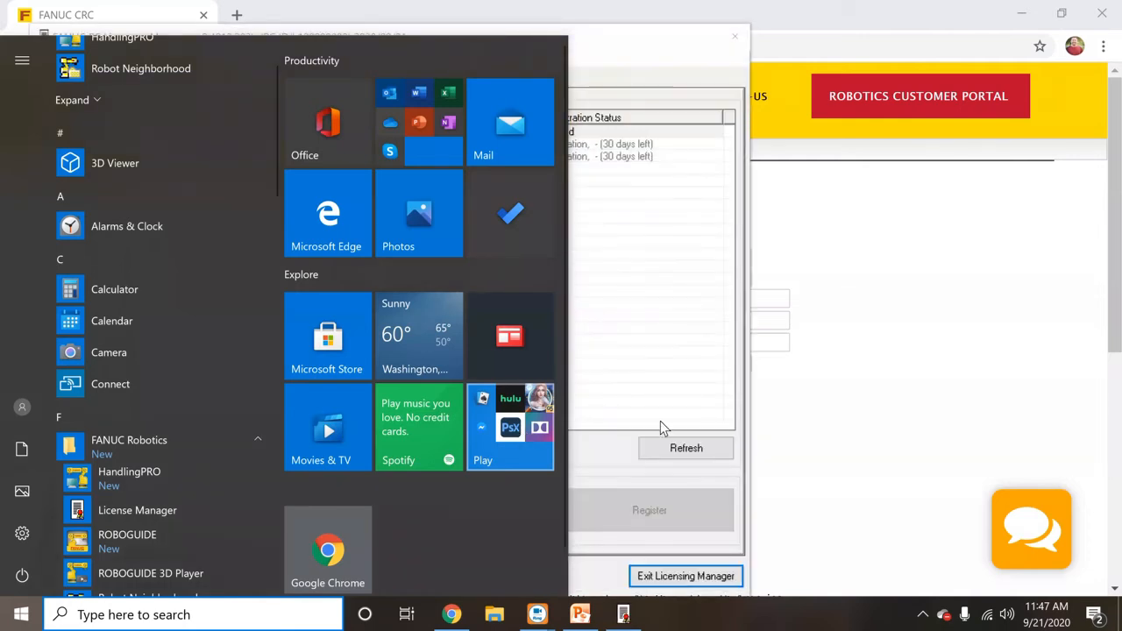
- Select the SimPRO licence to show its software codes, then return to the registration form
click(594, 402)
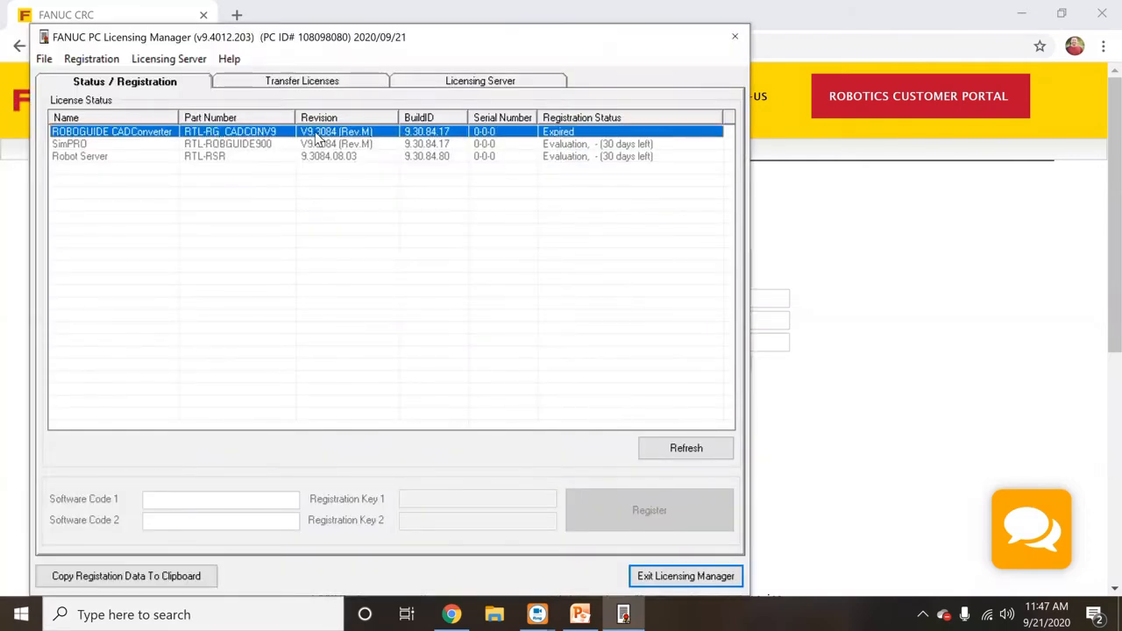
click(64, 146)
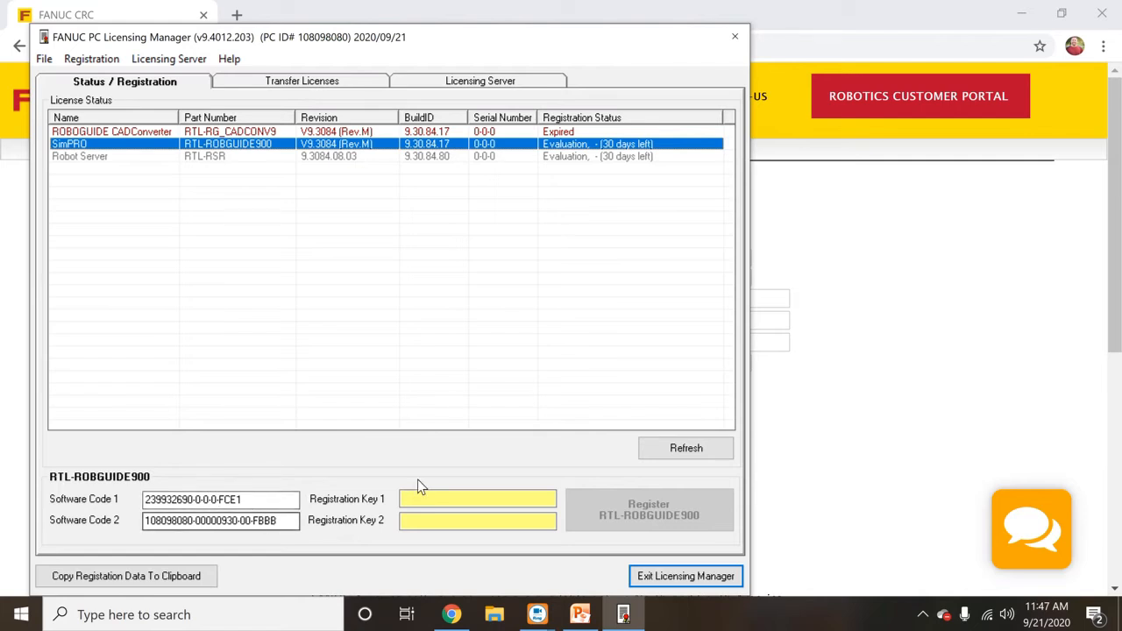
click(1002, 340)
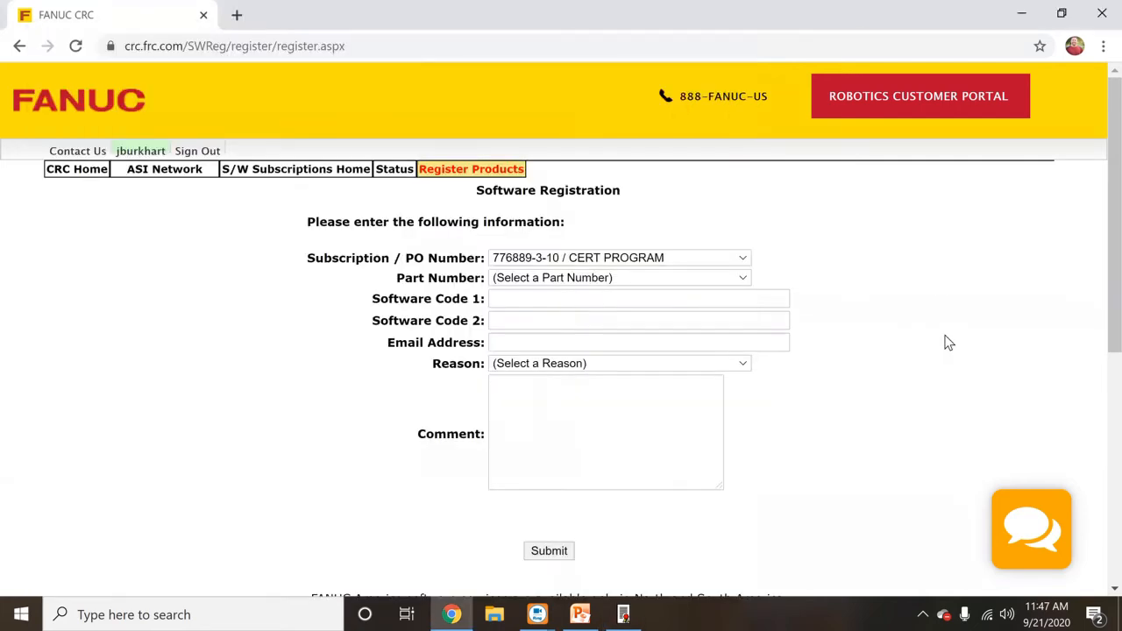
- Choose part number RTL-ROBGUIDE900 and paste Software Code 1 from the licensing manager
click(631, 279)
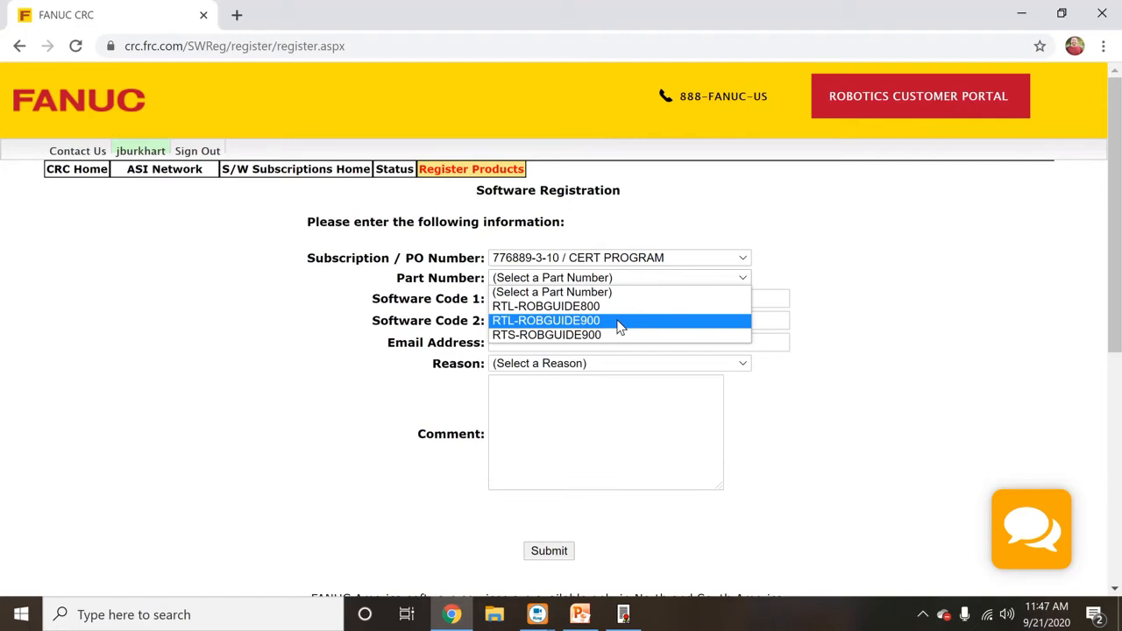
click(620, 324)
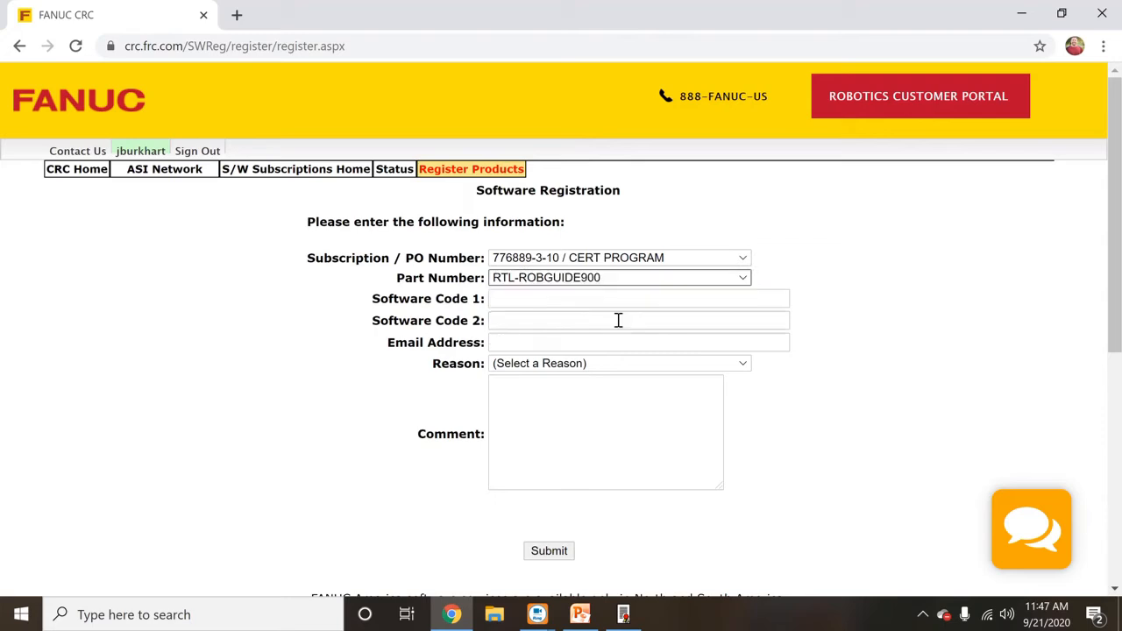
click(608, 302)
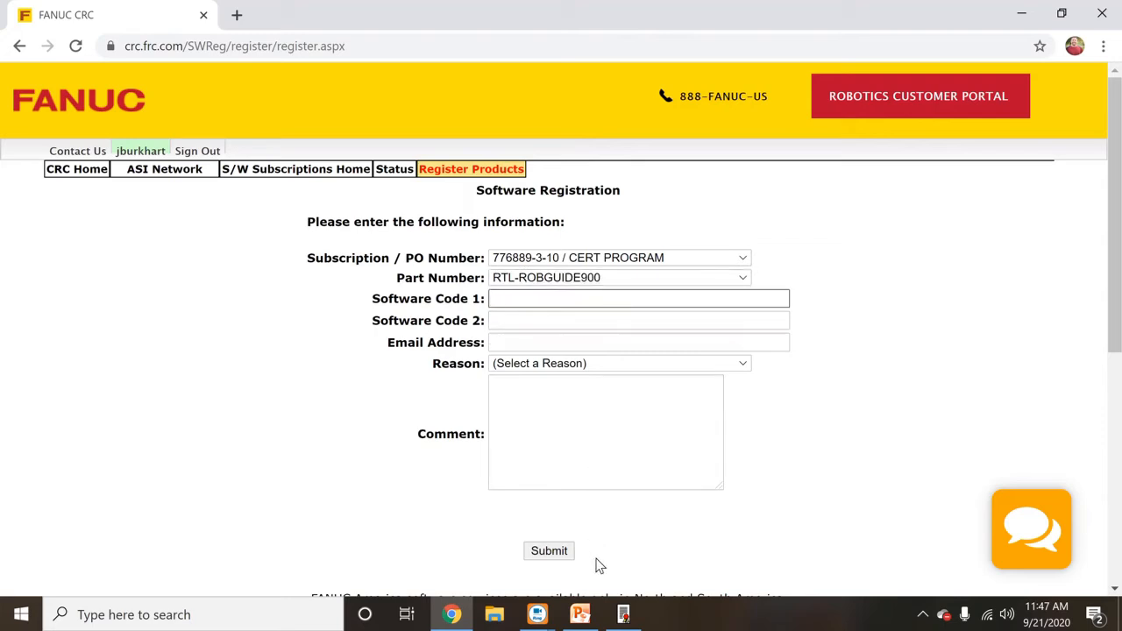
click(624, 613)
drag(250, 499, 149, 499)
right_click(148, 499)
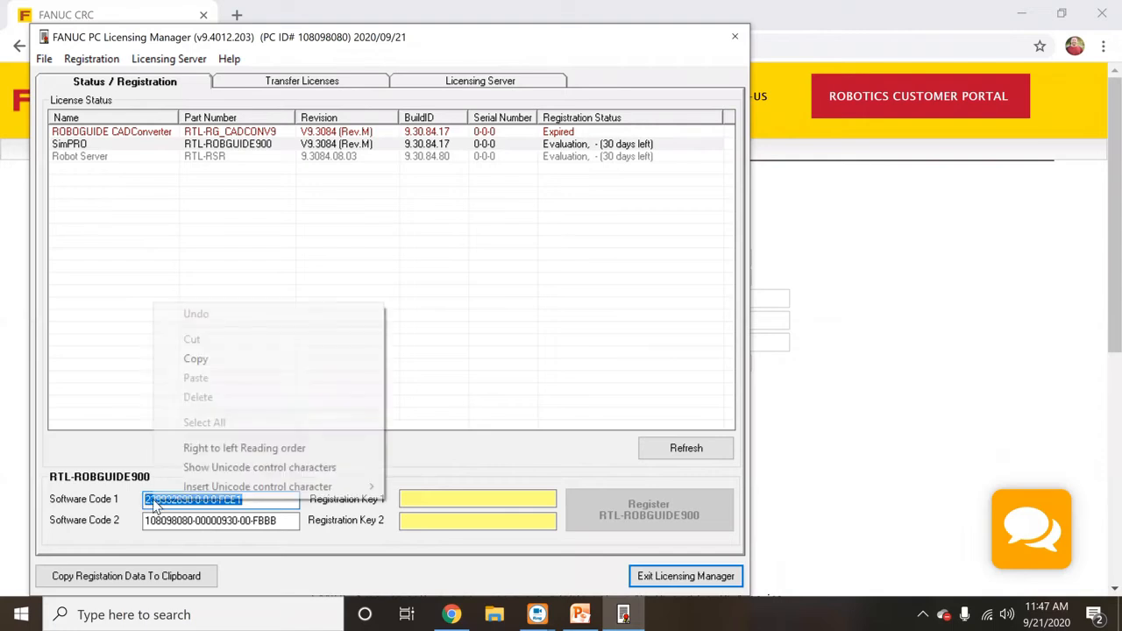
click(220, 358)
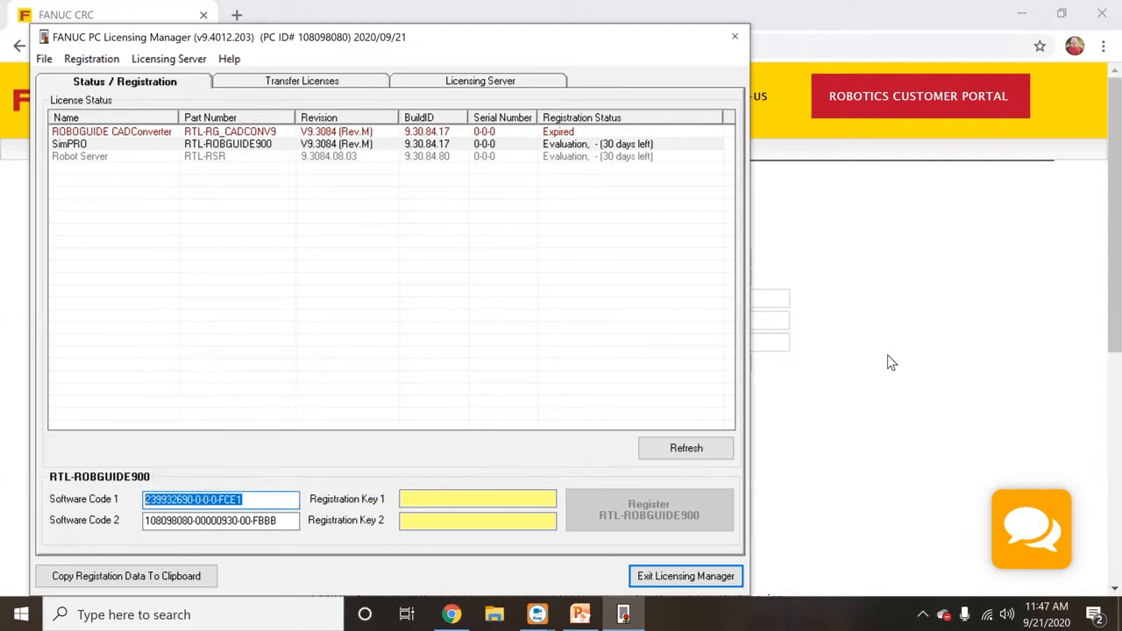
click(899, 360)
click(723, 299)
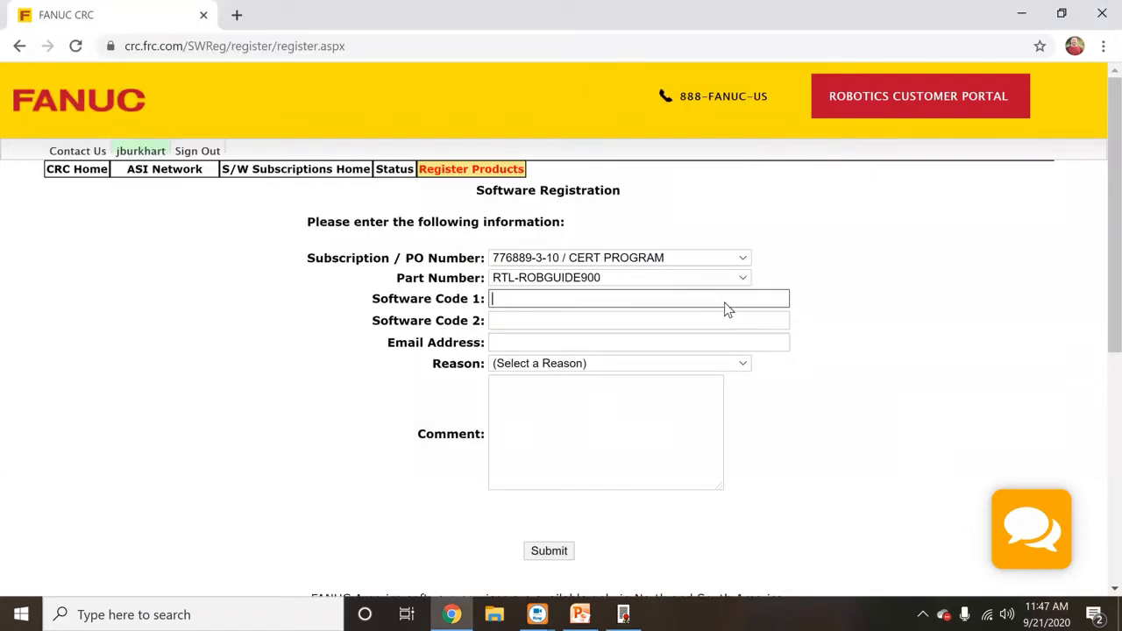
right_click(724, 302)
click(776, 440)
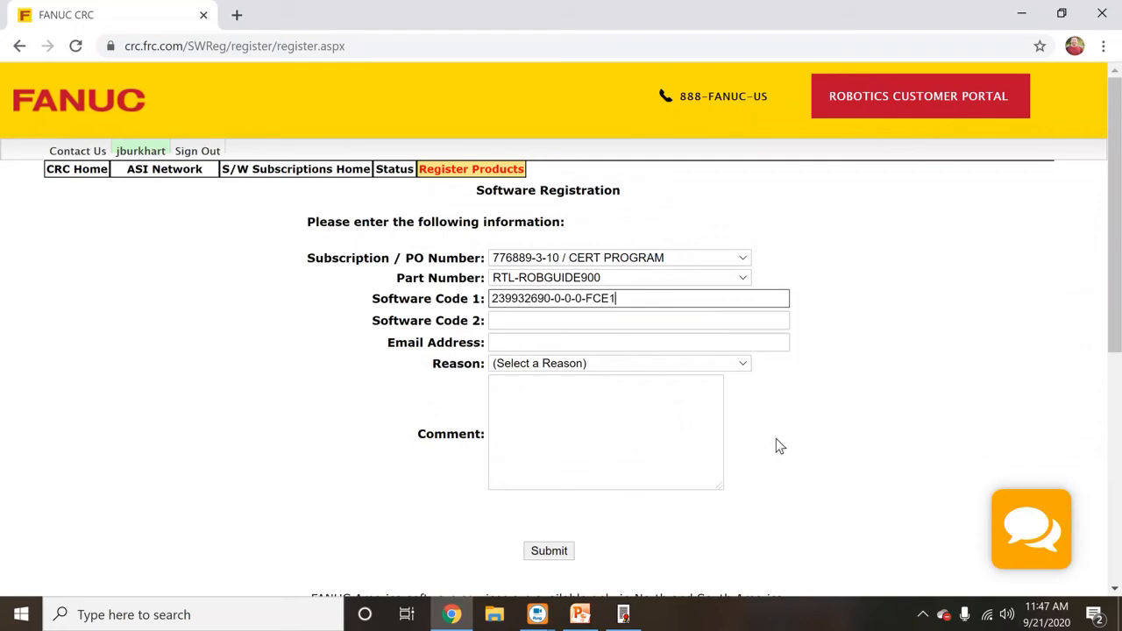
- Copy Software Code 2 from the licensing manager into the form's Software Code 2 field
click(624, 614)
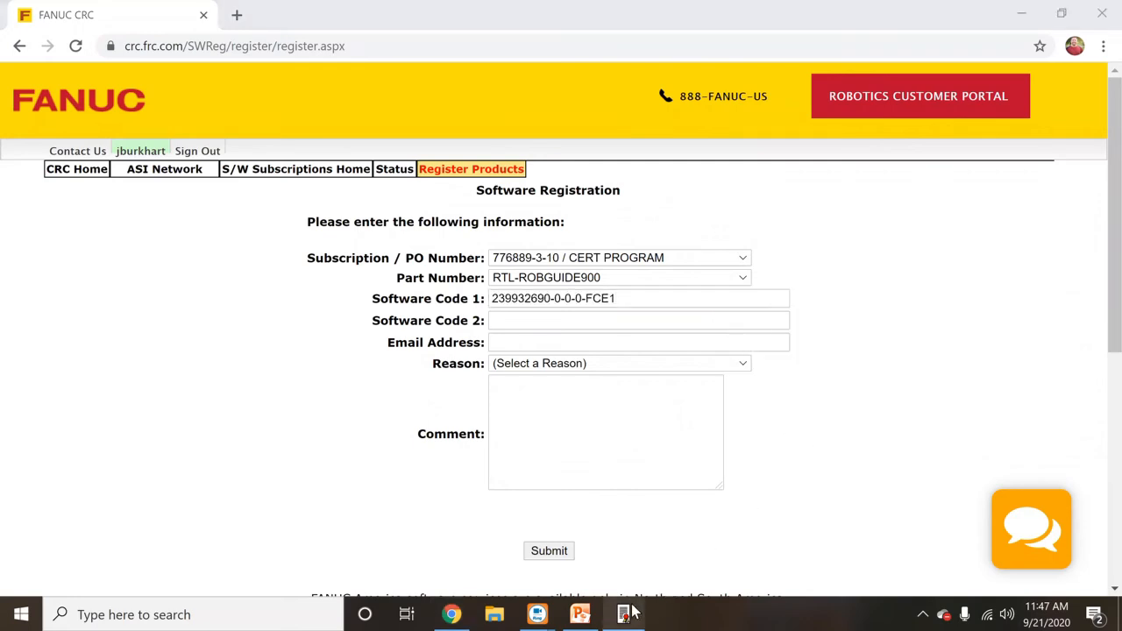
drag(288, 521, 91, 518)
right_click(152, 521)
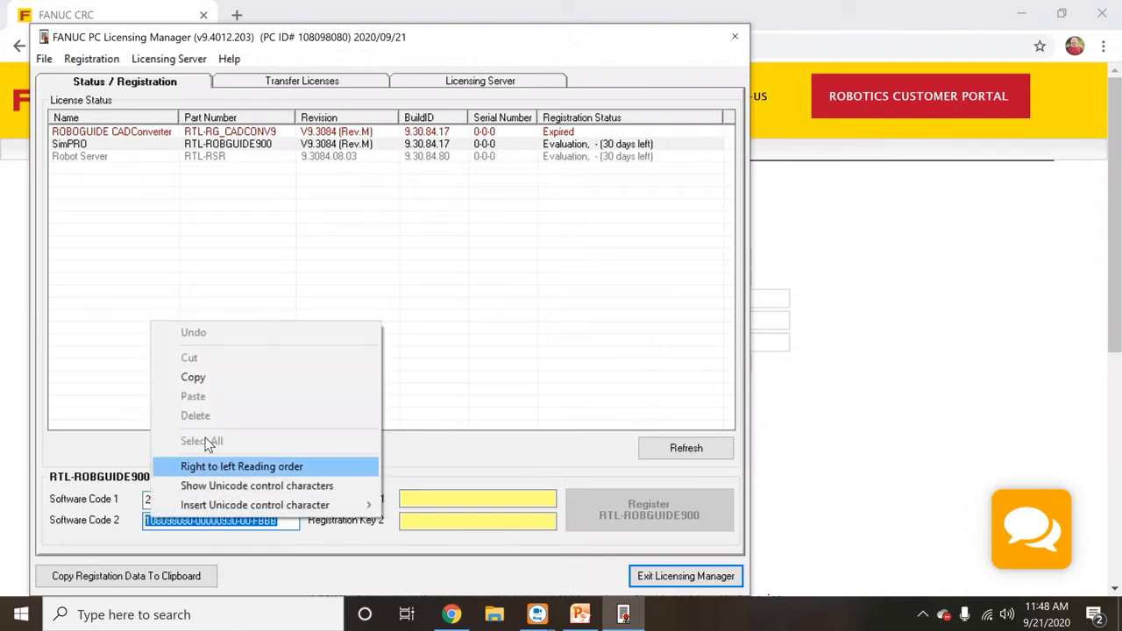
click(218, 378)
click(851, 388)
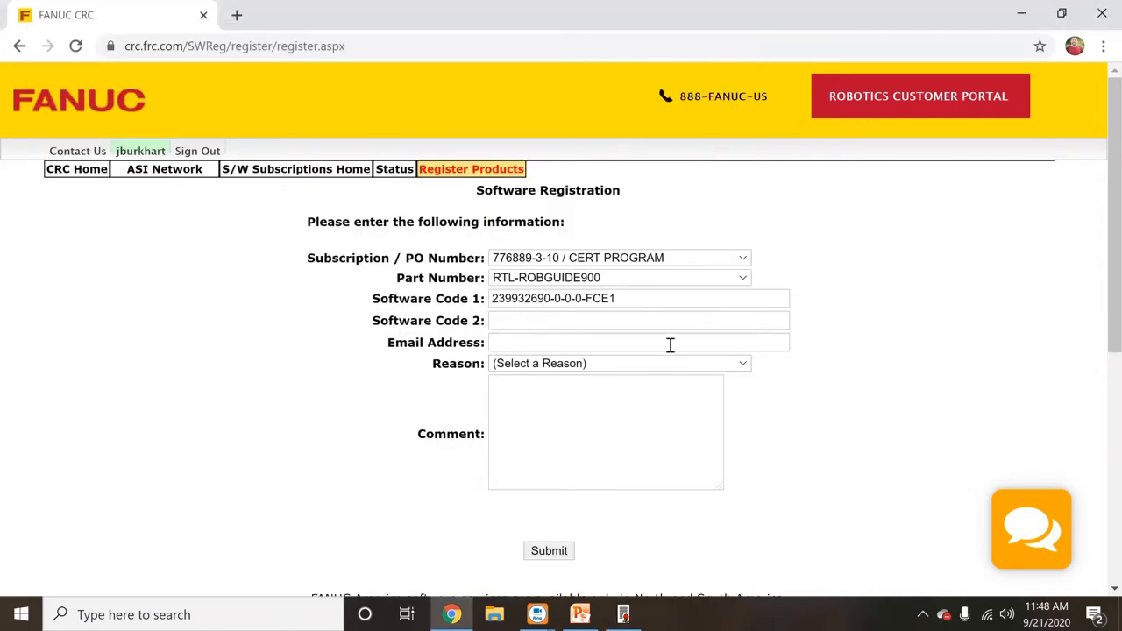
click(668, 321)
right_click(668, 321)
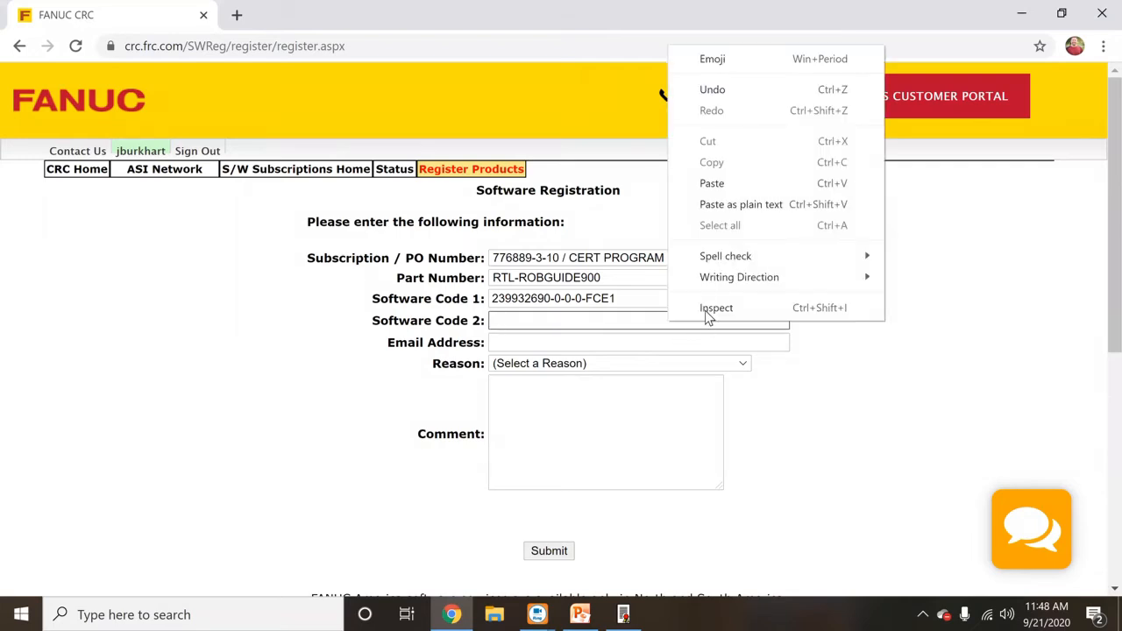
click(745, 183)
- Enter the contact e-mail address and submit the registration form
click(593, 341)
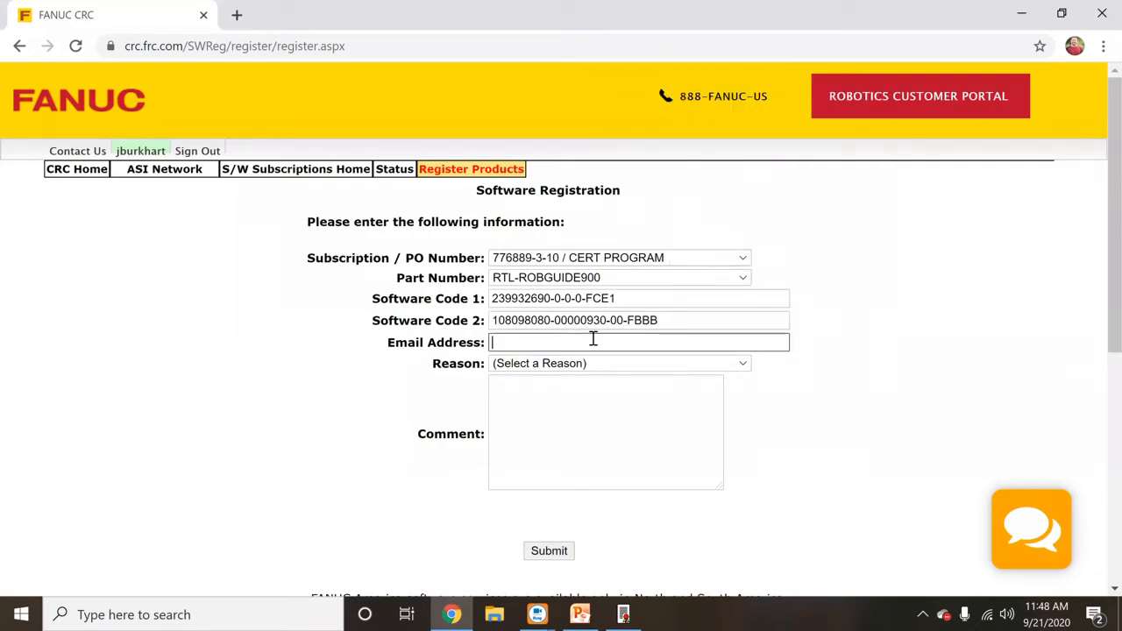
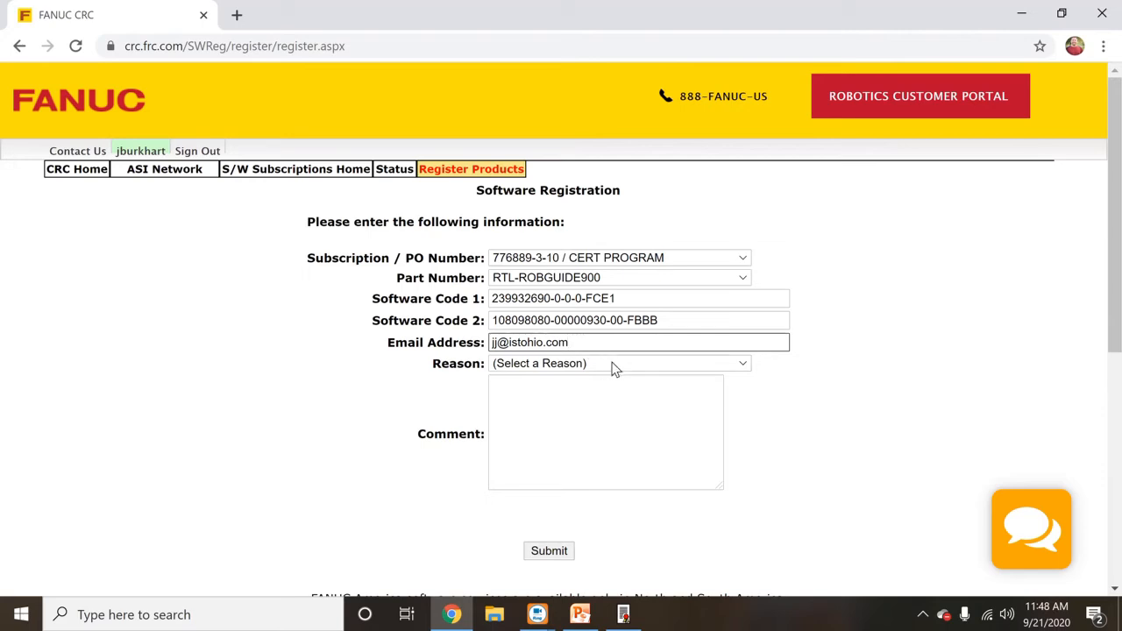
click(550, 550)
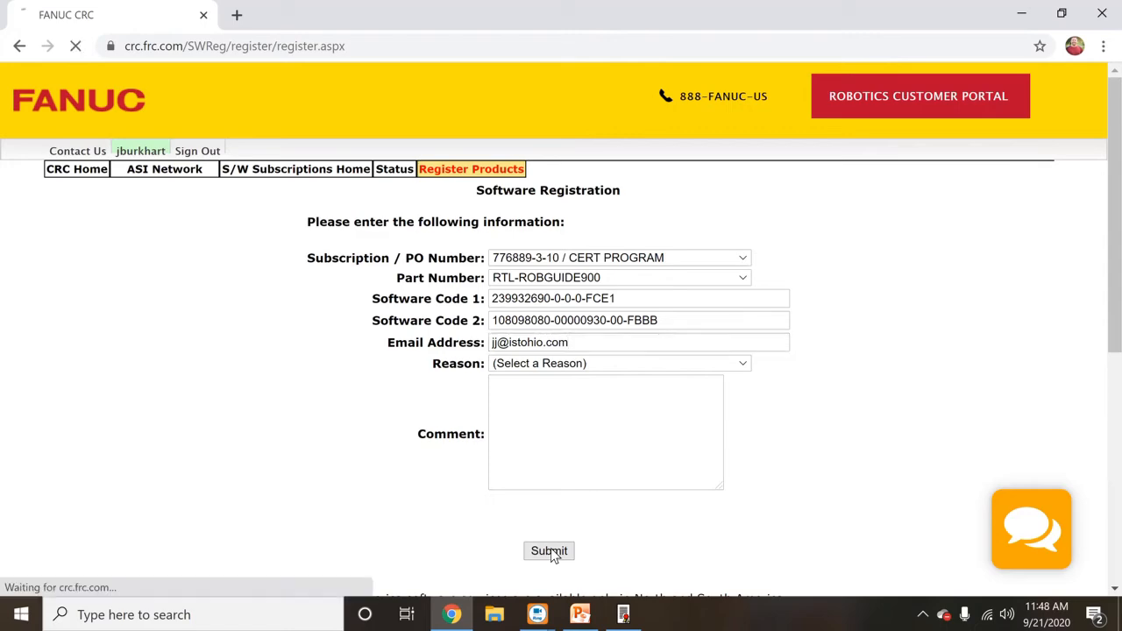
- Accept the licence agreement so the ROBOGUIDE V9 PC registration keys are issued
scroll(558, 503, down, 1)
scroll(672, 529, down, 3)
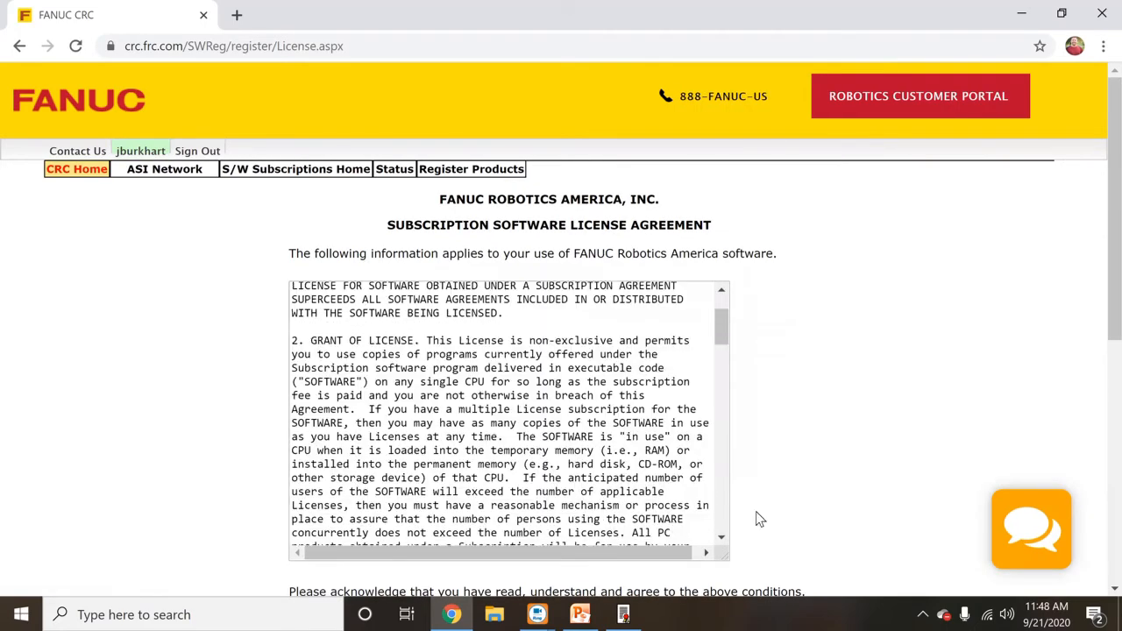
scroll(841, 481, down, 1)
click(525, 558)
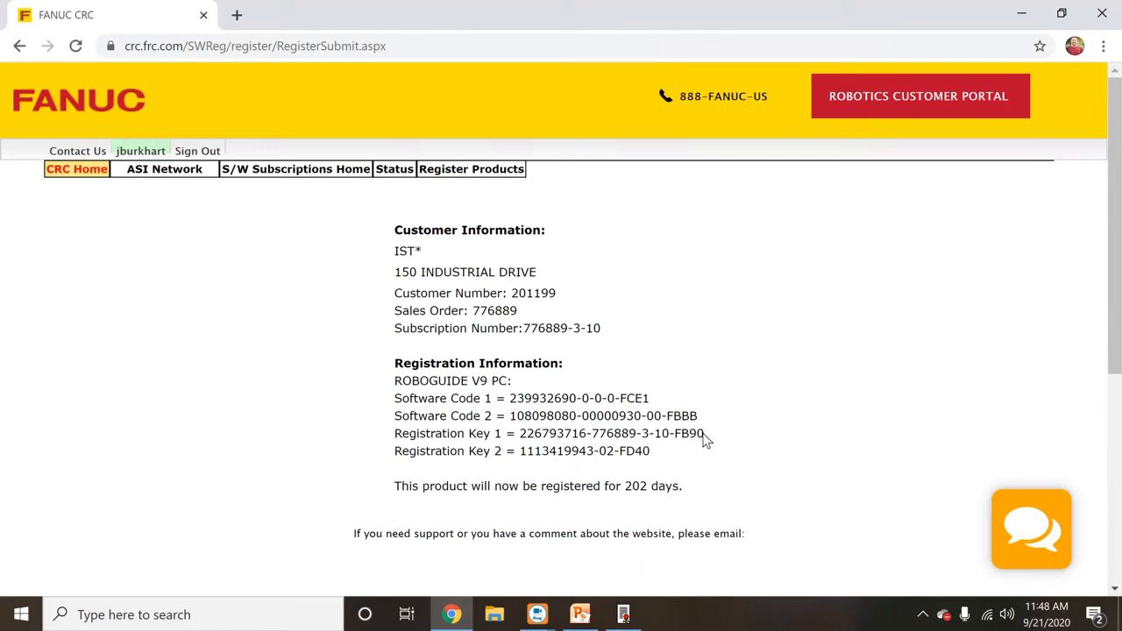
- Copy Registration Key 1 and place the caret in the licensing manager's Registration Key 1 field
drag(703, 435, 521, 437)
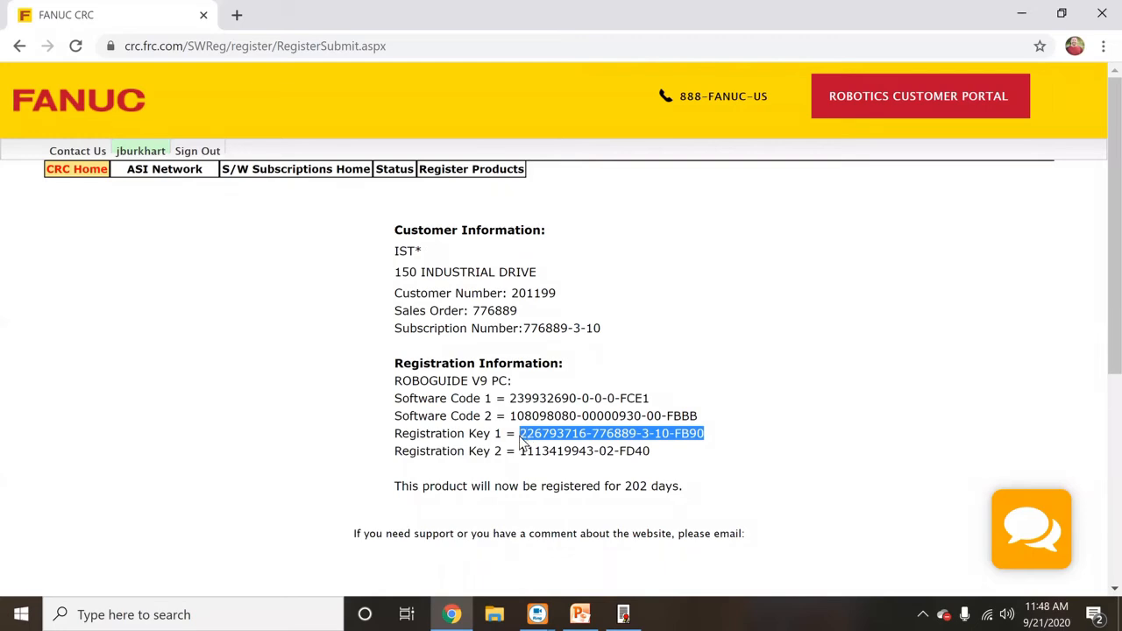
right_click(526, 433)
click(552, 445)
click(631, 613)
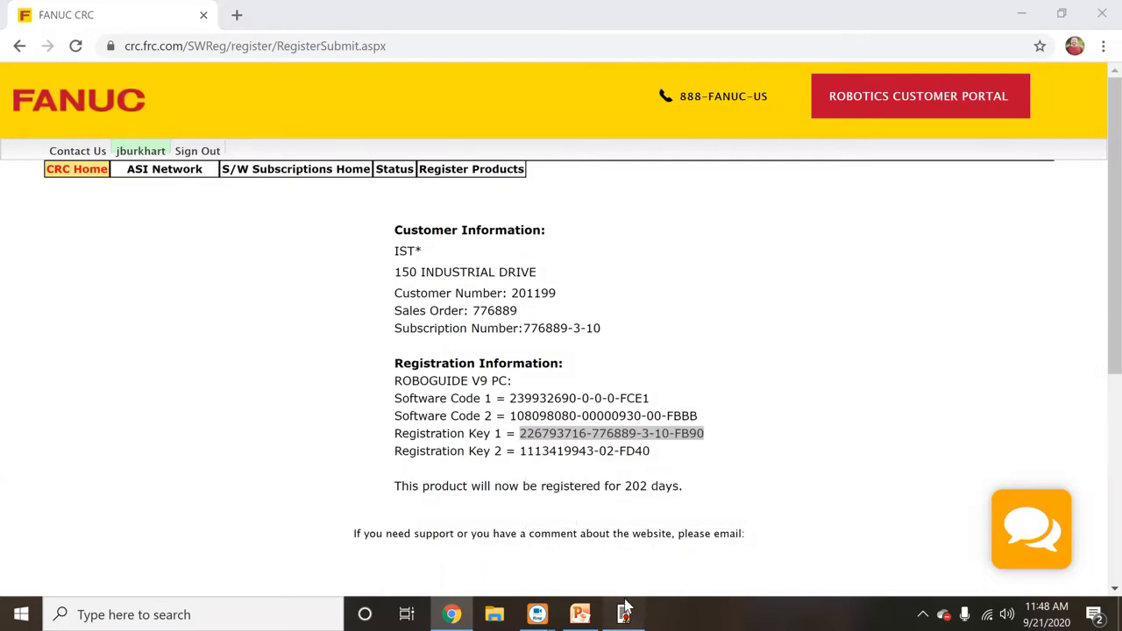
click(479, 499)
- Paste Registration Keys 1 and 2 from the CRC page into the licensing manager
right_click(479, 499)
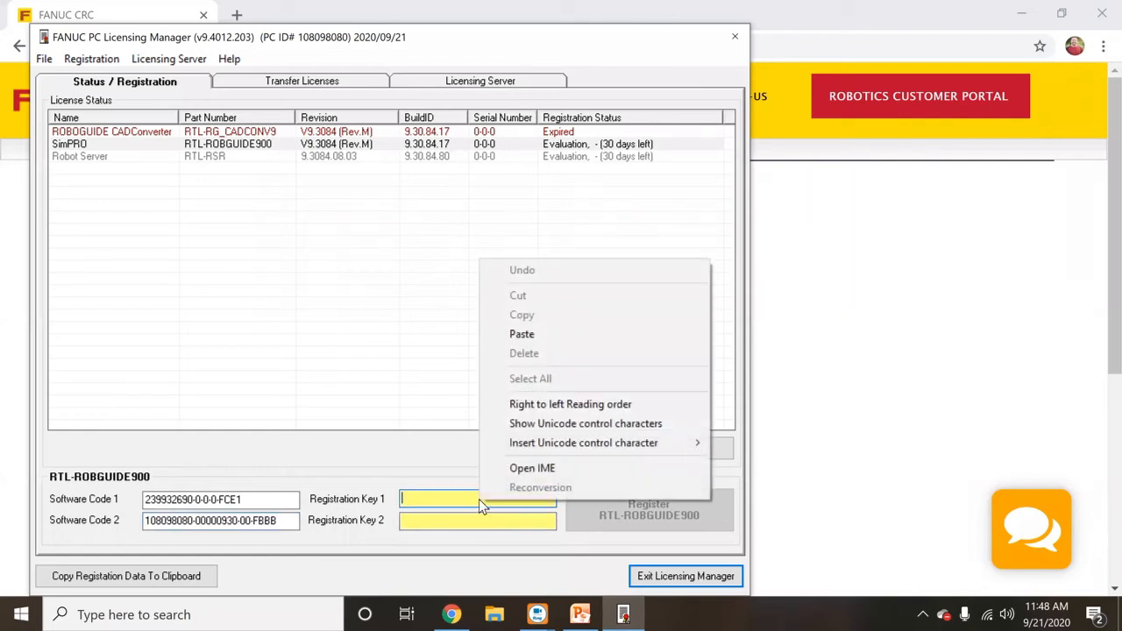
click(544, 340)
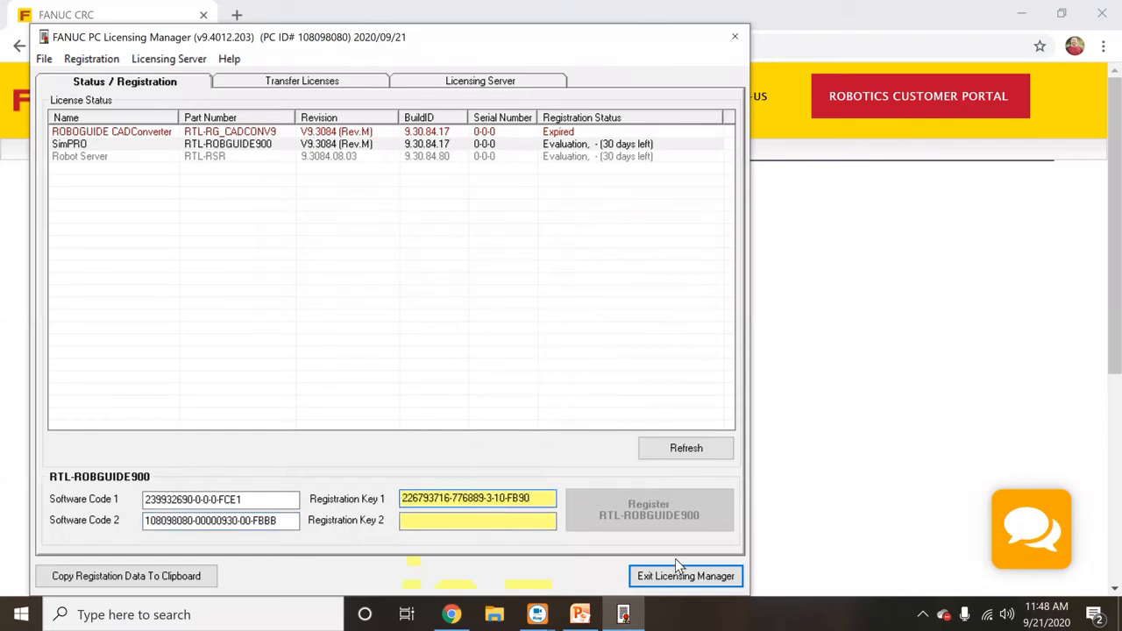
click(784, 533)
drag(638, 462, 525, 453)
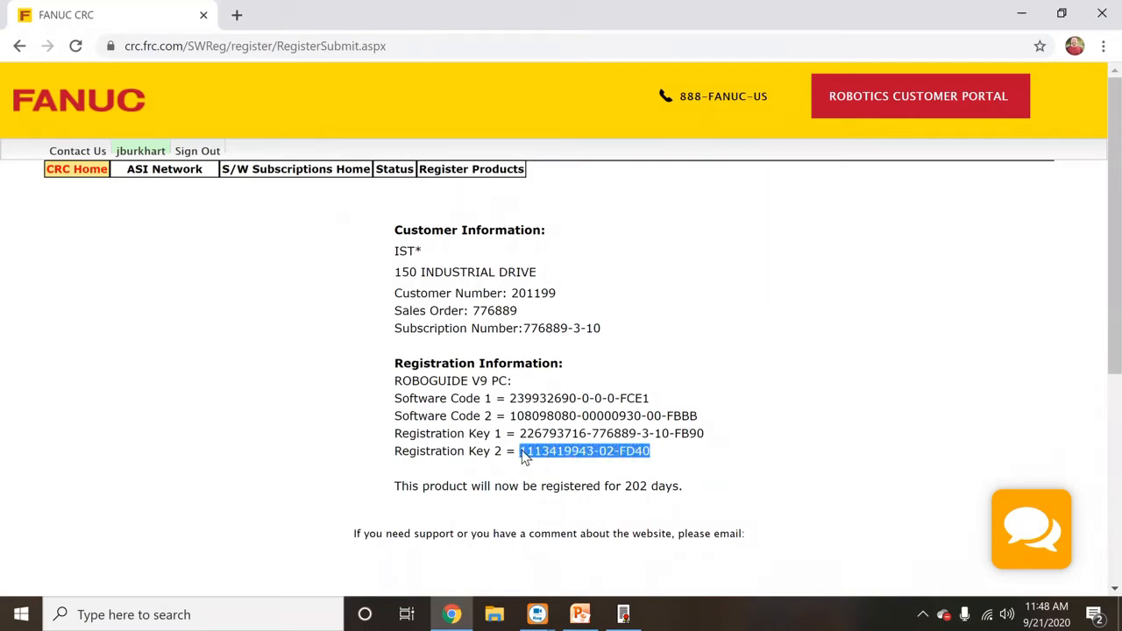
right_click(524, 454)
click(543, 466)
click(626, 613)
right_click(538, 524)
click(605, 352)
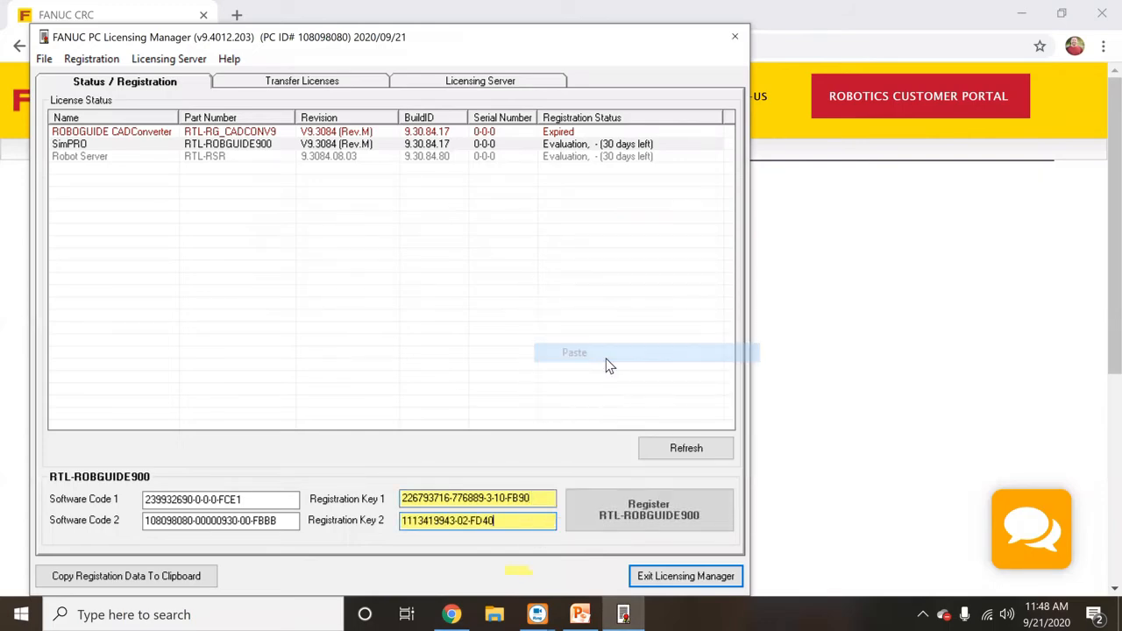
- Register SimPRO with the pasted keys, dismiss the summary and exit the licensing manager
click(697, 508)
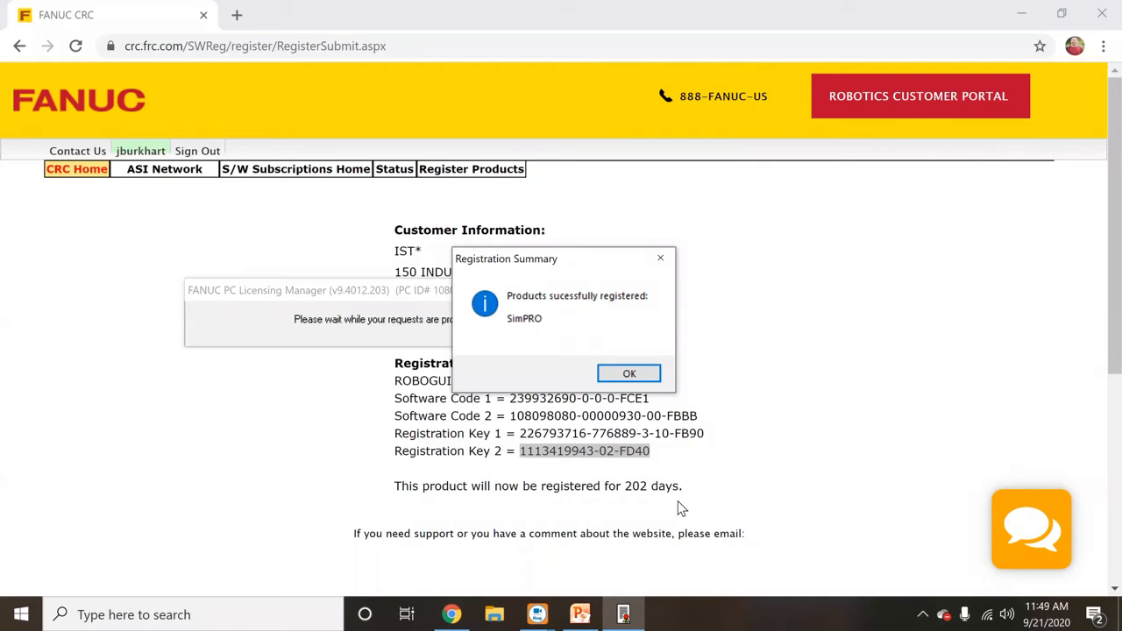
click(638, 381)
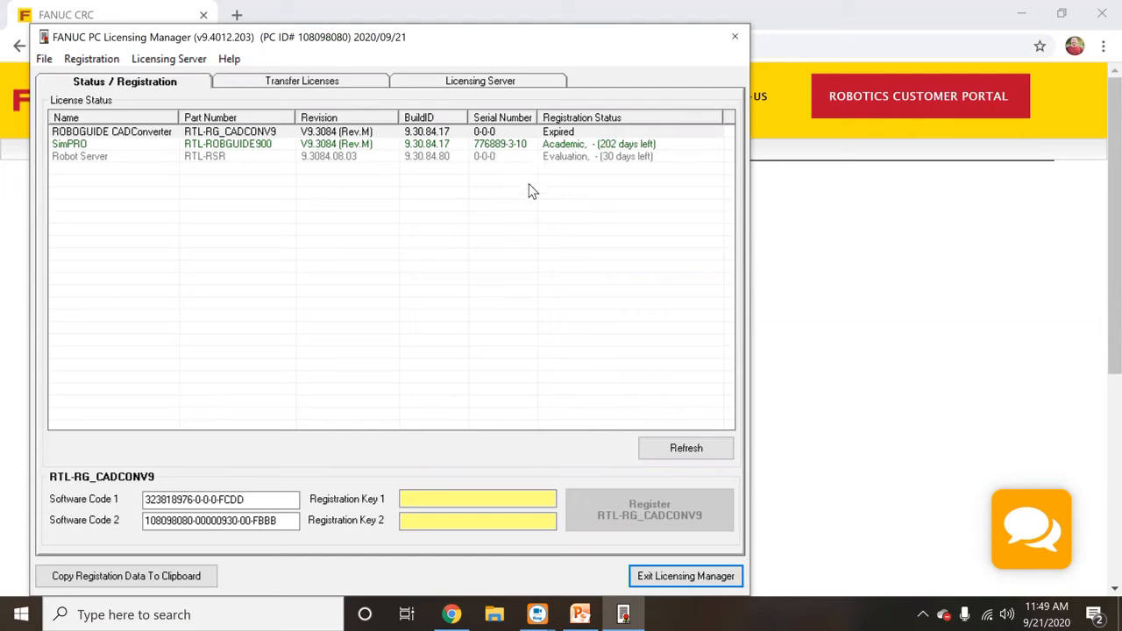
click(640, 579)
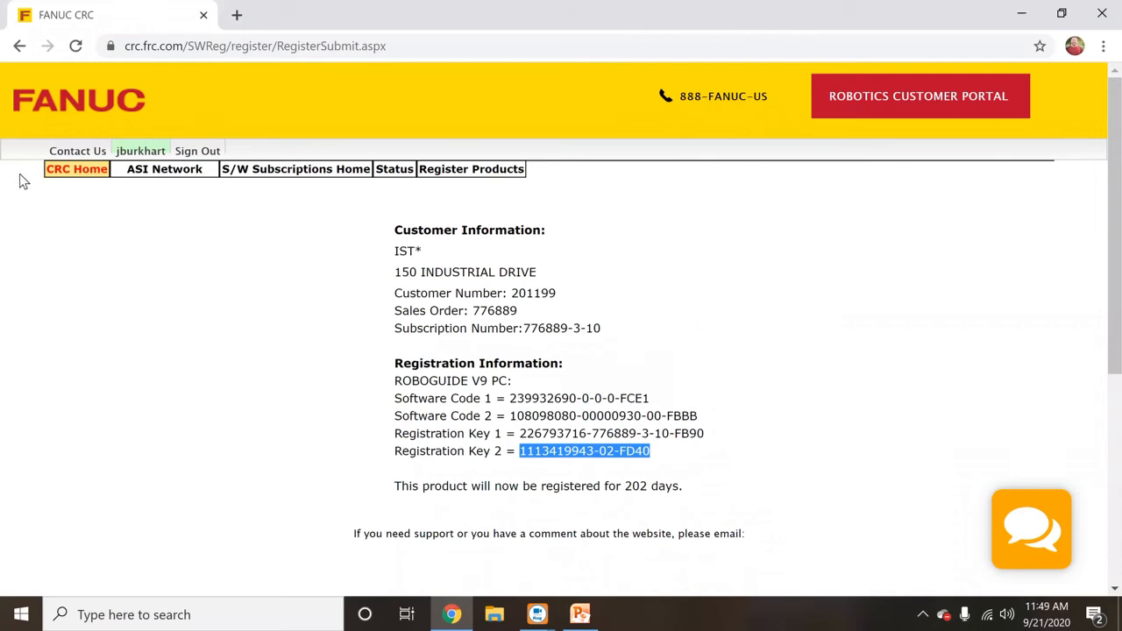
- Go from CRC Home through Support / Downloads > eDocumentation to the ROBOT manuals
click(53, 172)
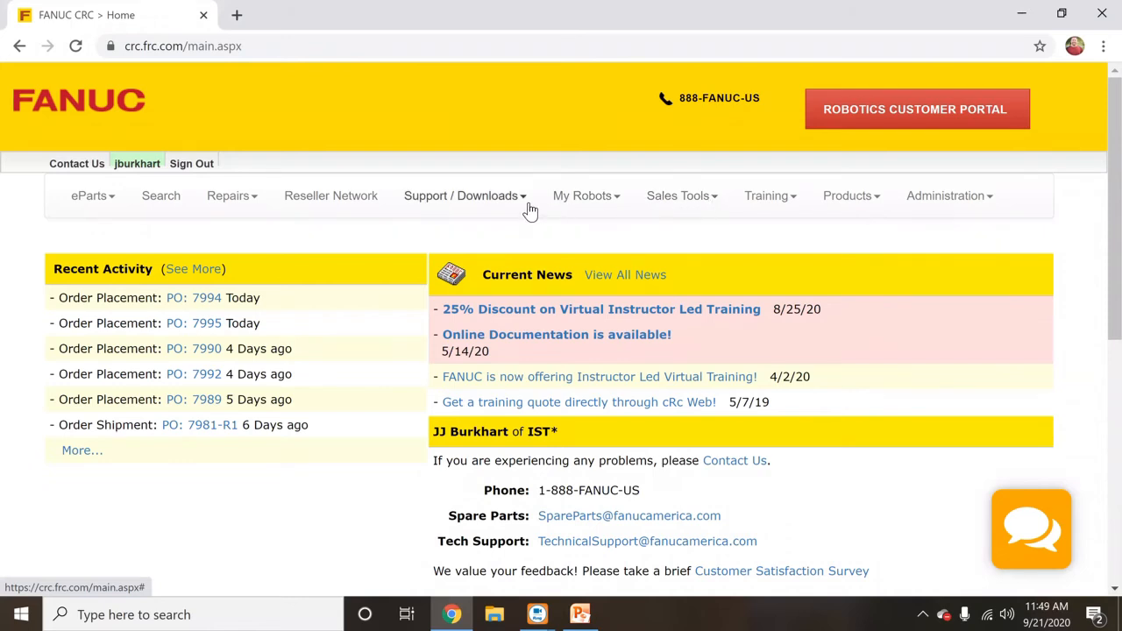
click(528, 209)
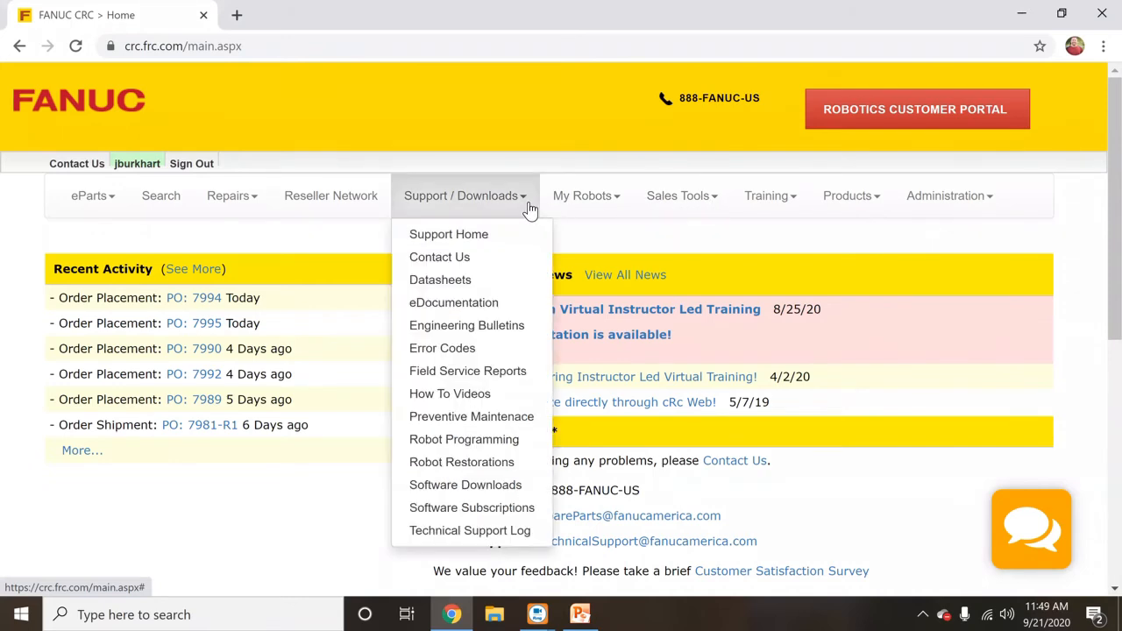
click(467, 307)
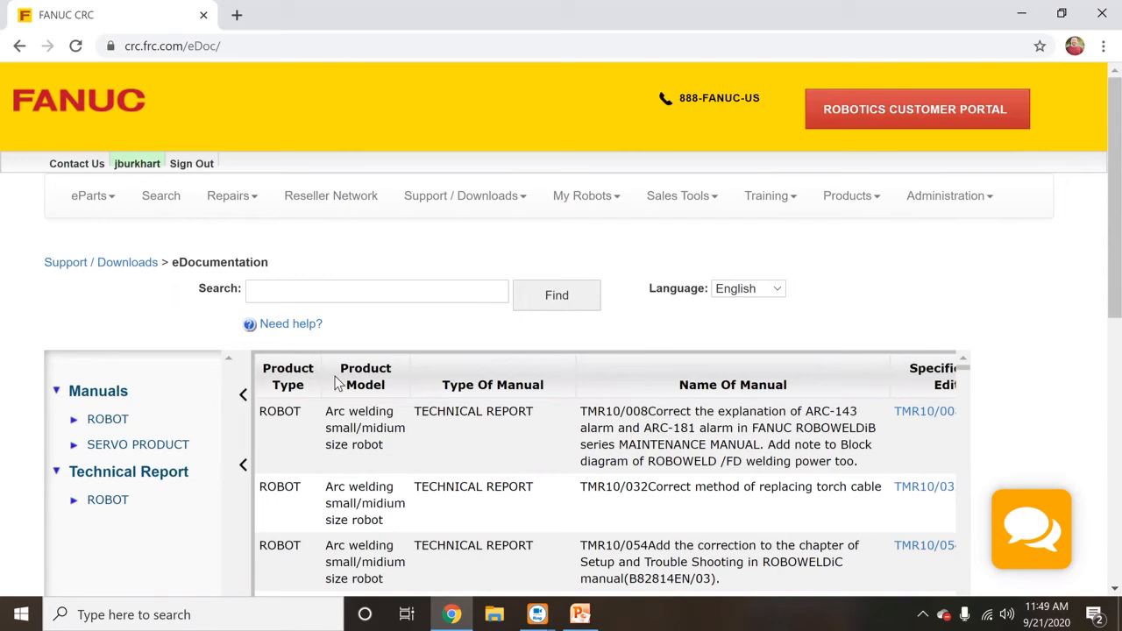
click(92, 422)
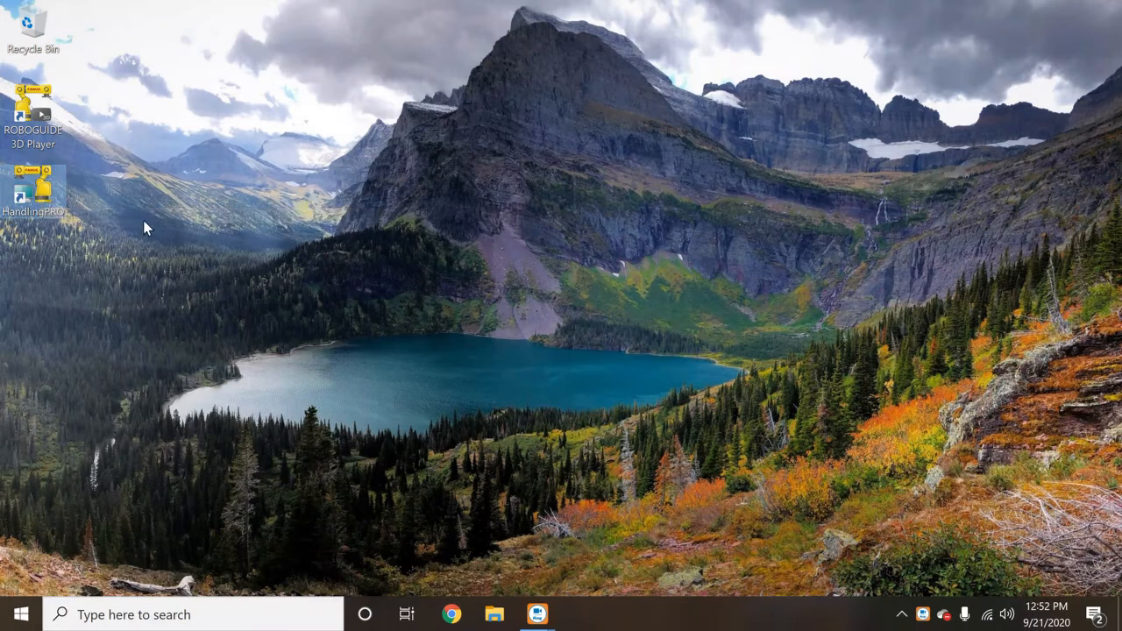
- Start HandlingPRO from its desktop shortcut and wait for the ROBOGUIDE start window
click(32, 188)
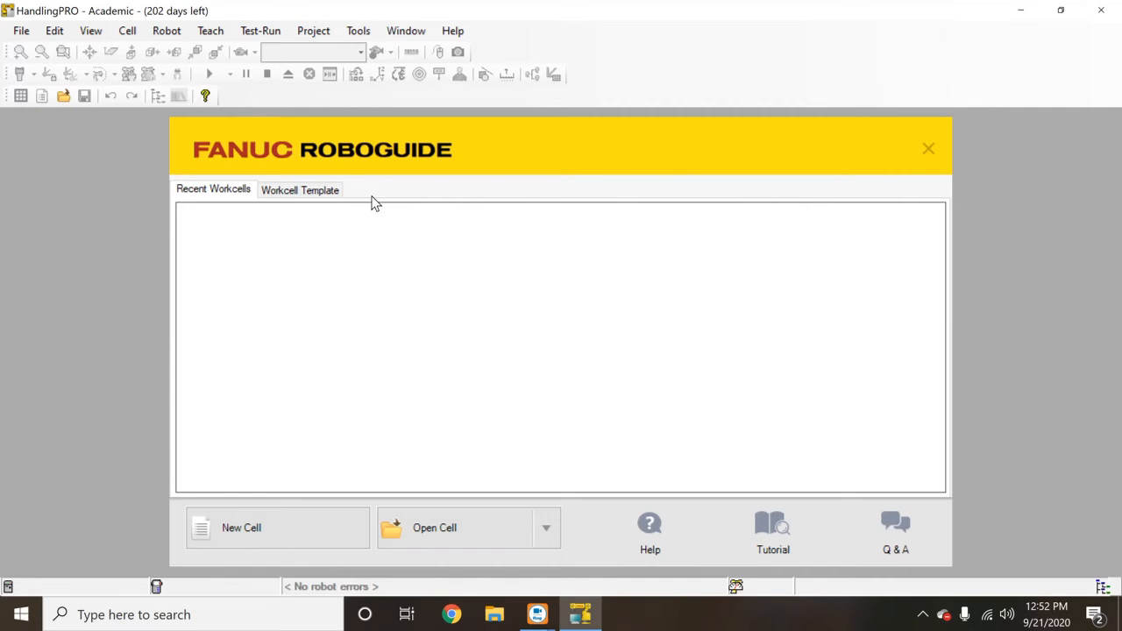
- Start a new workcell and replace the default name HandlingPRO1 with Demo
click(292, 527)
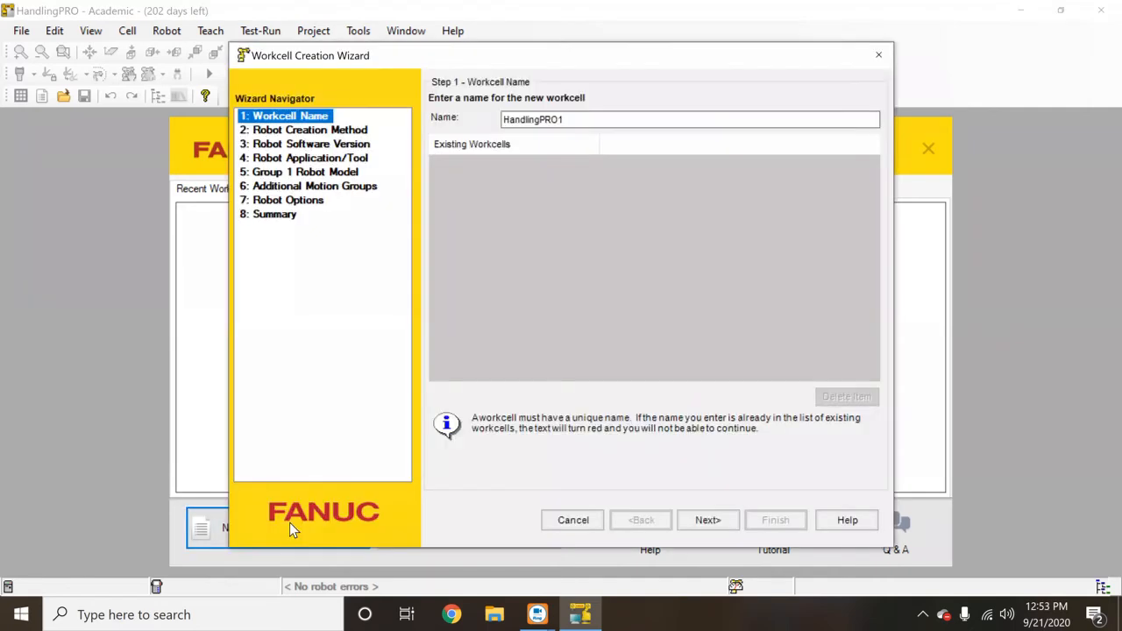
click(568, 119)
drag(568, 119, 499, 123)
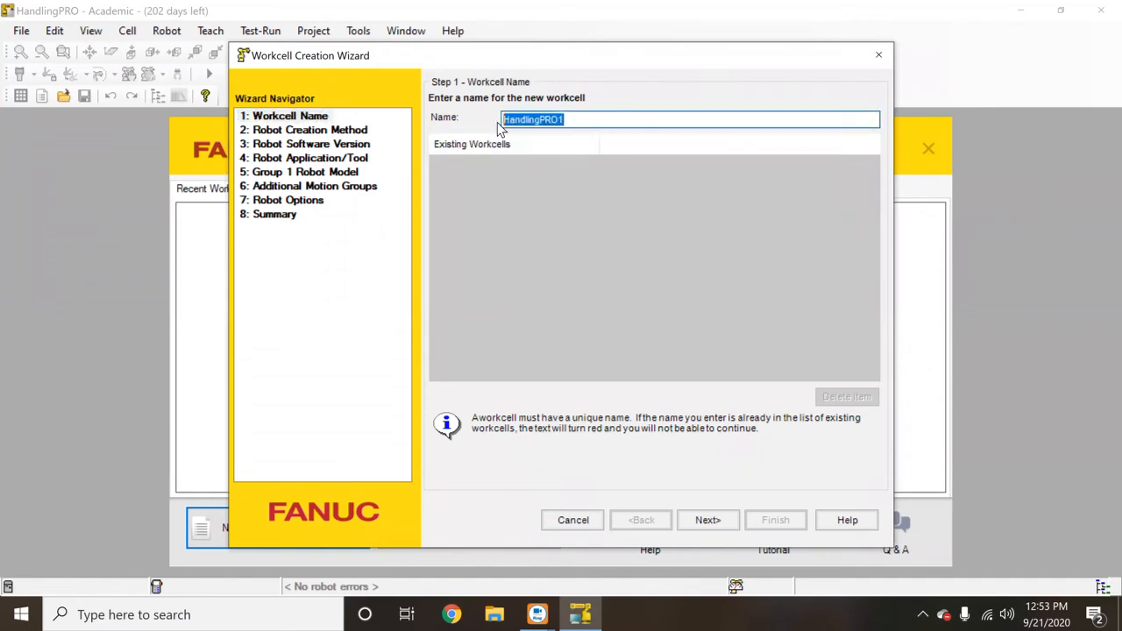
text(Demo)
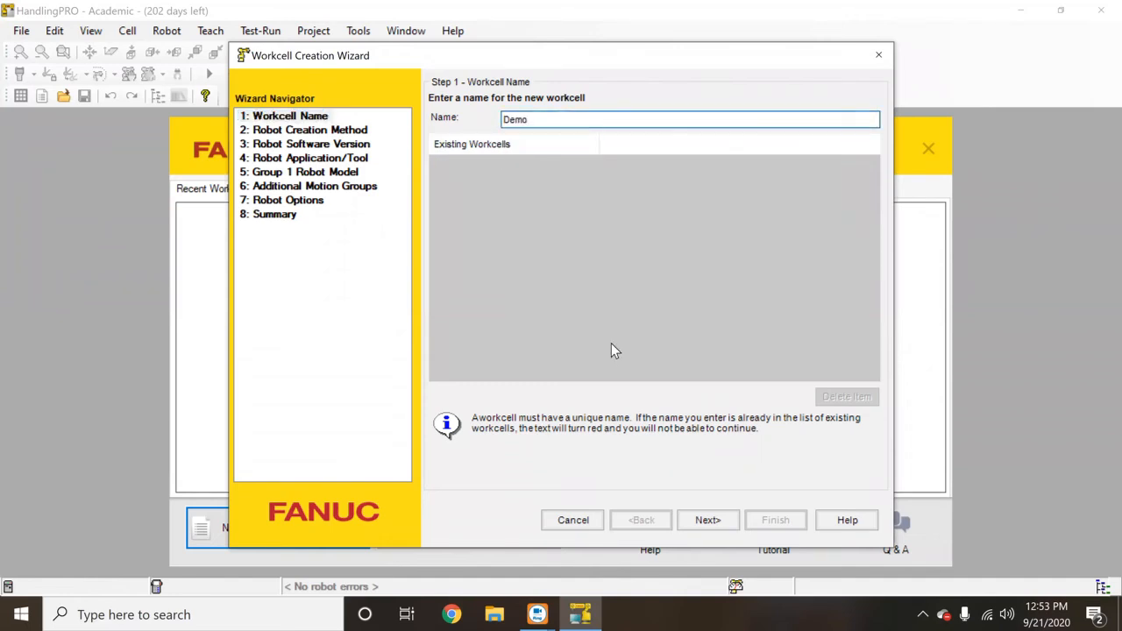
click(708, 520)
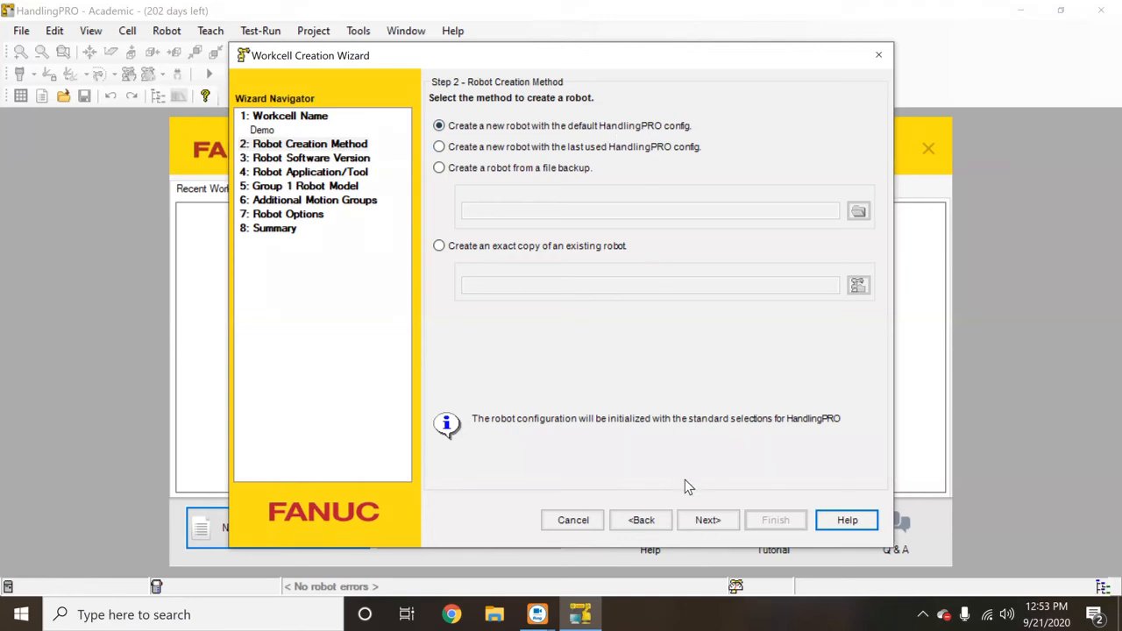
- Build the robot from scratch on V9.30 software and leave end-of-arm tooling for later
click(706, 521)
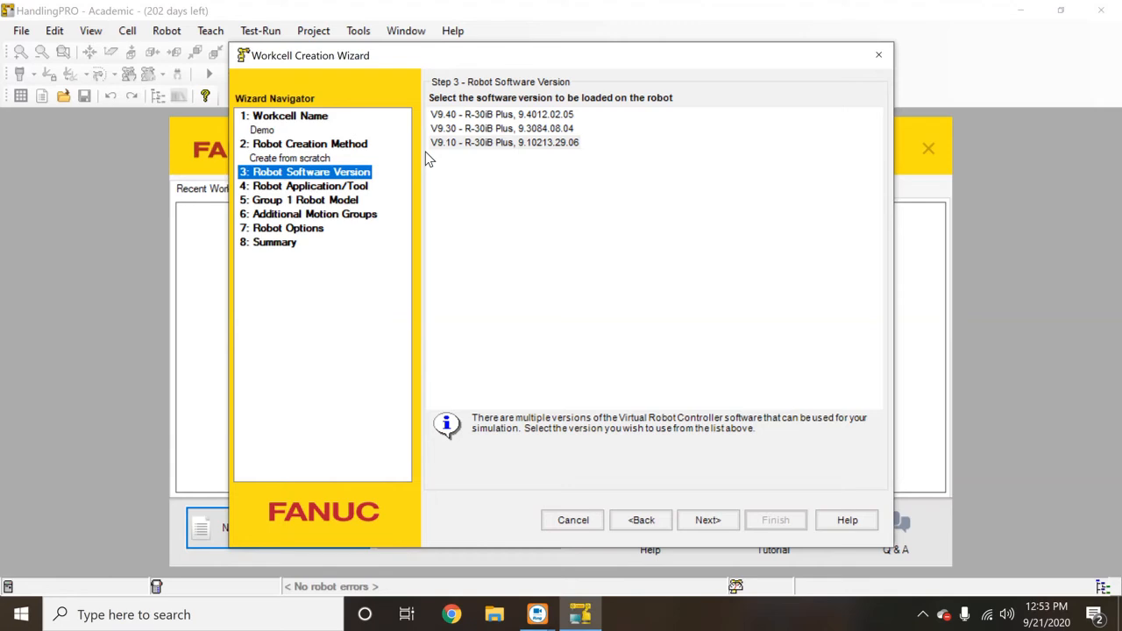
click(439, 132)
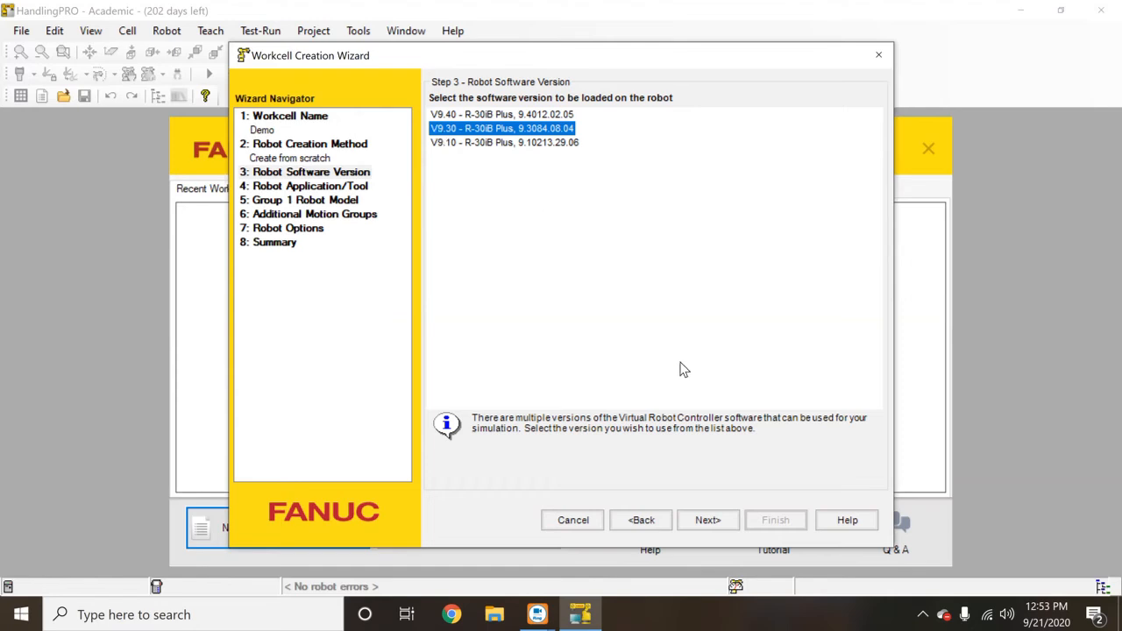
click(710, 520)
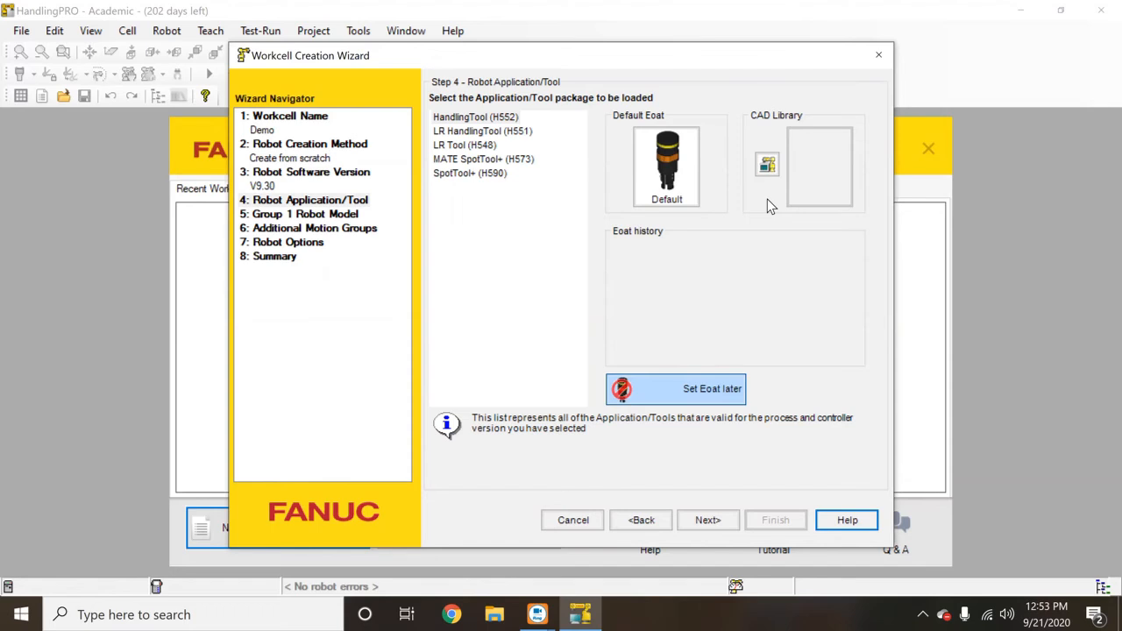
click(737, 392)
- Keep HandlingTool (H552) as the application and choose the ER-4iA (H760) robot model
click(707, 521)
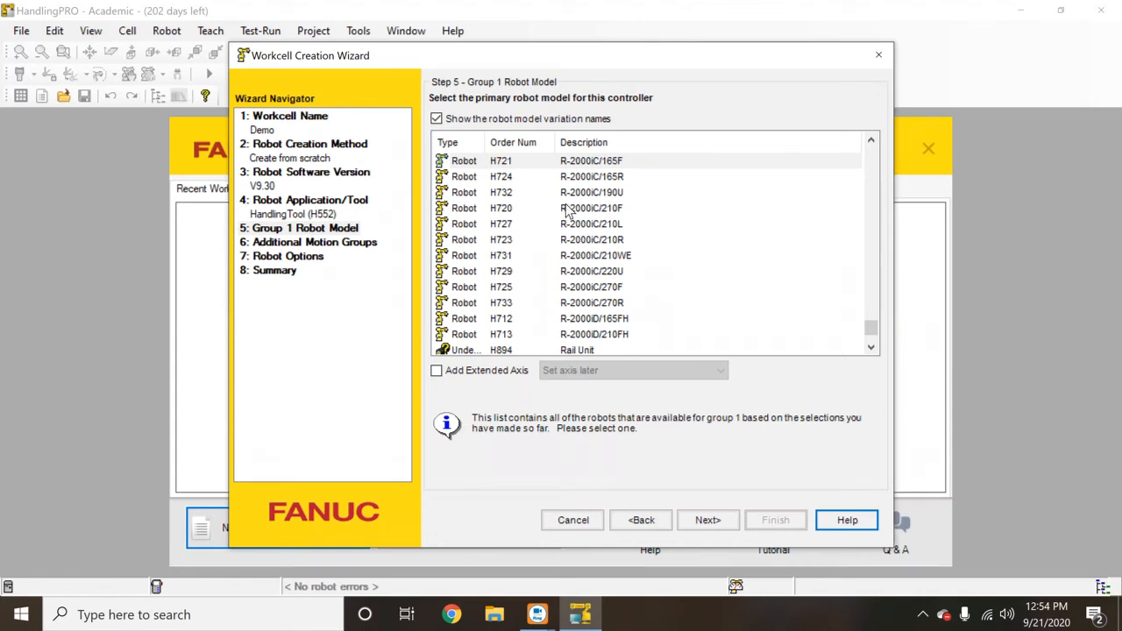
drag(865, 325, 871, 191)
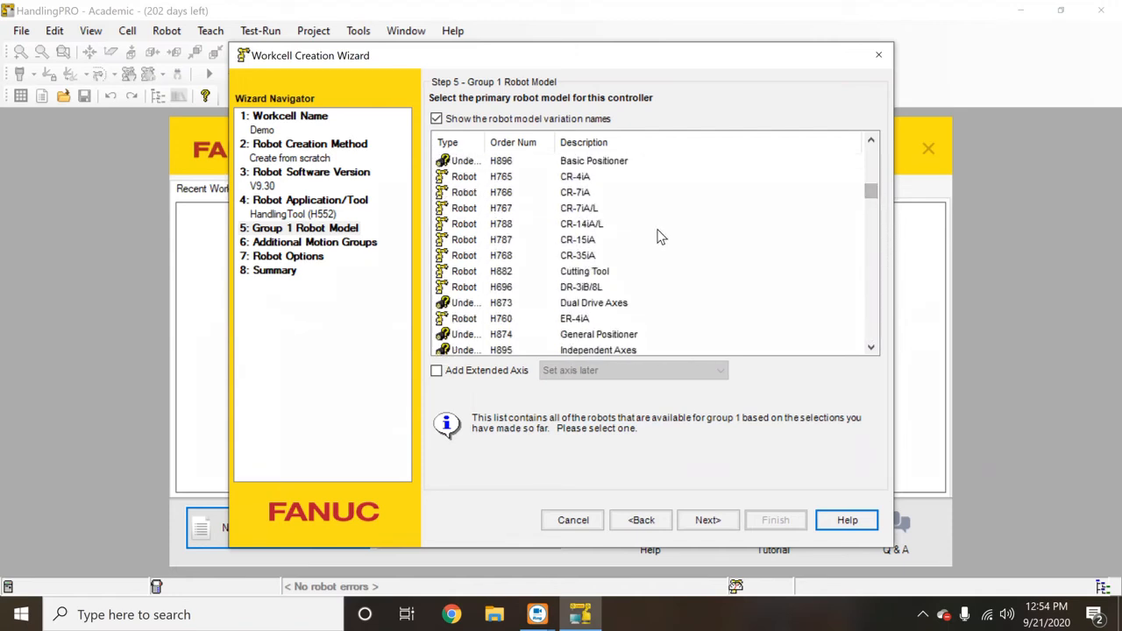
scroll(593, 215, up, 1)
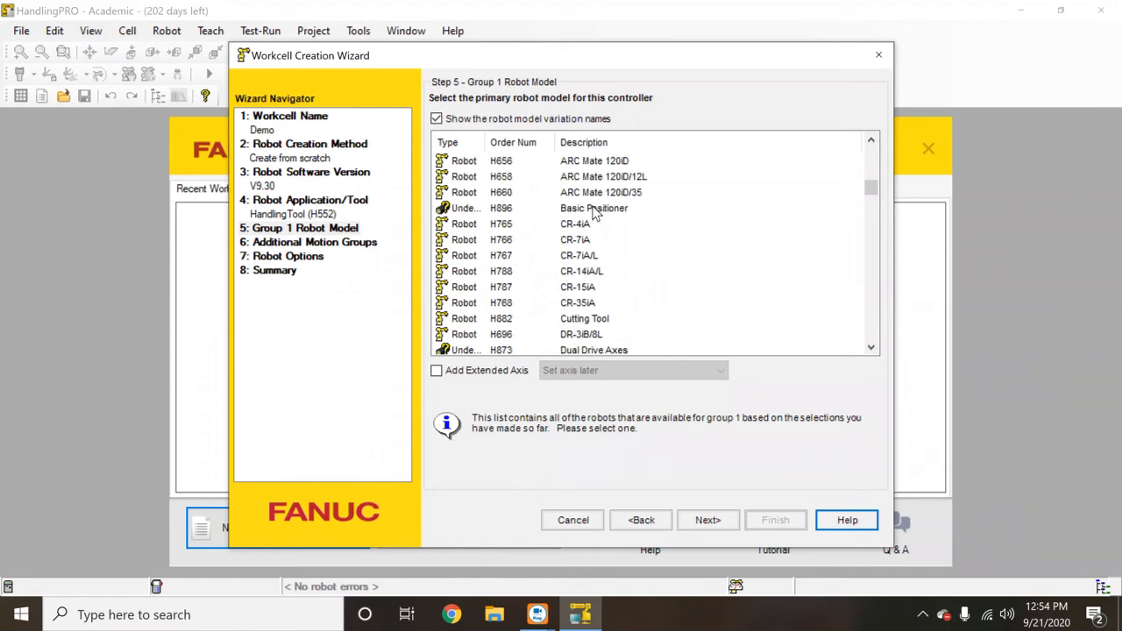
scroll(593, 215, up, 1)
scroll(594, 214, down, 2)
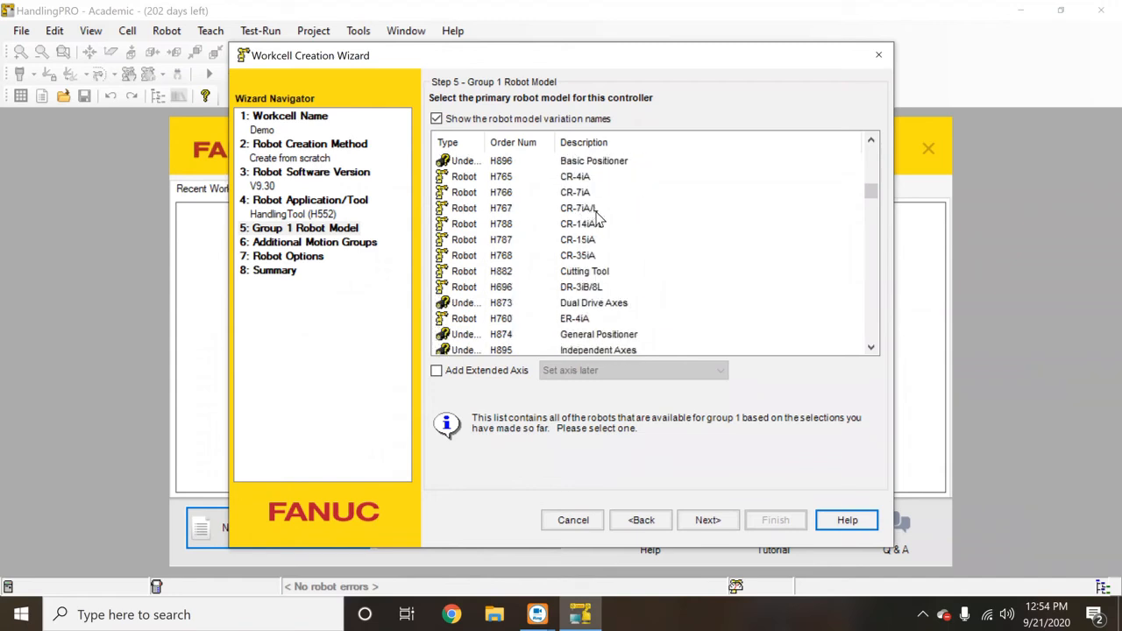
click(571, 318)
scroll(570, 318, down, 3)
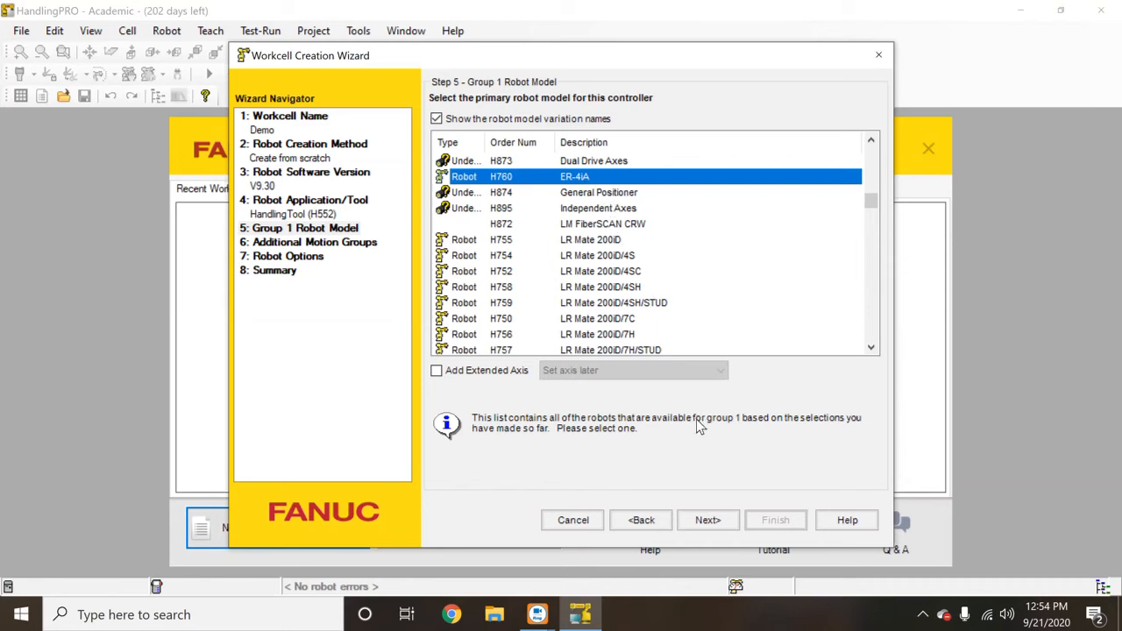
click(708, 521)
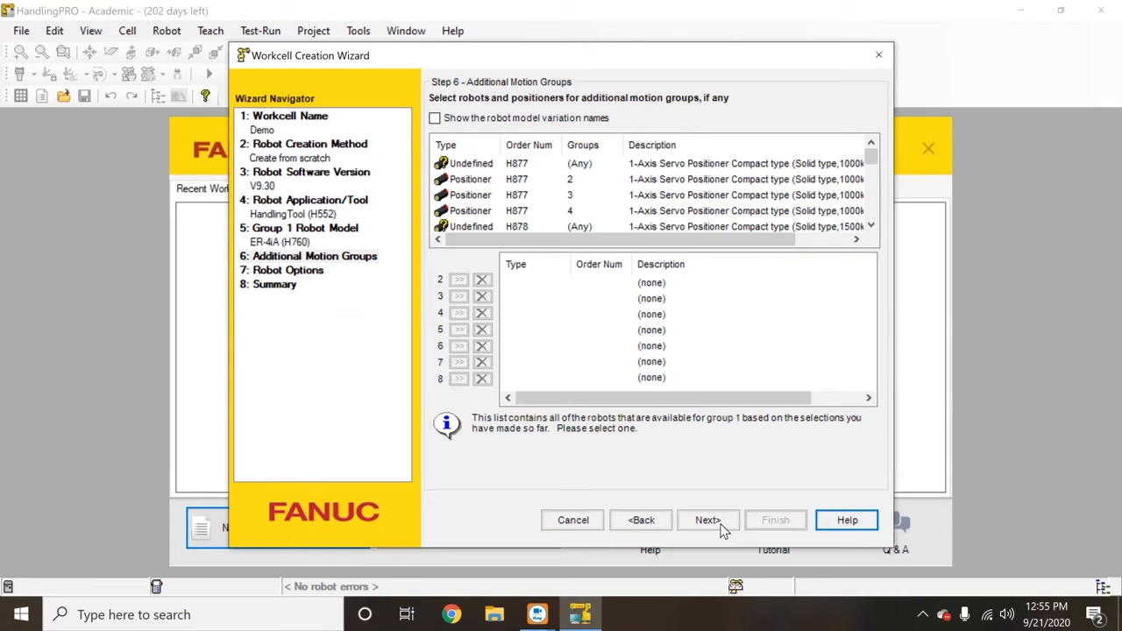
- Skip extra motion groups, accept default robot options, and create the Demo workcell from the summary
click(720, 524)
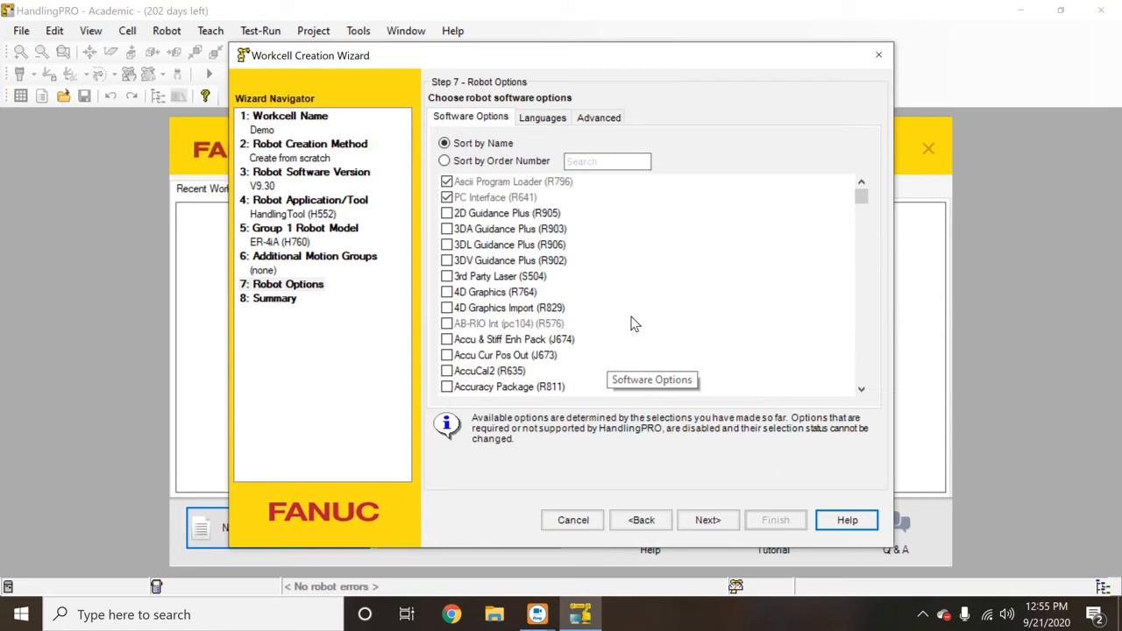
click(709, 521)
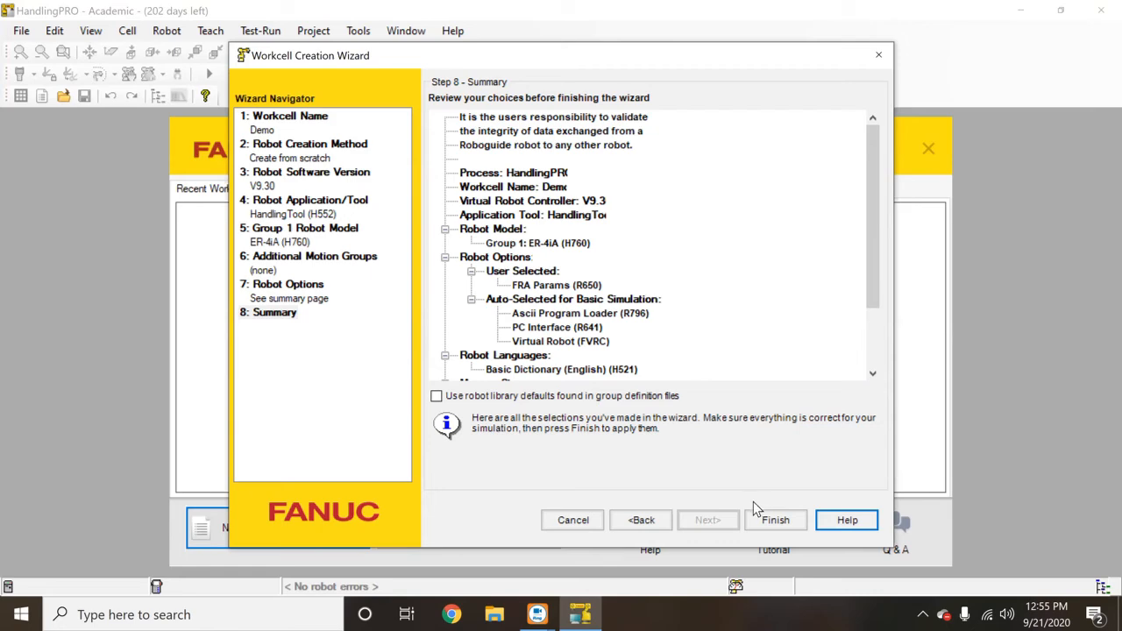
click(773, 521)
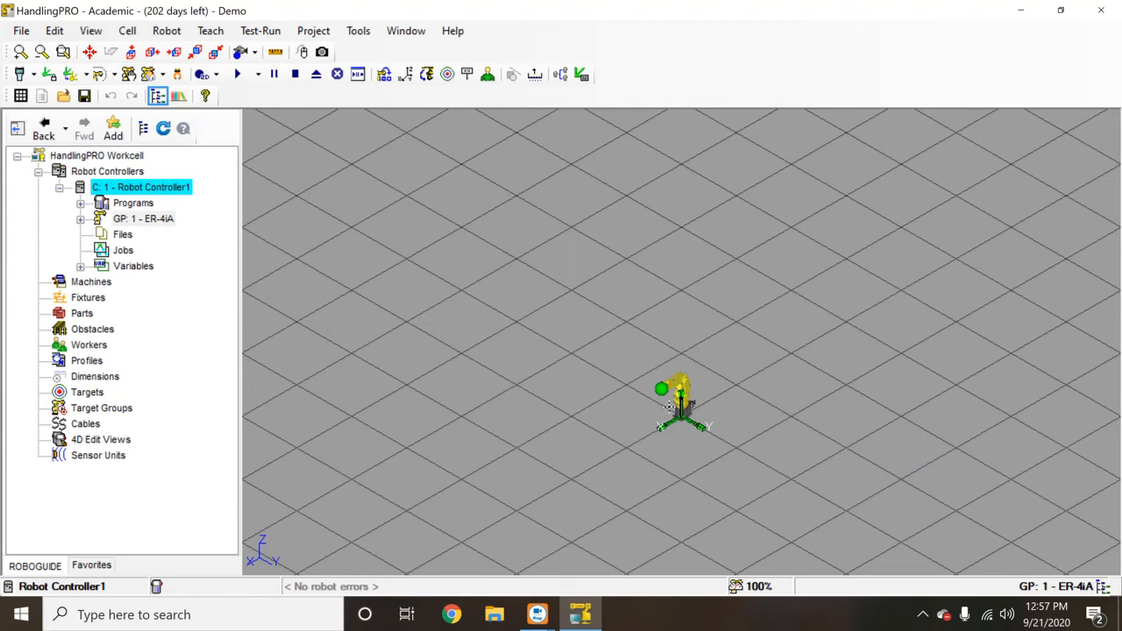
- Zoom the 3D world in on the newly loaded ER-4iA robot
click(29, 54)
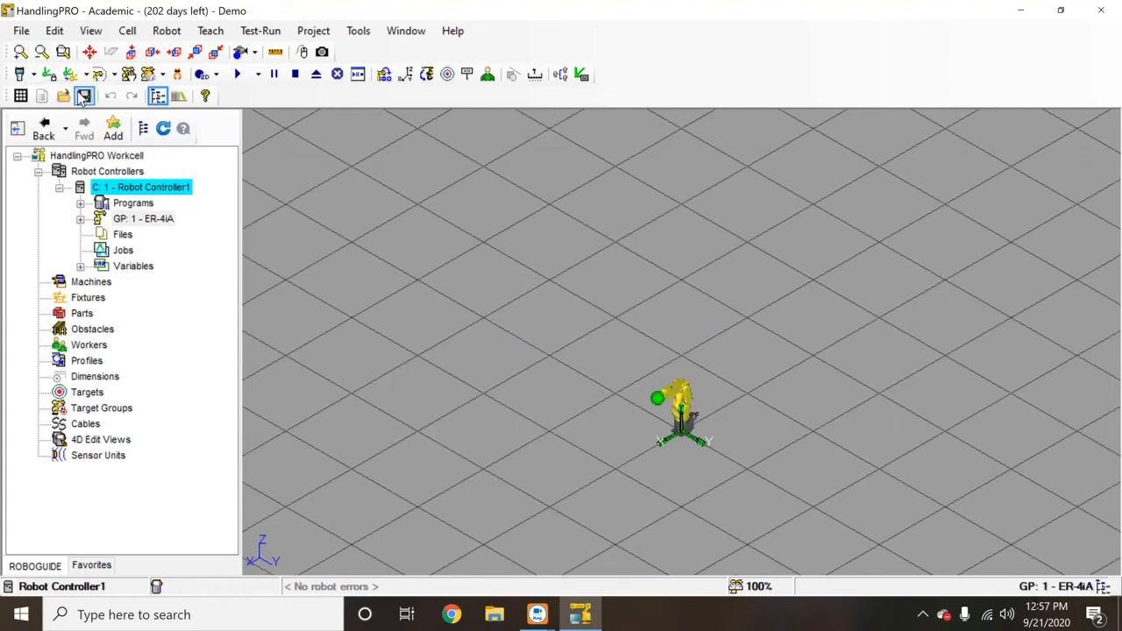
- Zoom in three times, centre the view on the ER-4iA, then zoom in four more times
click(21, 54)
click(21, 54)
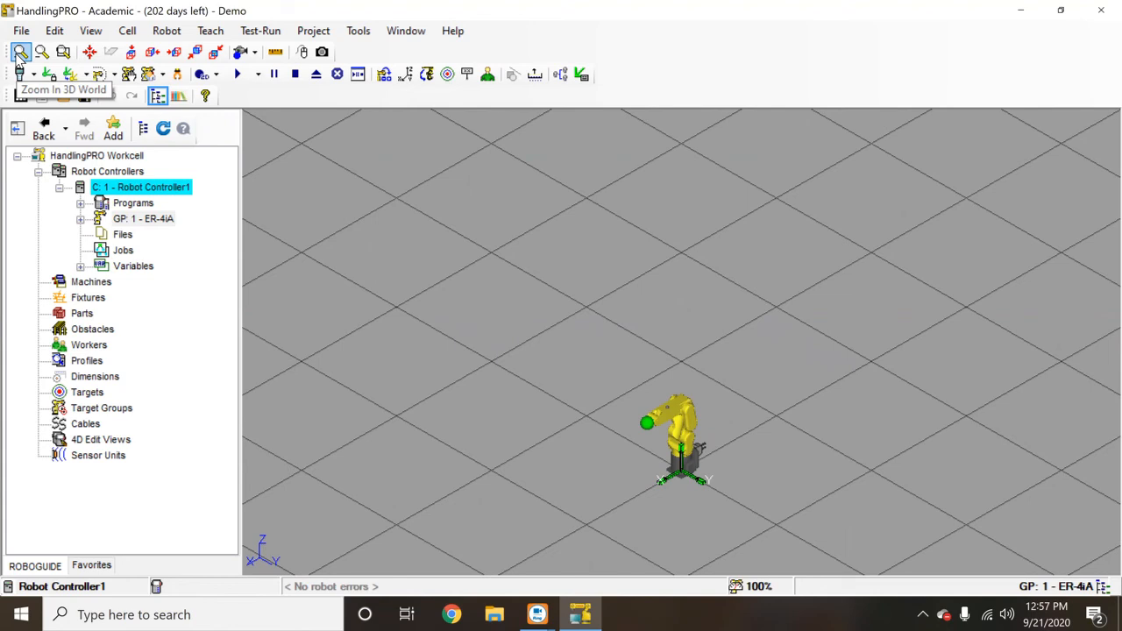
click(21, 54)
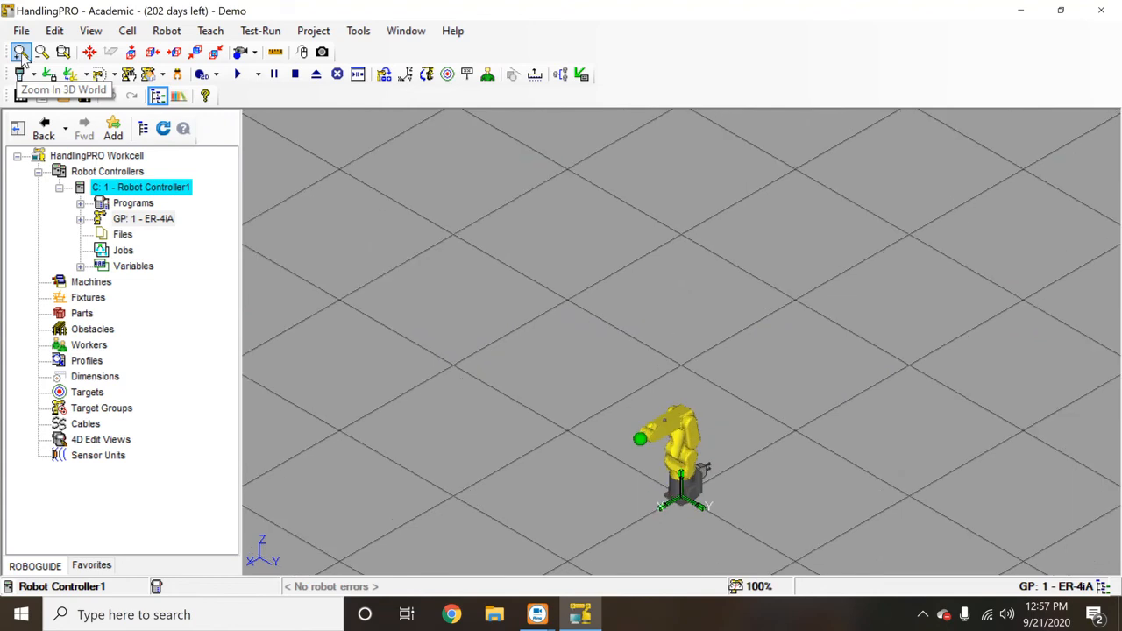
click(89, 55)
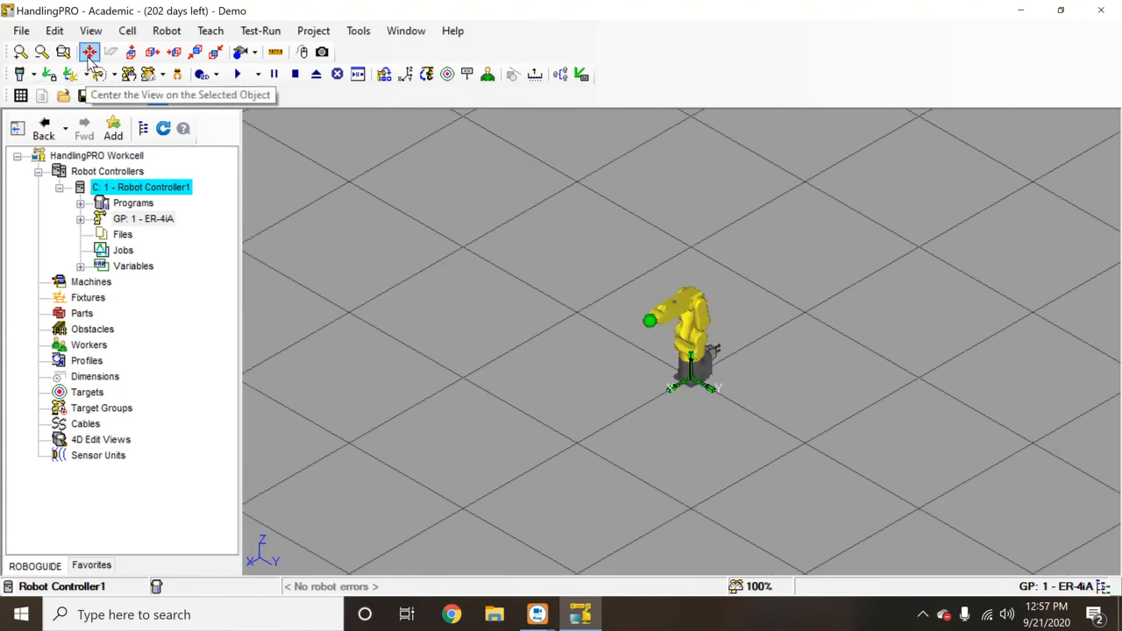
click(21, 54)
click(21, 54)
click(21, 55)
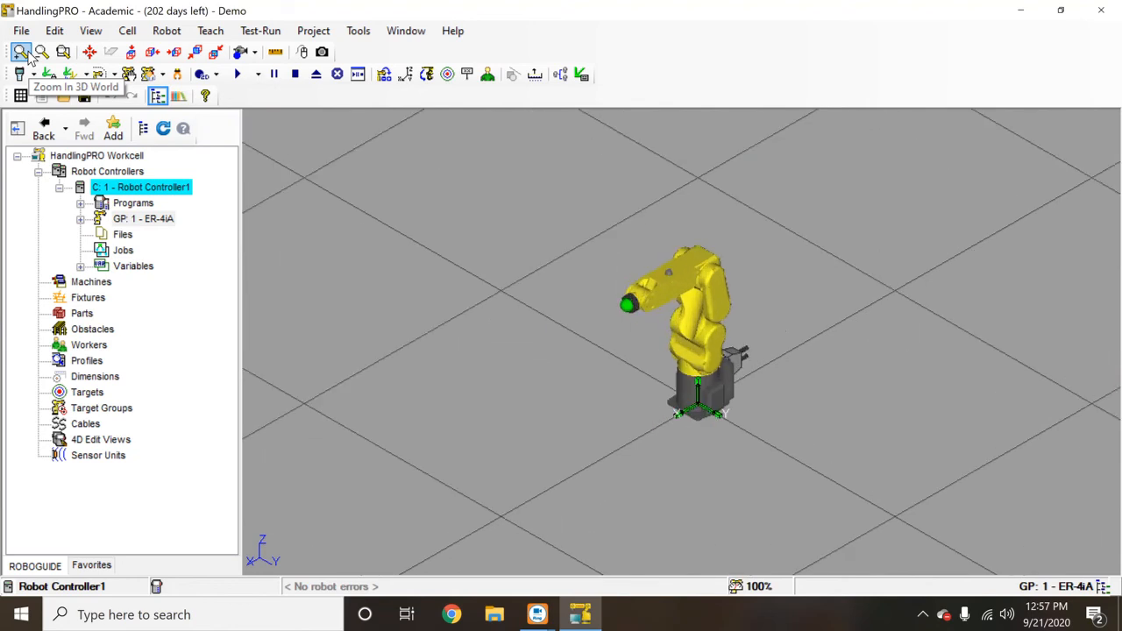
click(21, 54)
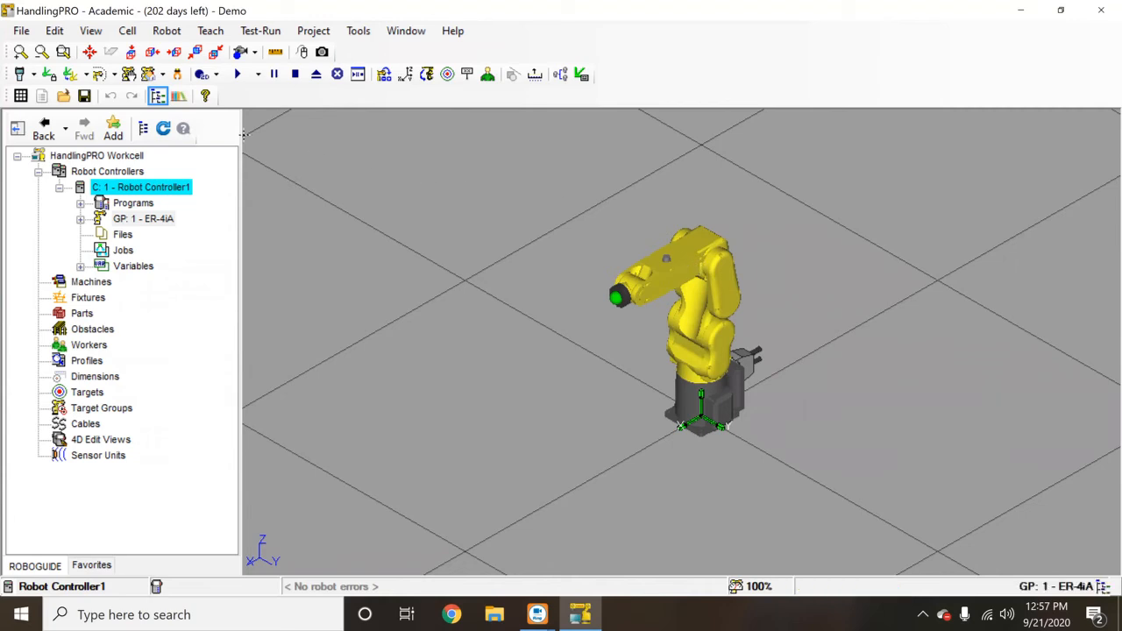
- Open the virtual teach pendant as a detached, smaller window on the screen's right side
click(20, 76)
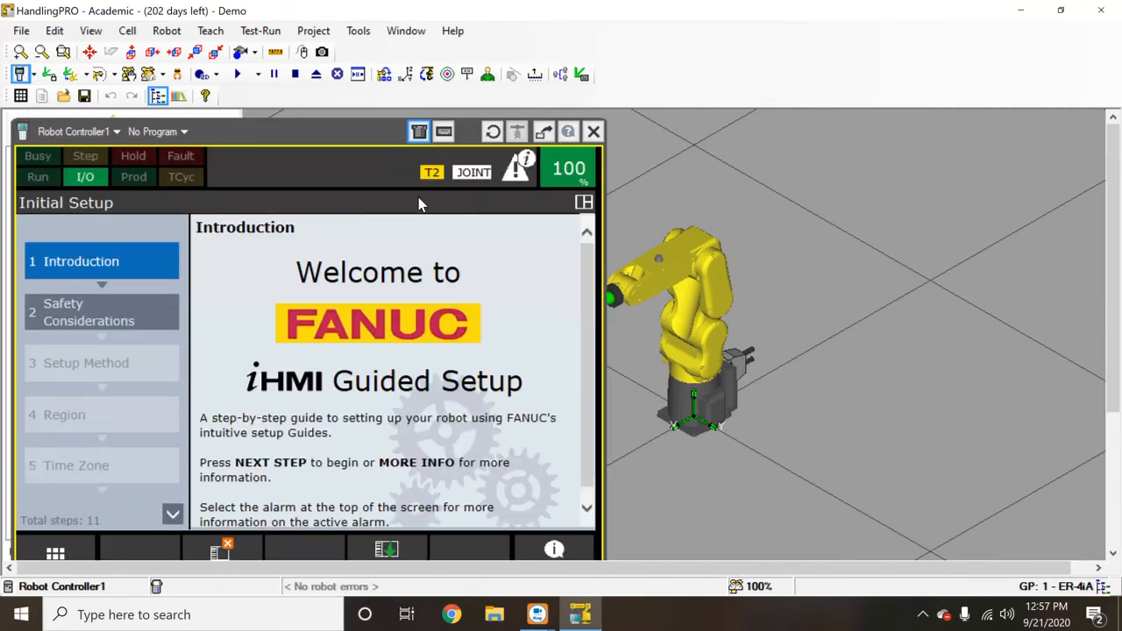
click(543, 136)
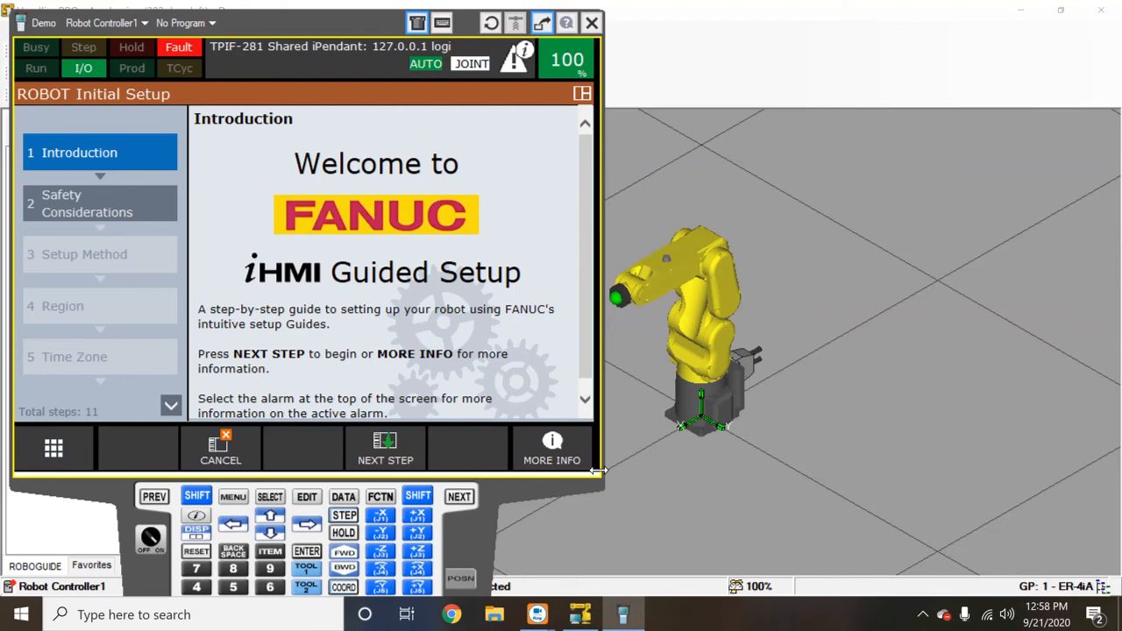
drag(596, 471, 408, 331)
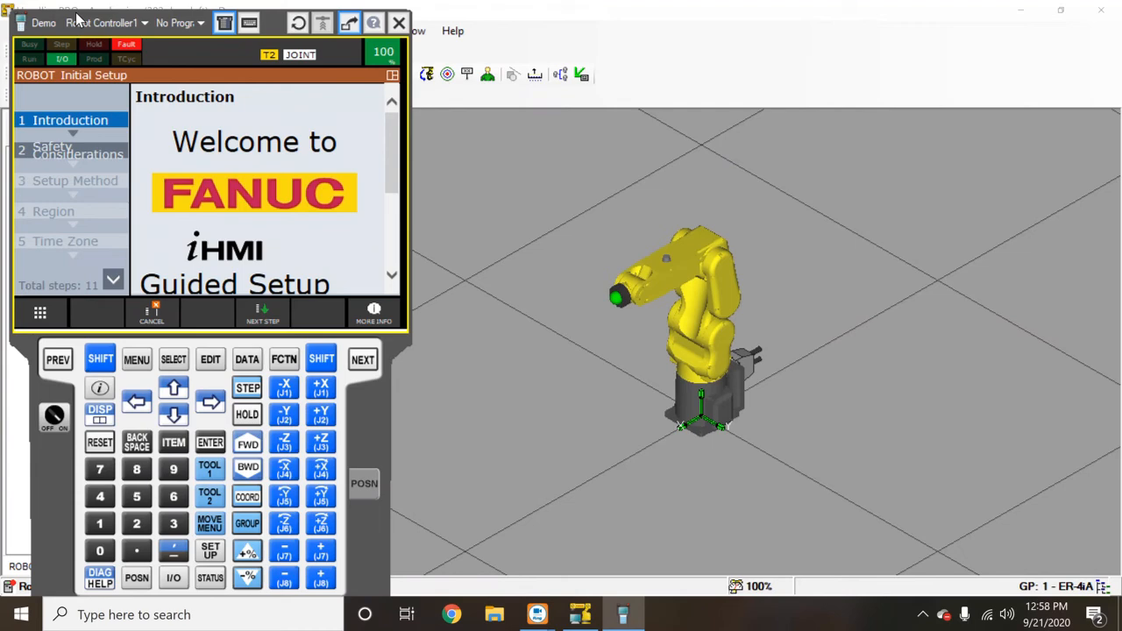
drag(79, 19, 797, 10)
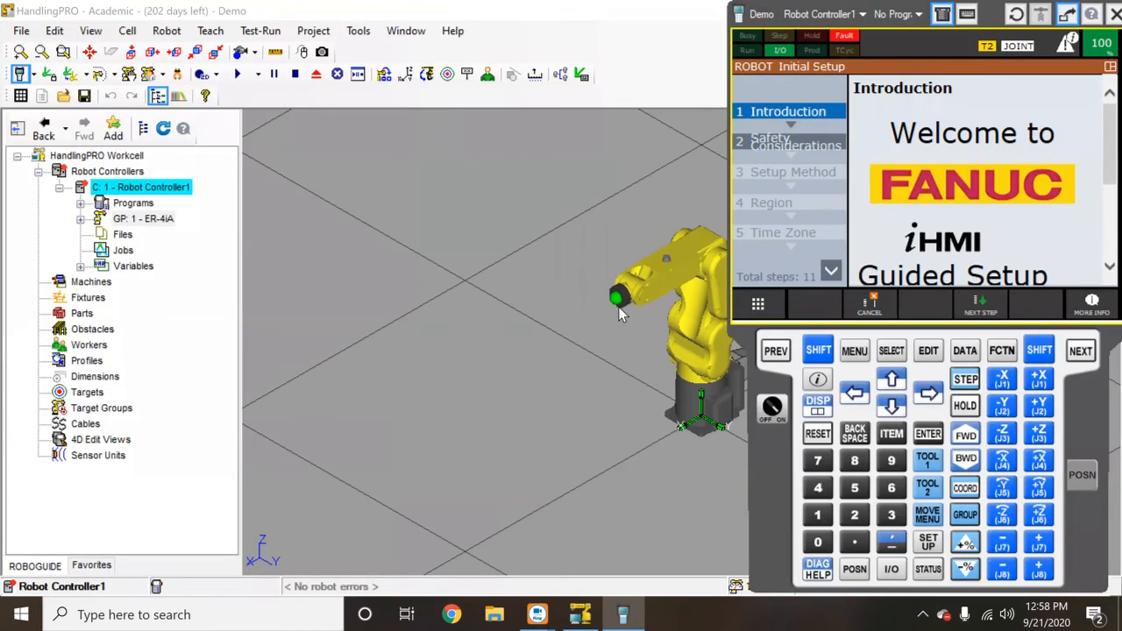
click(670, 334)
right_drag(670, 334, 473, 314)
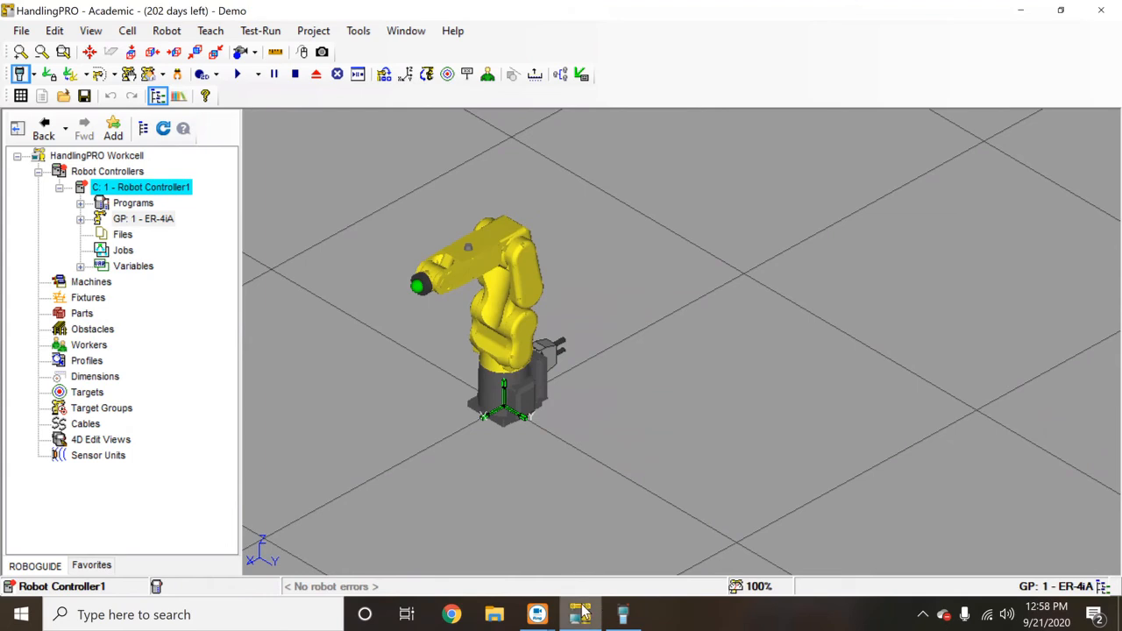
- Switch the pendant on and jog J1 with SHIFT so the arm turns toward the viewer
click(619, 612)
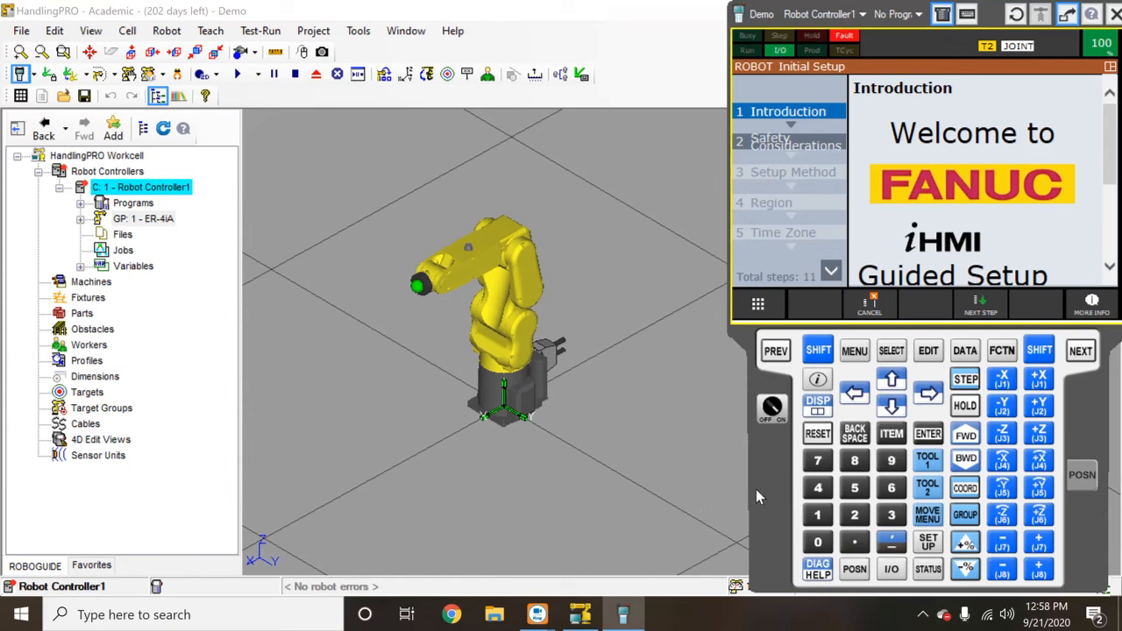
click(773, 409)
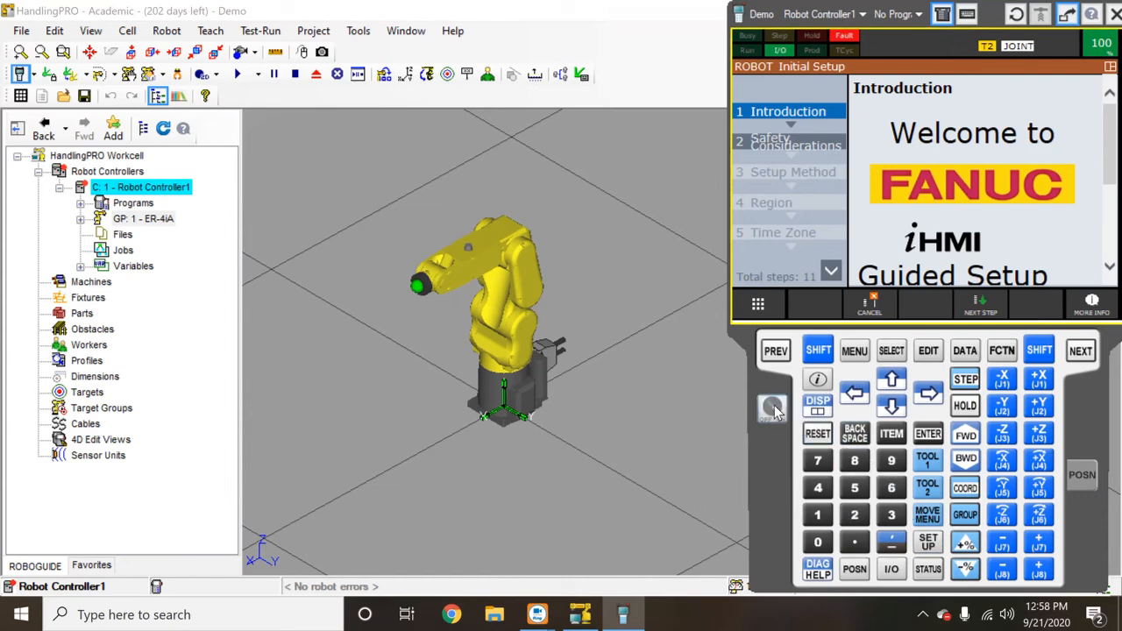
click(817, 351)
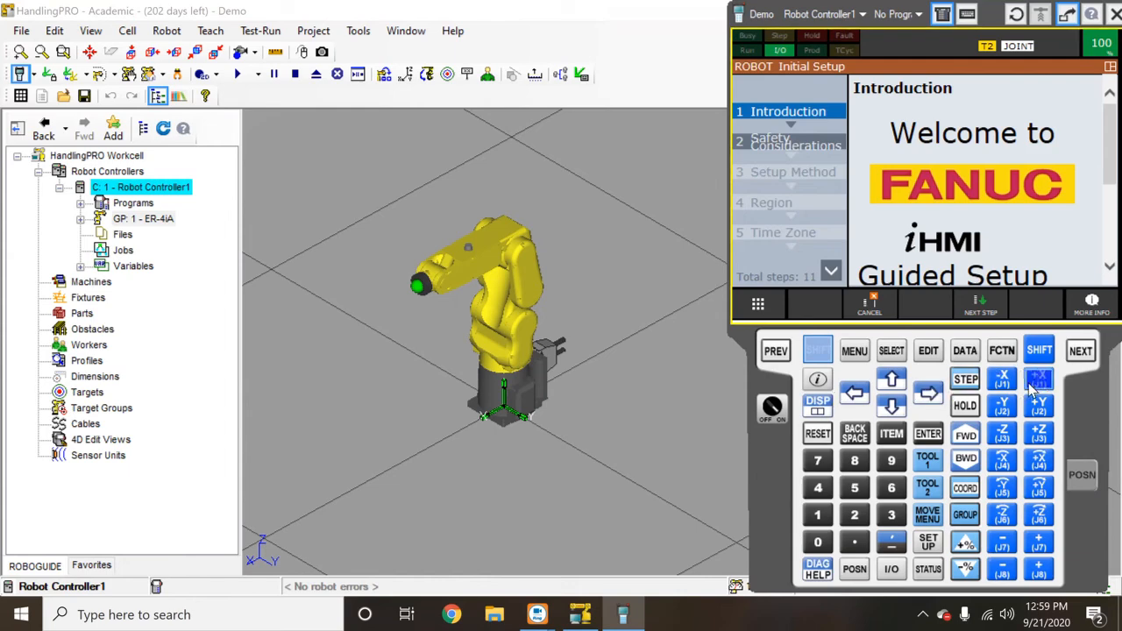
mouse_move(1039, 386)
mouse_down()
mouse_move(1005, 395)
mouse_move(1039, 395)
mouse_move(1003, 378)
mouse_move(1007, 405)
mouse_move(1039, 407)
mouse_up()
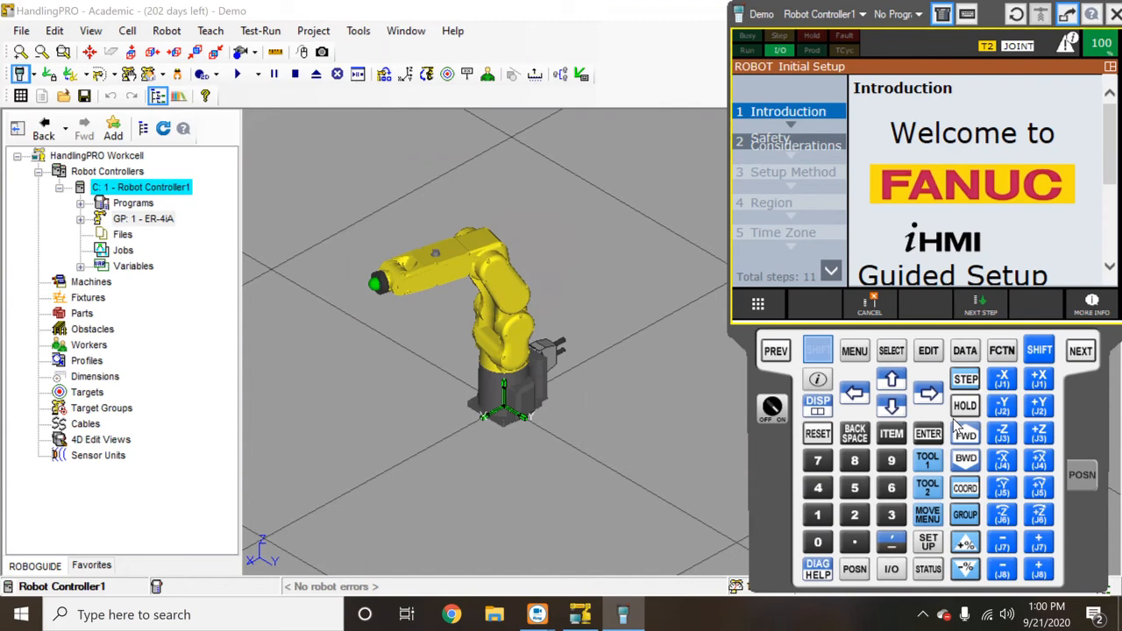
click(832, 352)
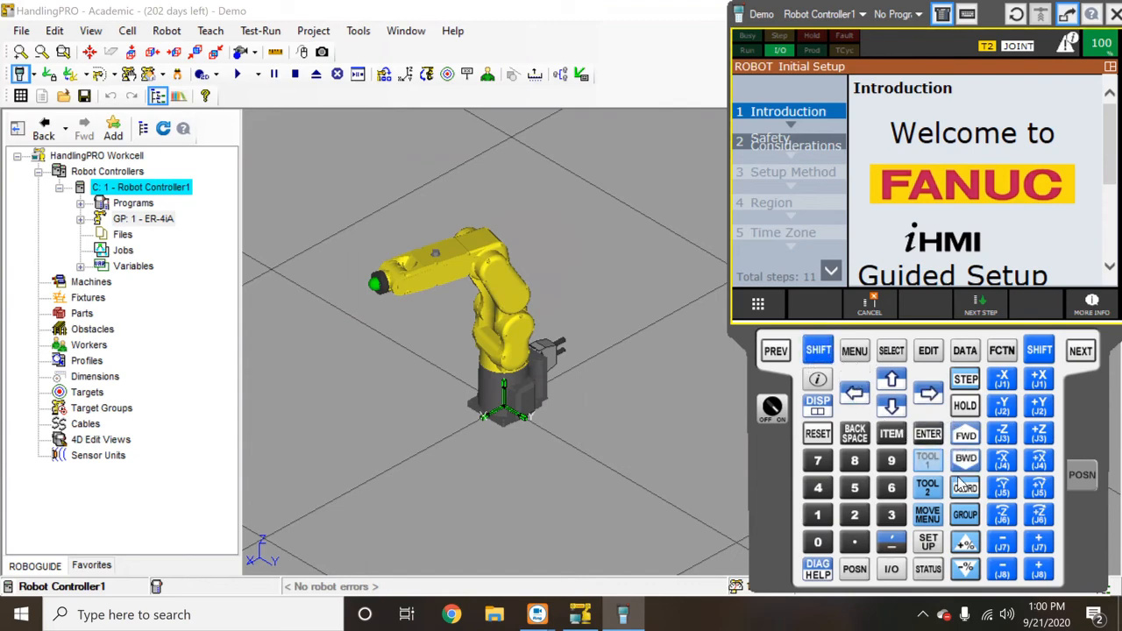
- Show the controller's program list with SELECT, then open the pendant's main menu over it
click(855, 352)
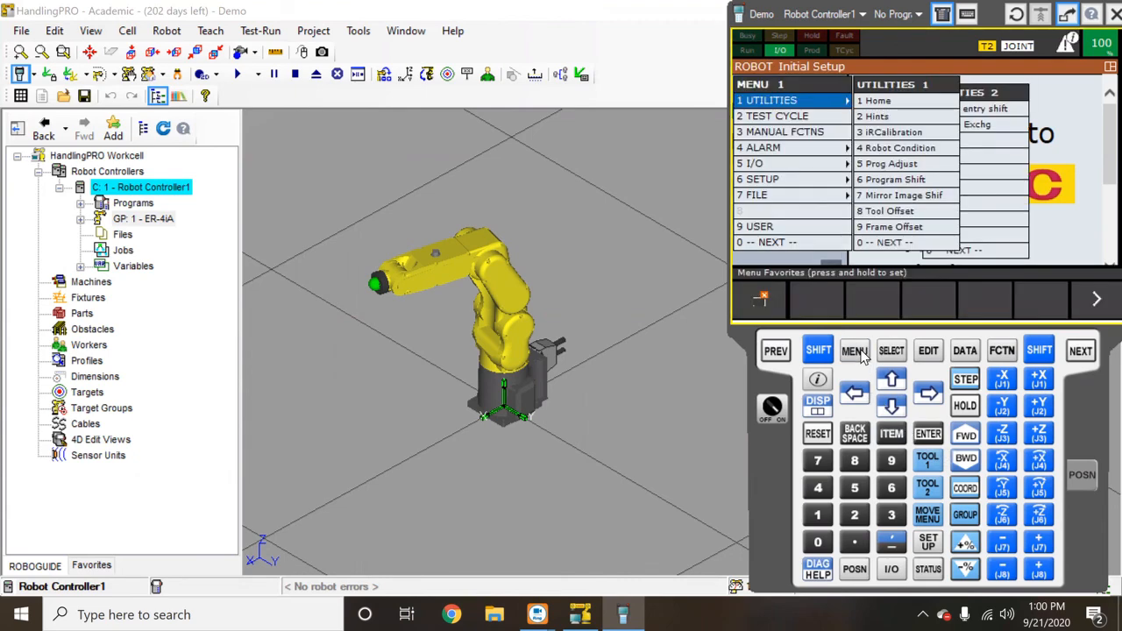
click(863, 352)
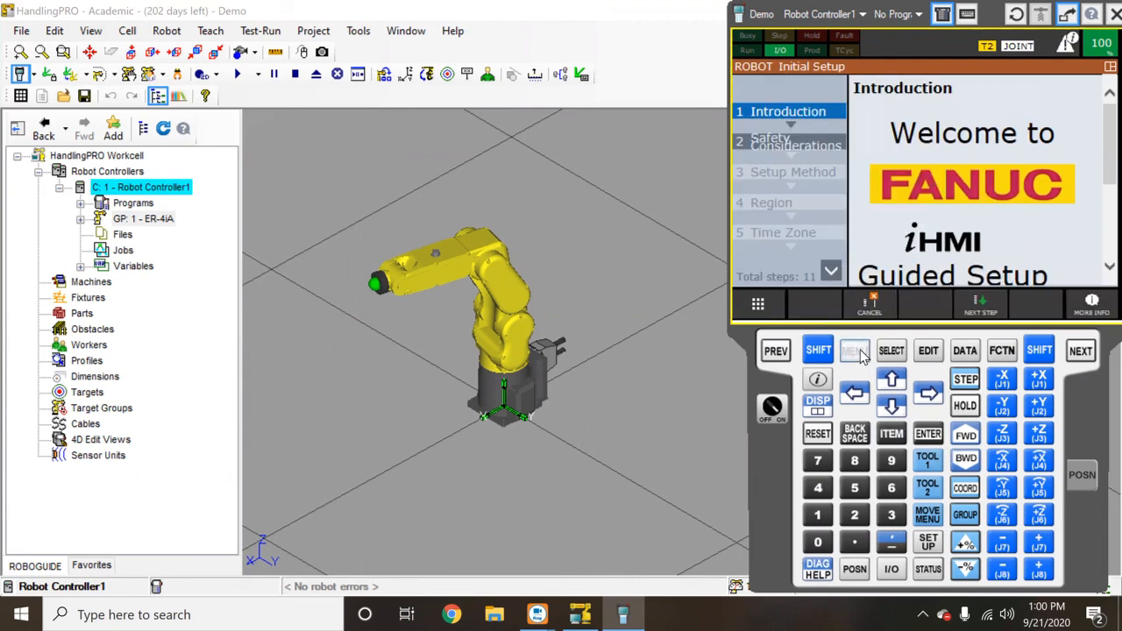
click(863, 353)
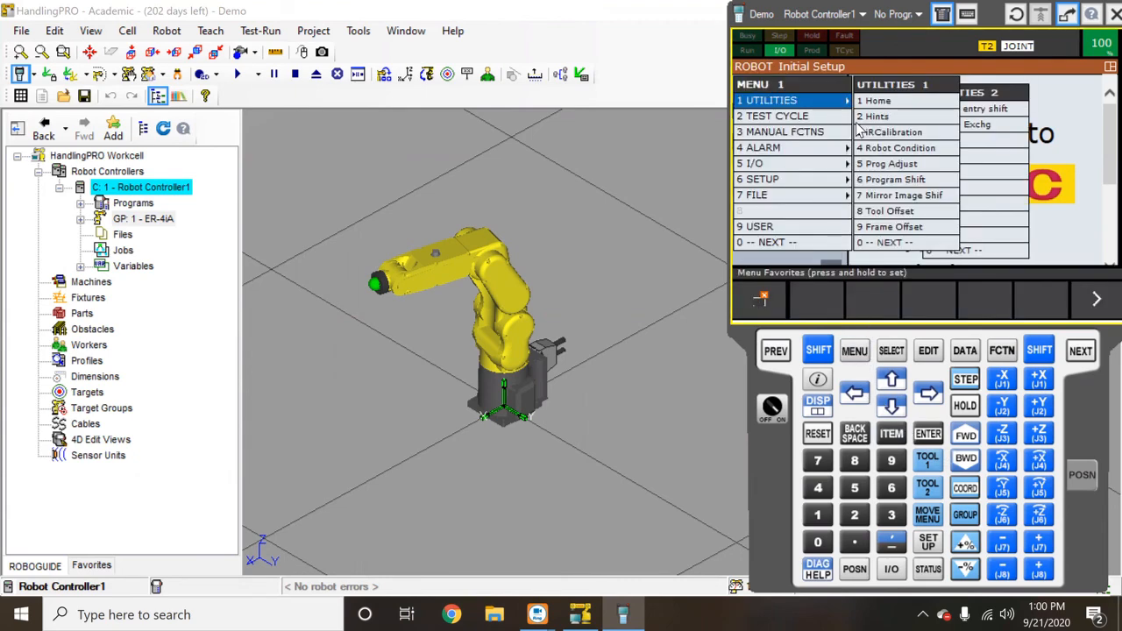
click(890, 351)
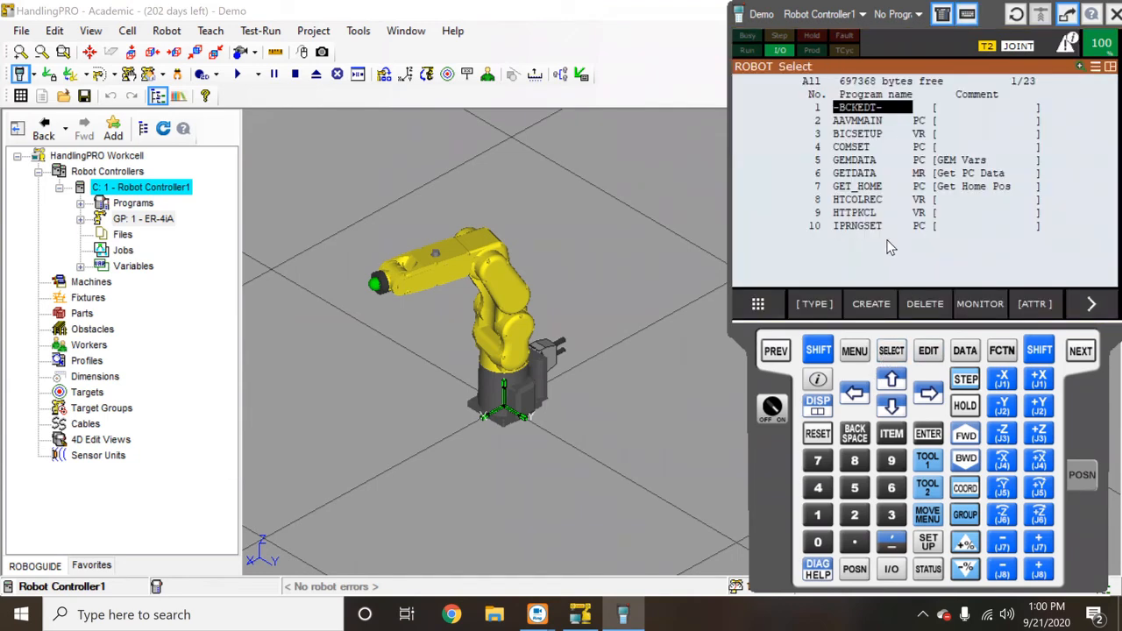
click(864, 351)
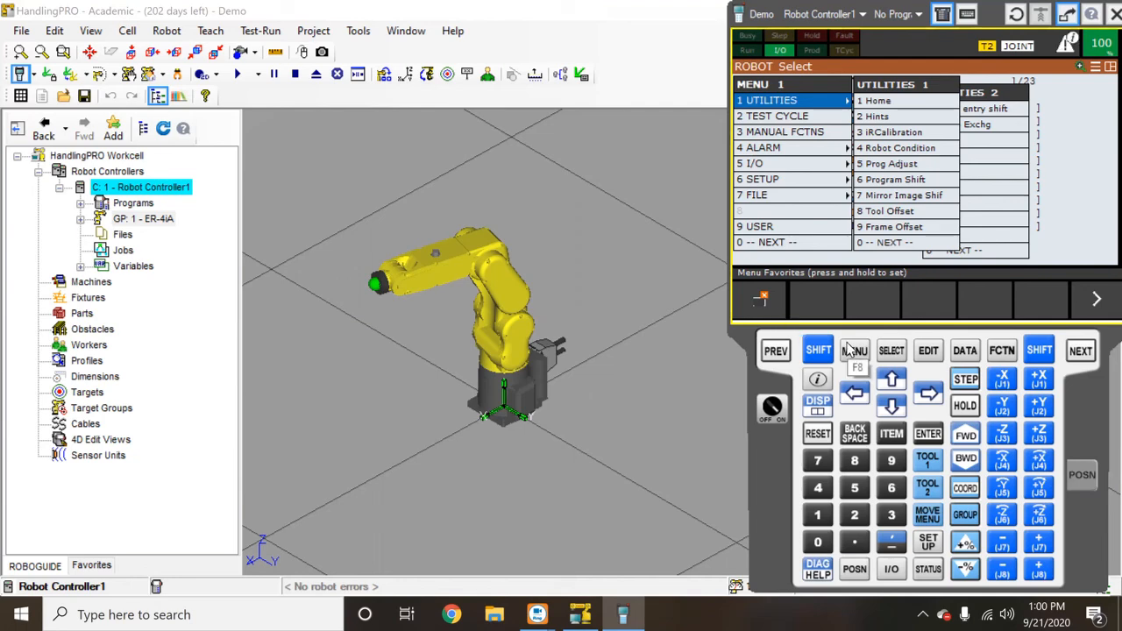
- Close the teach pendant and the Demo workcell, saving changes
click(844, 355)
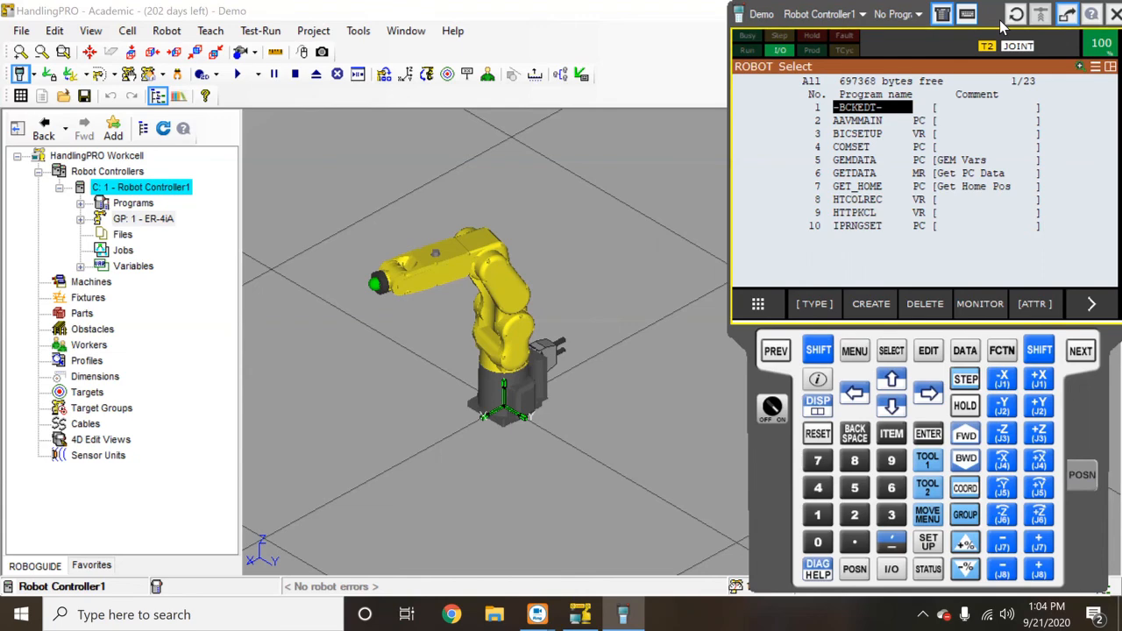
click(1113, 14)
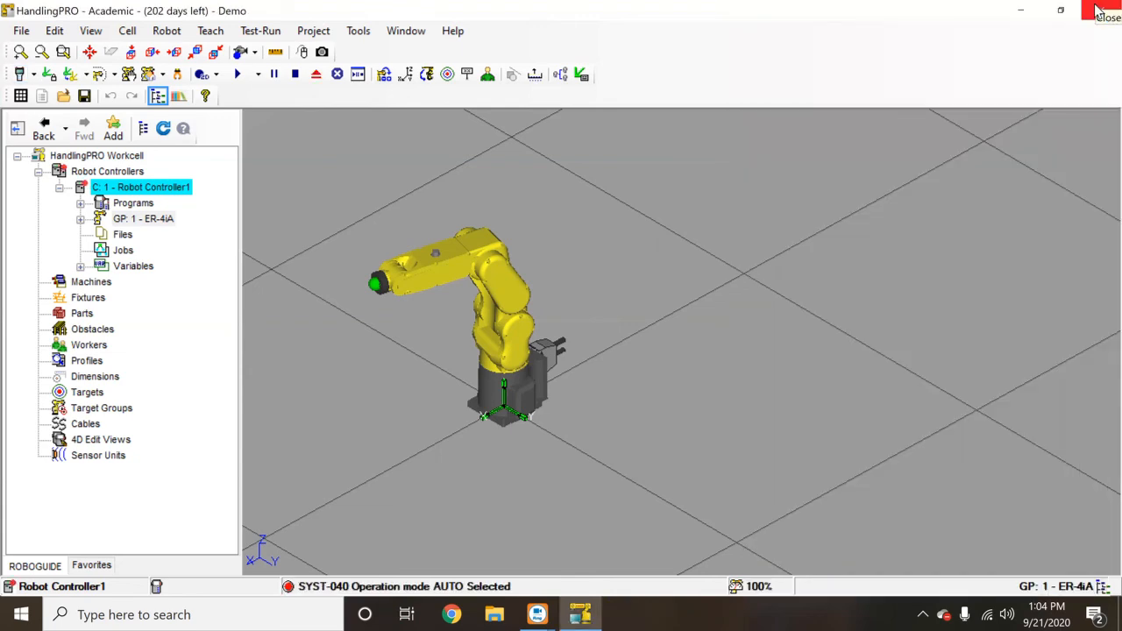
click(1097, 7)
click(519, 371)
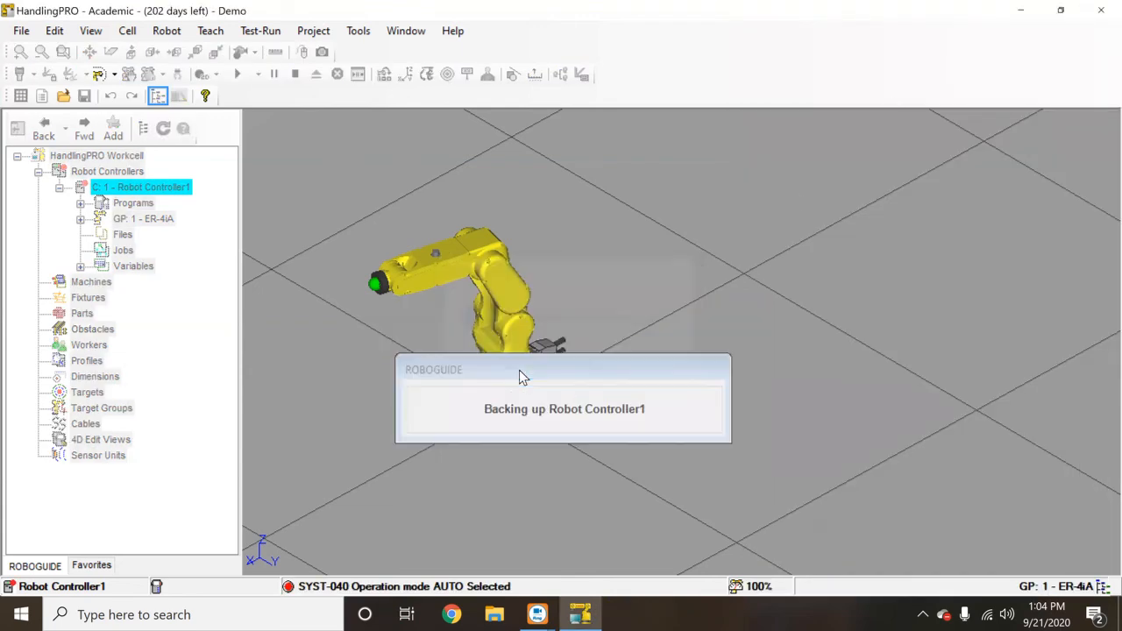
- Open the IST webinar presentation from recent files and advance to slide 4 of 4
click(494, 614)
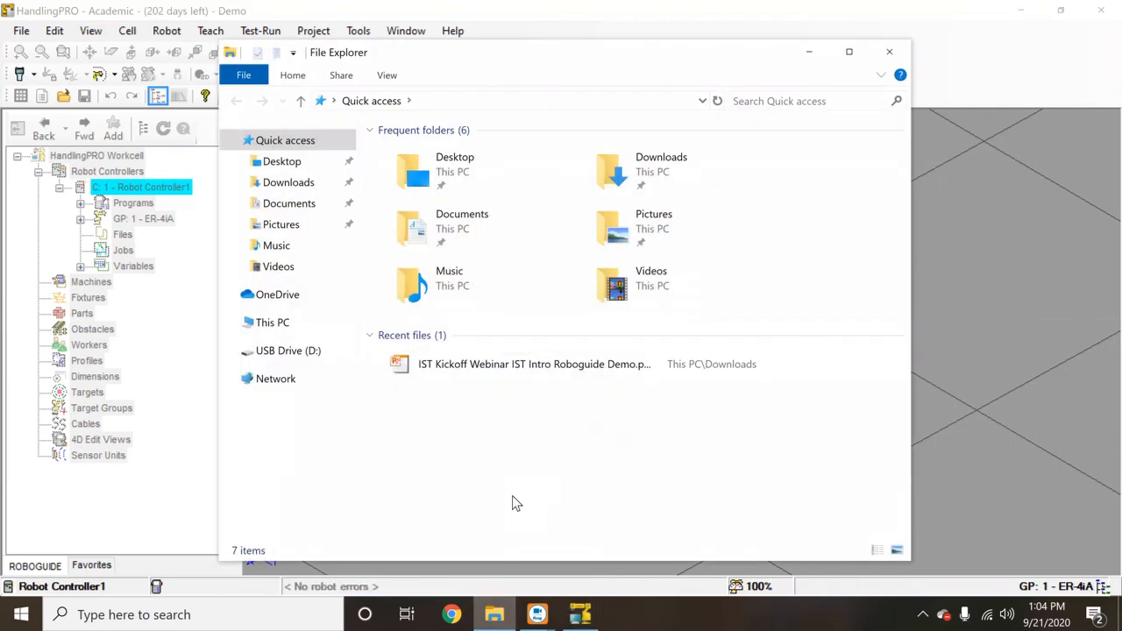
double_click(513, 364)
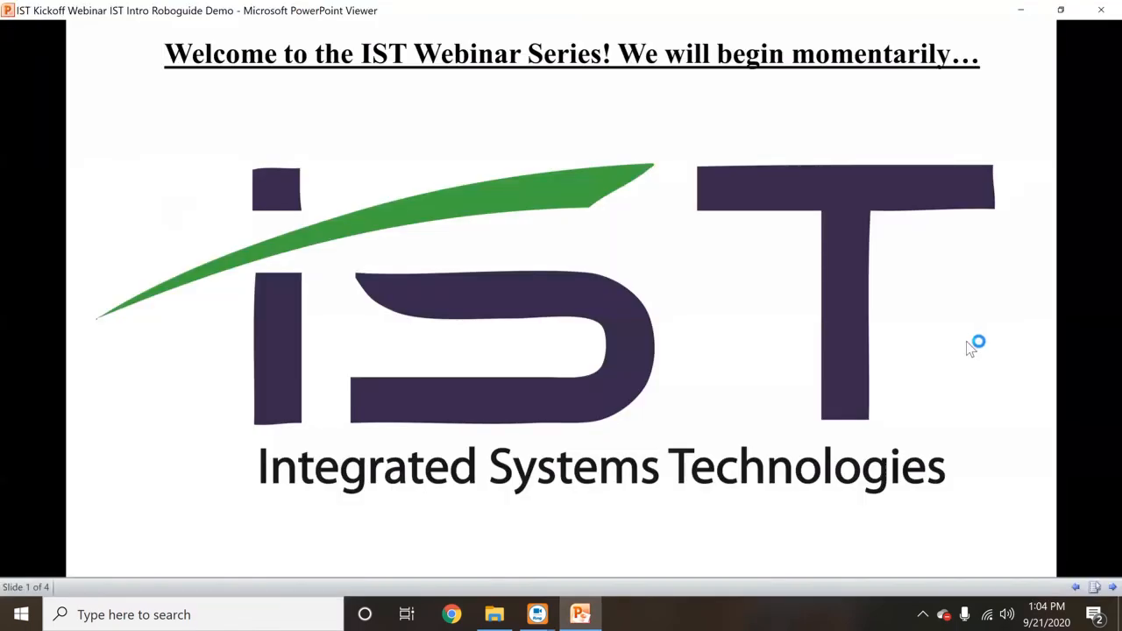
click(1001, 341)
click(1002, 341)
click(1001, 341)
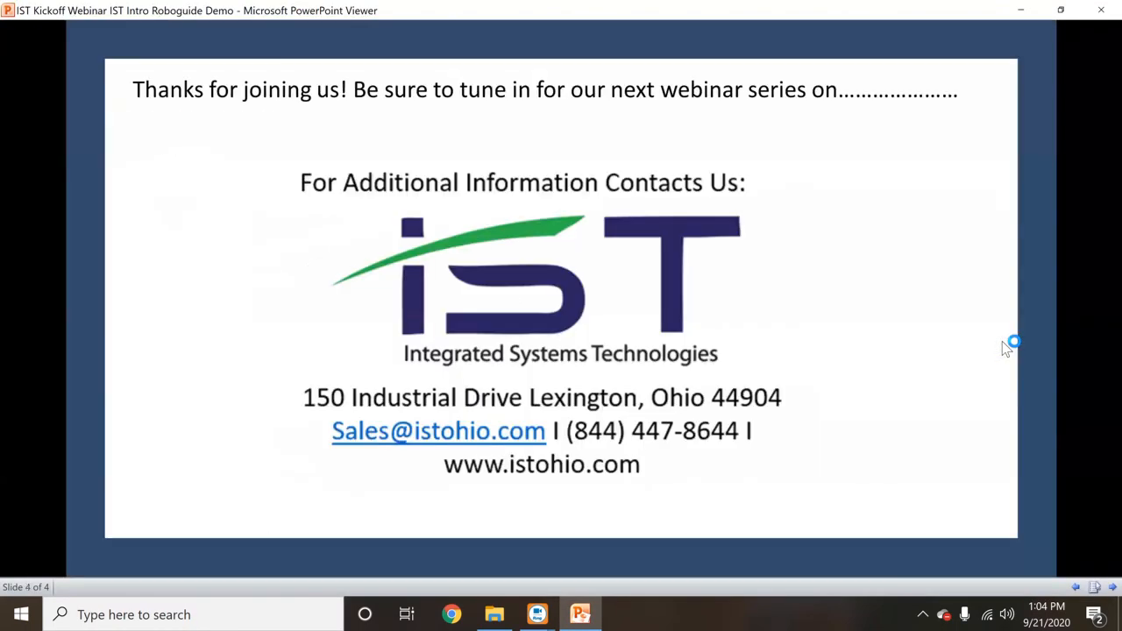